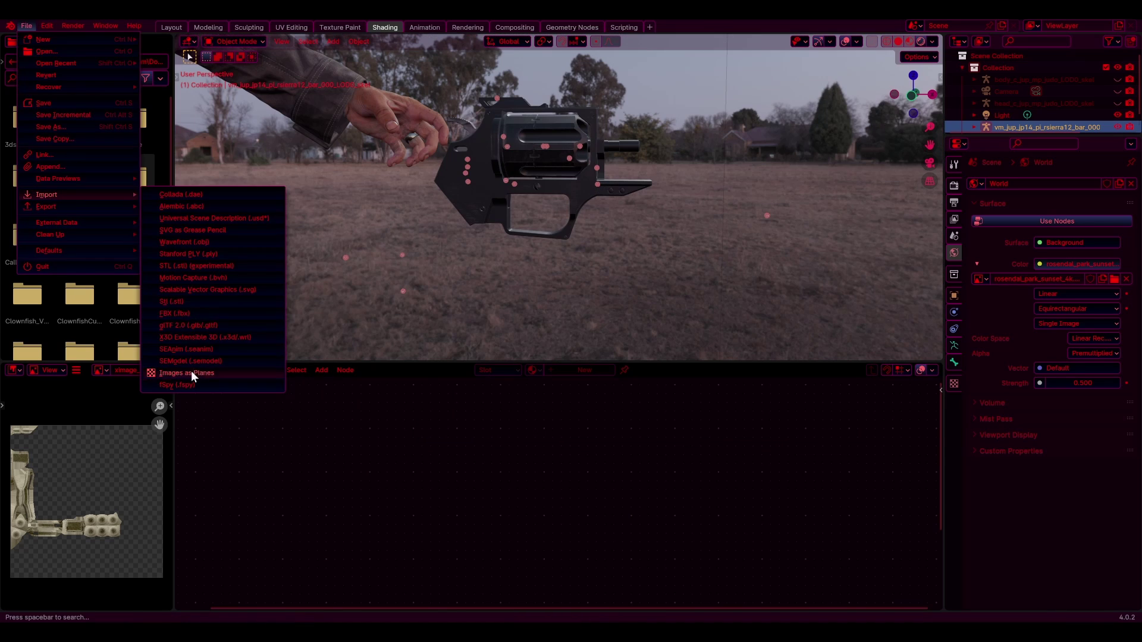
Step: Import a vm_jup_jp14_pi_rsierra12 revolver part into the scene as an SEModel
{"action": "left_click", "coordinate": [191, 370]}
{"action": "scroll", "coordinate": [565, 365], "scroll_direction": "down", "scroll_amount": 3}
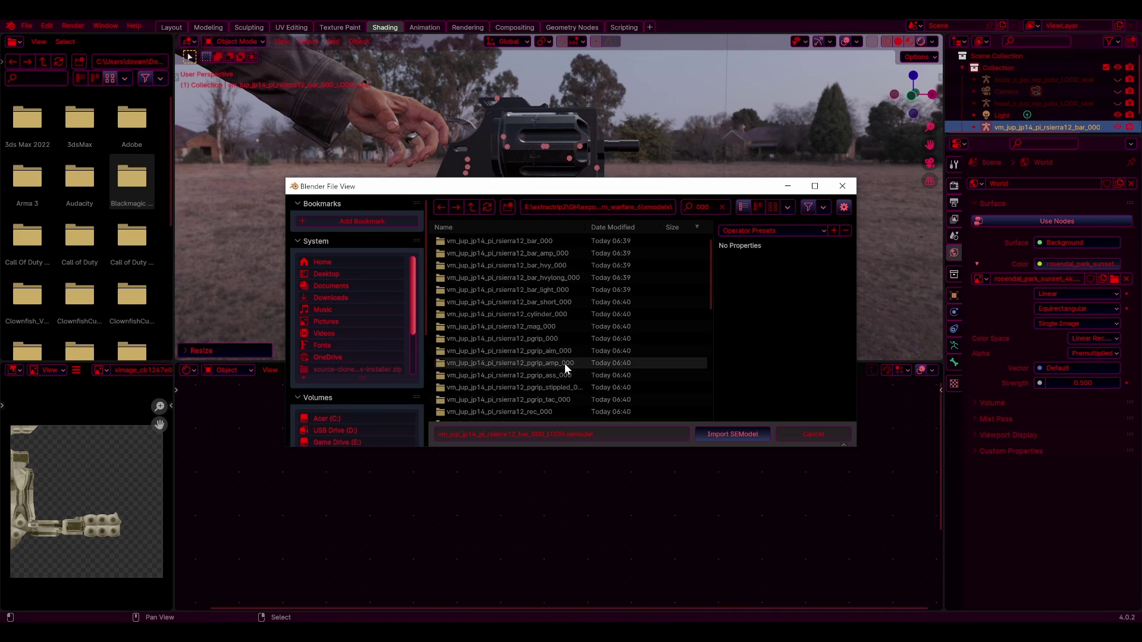
{"action": "double_click", "coordinate": [566, 365]}
{"action": "left_click", "coordinate": [722, 434]}
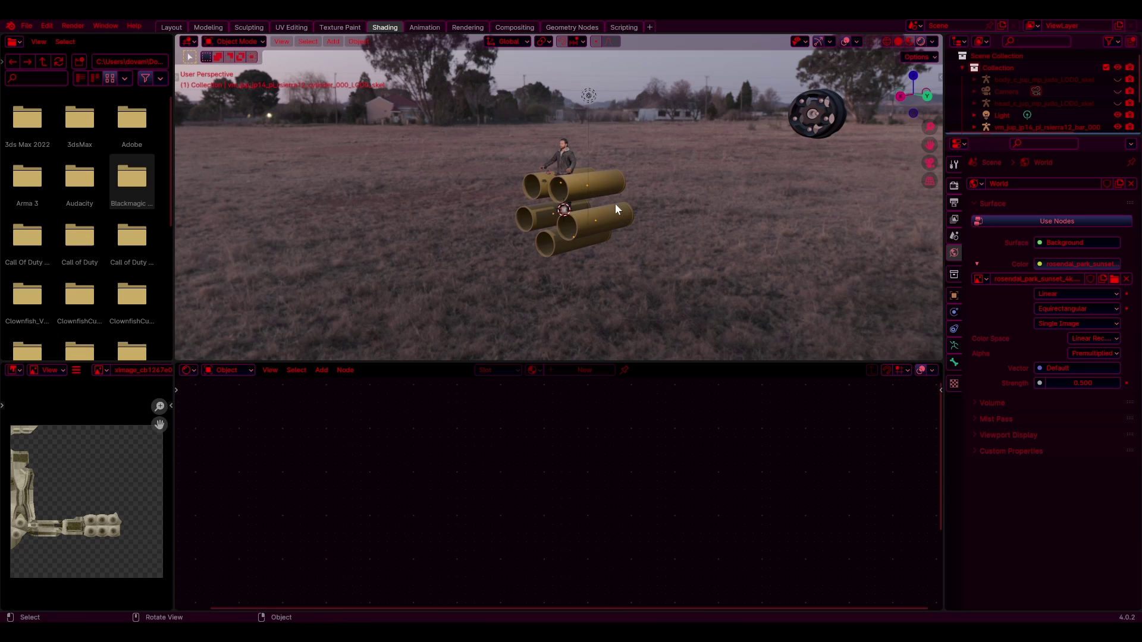
Step: Undo the import of the brass cartridge cases
{"action": "key", "text": "ctrl+z"}
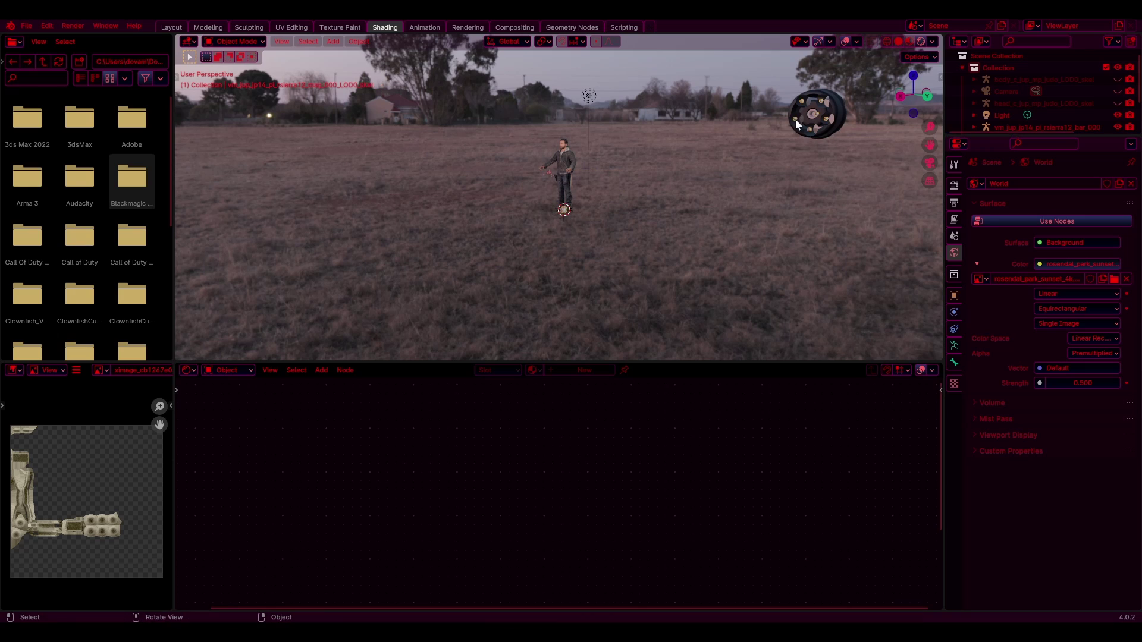
{"action": "scroll", "coordinate": [619, 167], "scroll_direction": "up", "scroll_amount": 5}
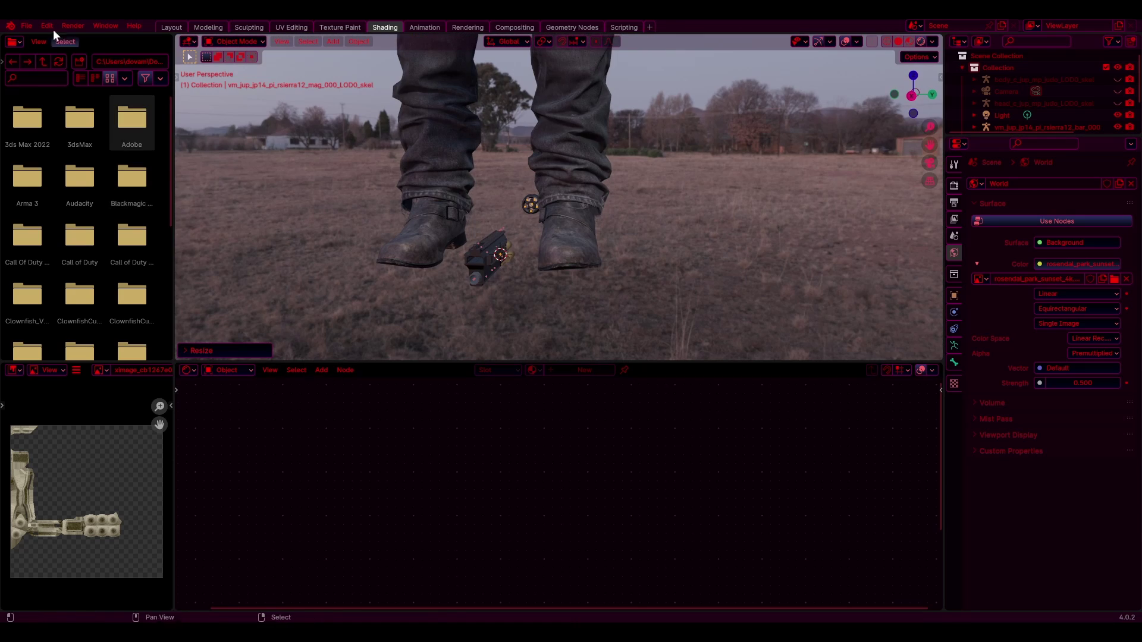
Step: Import the vm_jup_jp14_pi_rsierra12_pgrip_000 SEModel and scale it by 0.1
{"action": "left_click", "coordinate": [26, 25]}
{"action": "mouse_move", "coordinate": [46, 194]}
{"action": "left_click", "coordinate": [189, 362]}
{"action": "double_click", "coordinate": [564, 272]}
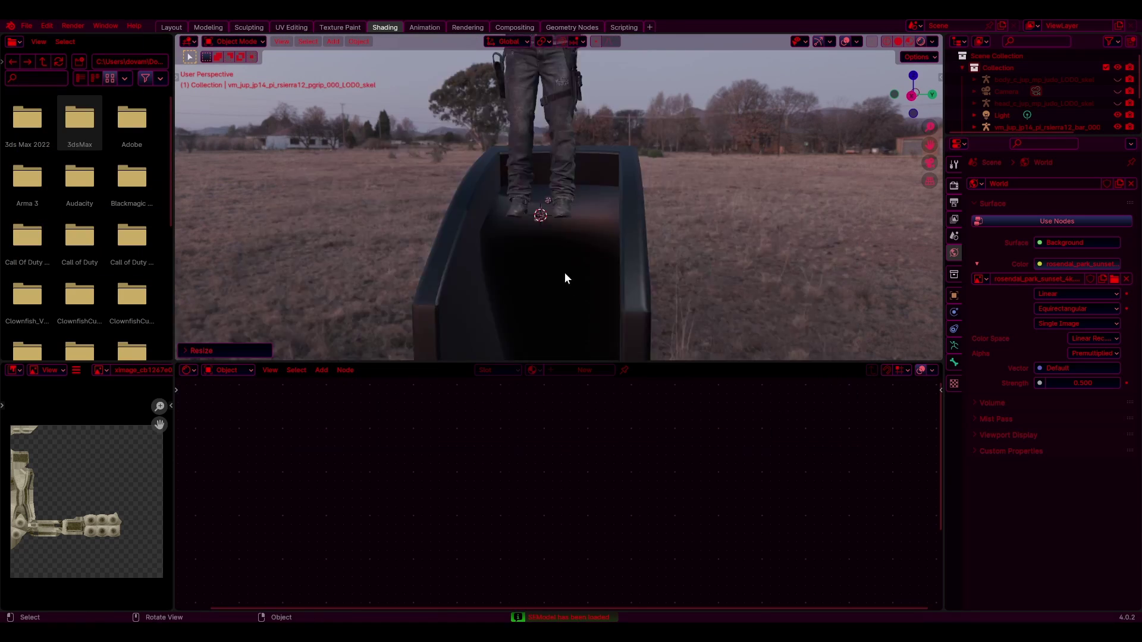
{"action": "scroll", "coordinate": [553, 255], "scroll_direction": "down", "scroll_amount": 9}
{"action": "type", "text": "s.1"}
{"action": "key", "text": "Return"}
Step: Enter Pose Mode on the pistol grip armature, select its tag bone and choose the target of its Copy Transforms constraint
{"action": "key", "text": "ctrl+Tab"}
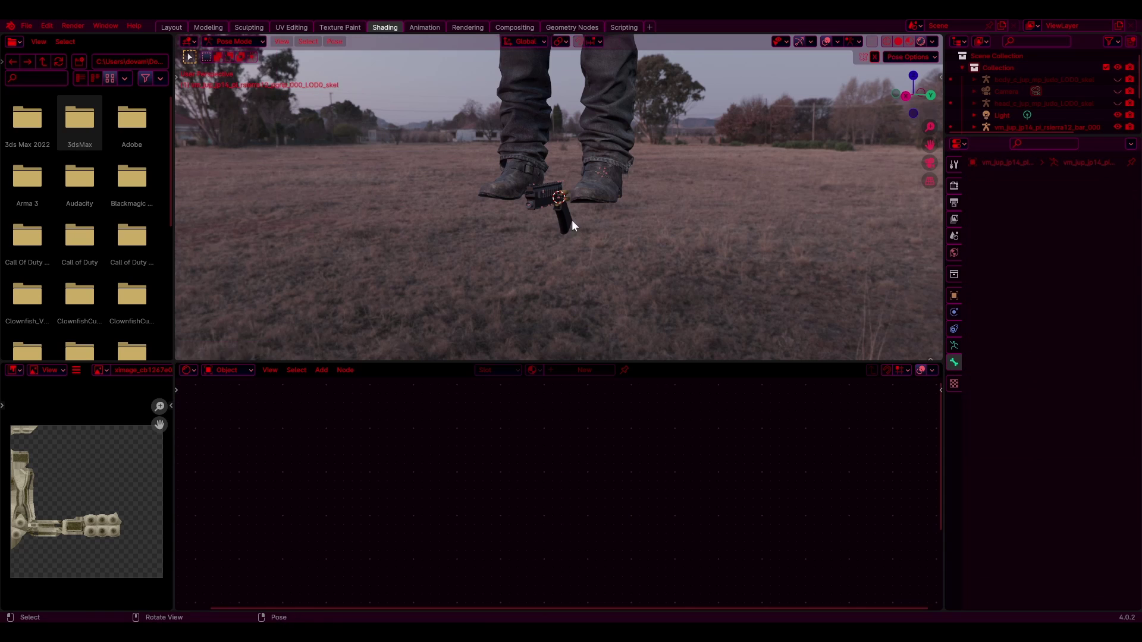
{"action": "scroll", "coordinate": [569, 224], "scroll_direction": "up", "scroll_amount": 12}
{"action": "left_click", "coordinate": [568, 228]}
{"action": "scroll", "coordinate": [612, 255], "scroll_direction": "up", "scroll_amount": 4}
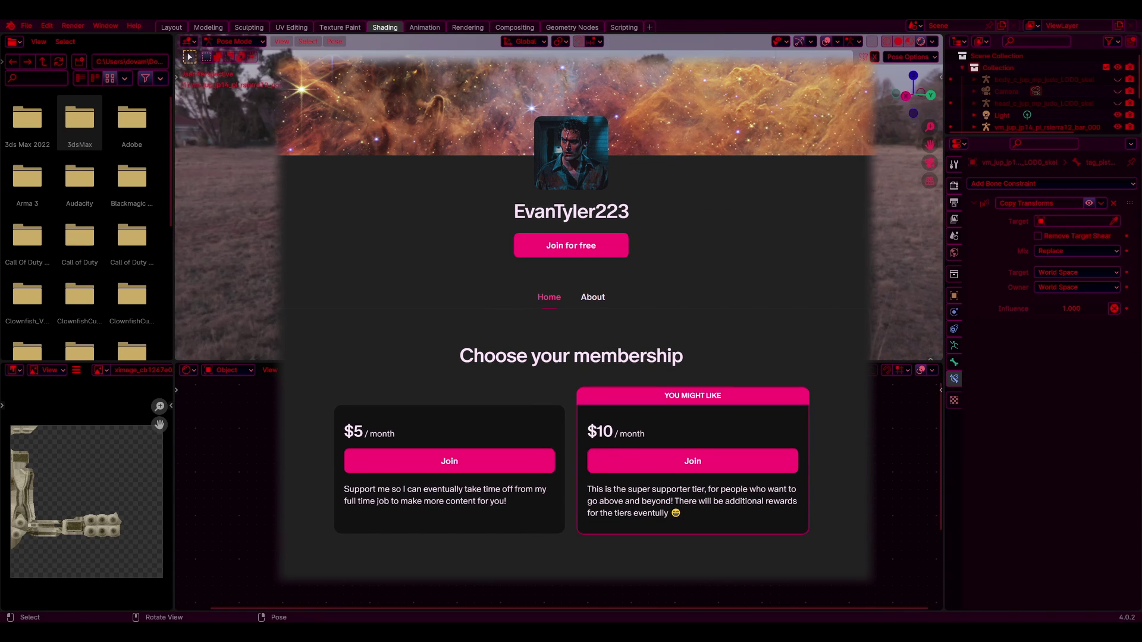
{"action": "left_click", "coordinate": [1080, 236]}
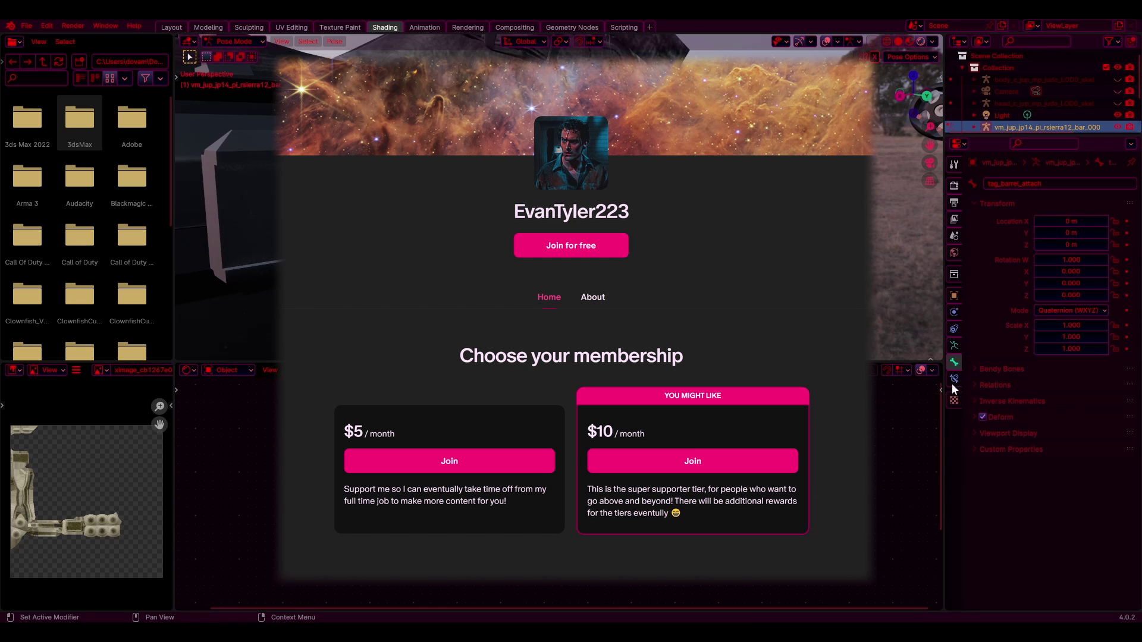
Step: Set up the barrel bone's Copy Transforms constraint with tag_barrel_attach as the target bone
{"action": "left_click", "coordinate": [954, 379]}
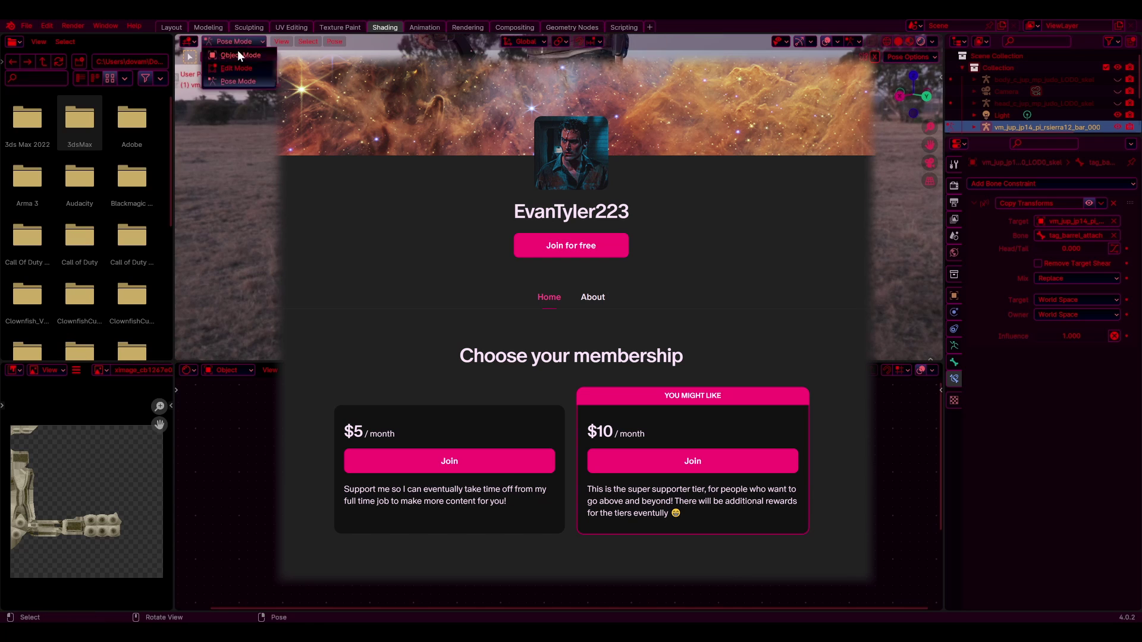
{"action": "left_click", "coordinate": [1077, 236]}
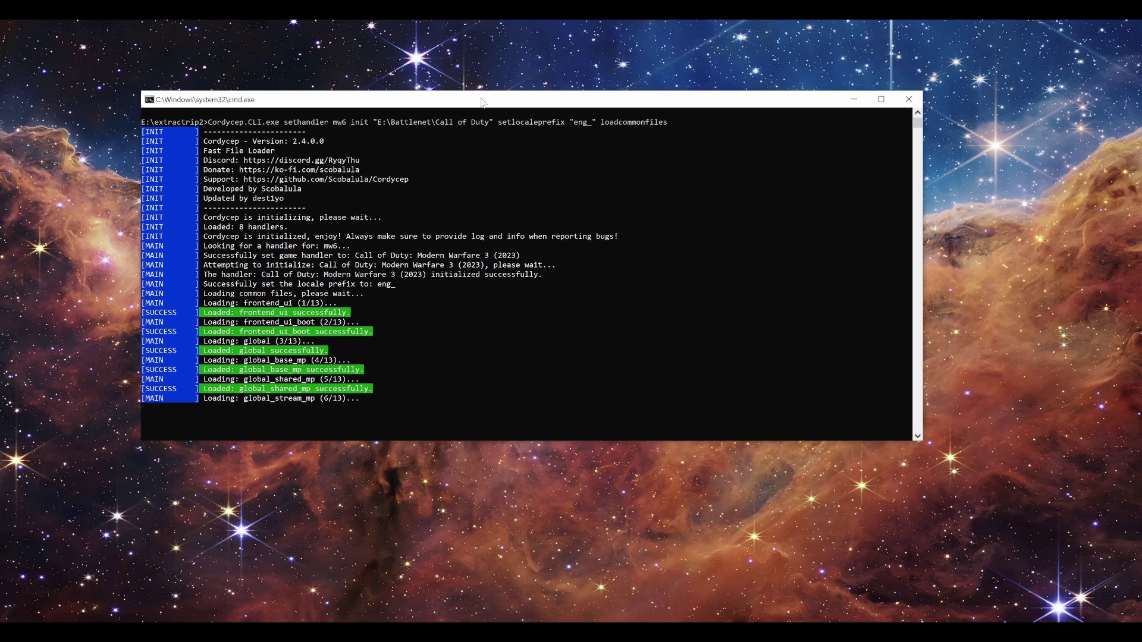
{"action": "left_click_drag", "start_coordinate": [482, 103], "coordinate": [500, 80]}
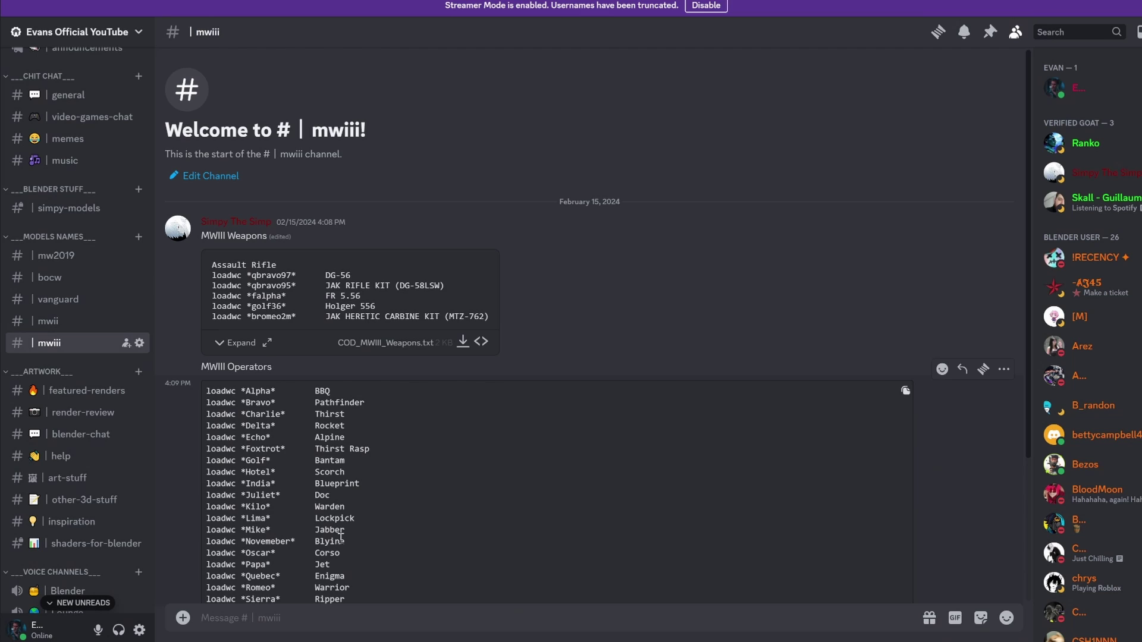
Step: Examine the MWIII weapon and operator load codes in the mwiii channel, viewing the full COD_MWIII_Weapons.txt list and closing it
{"action": "scroll", "coordinate": [611, 415], "scroll_direction": "down", "scroll_amount": 3}
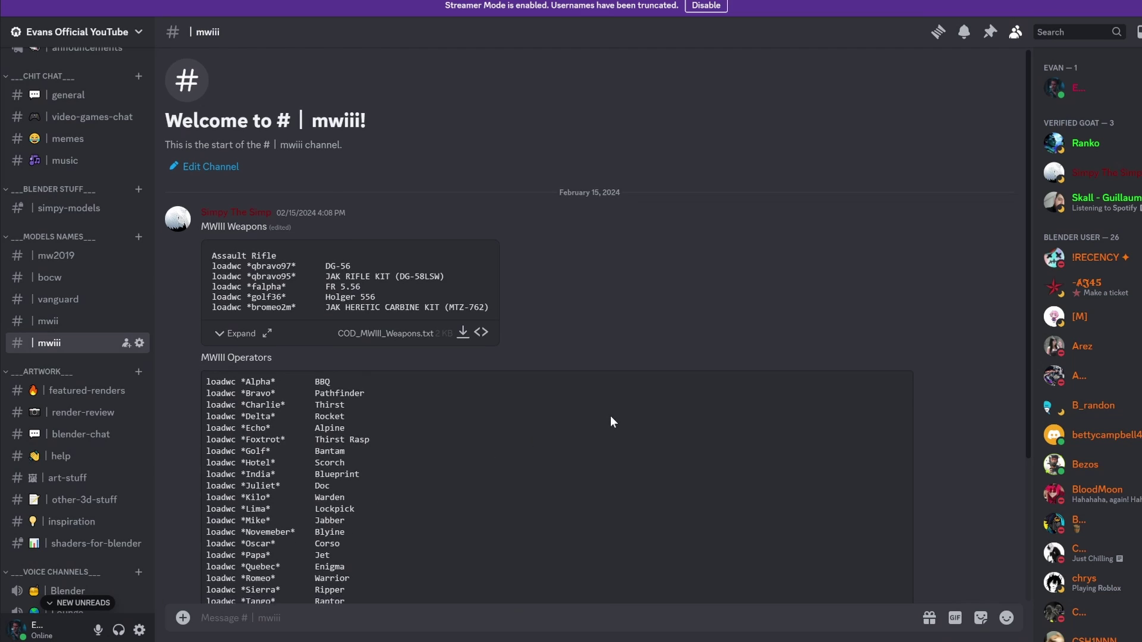
{"action": "scroll", "coordinate": [610, 416], "scroll_direction": "up", "scroll_amount": 4}
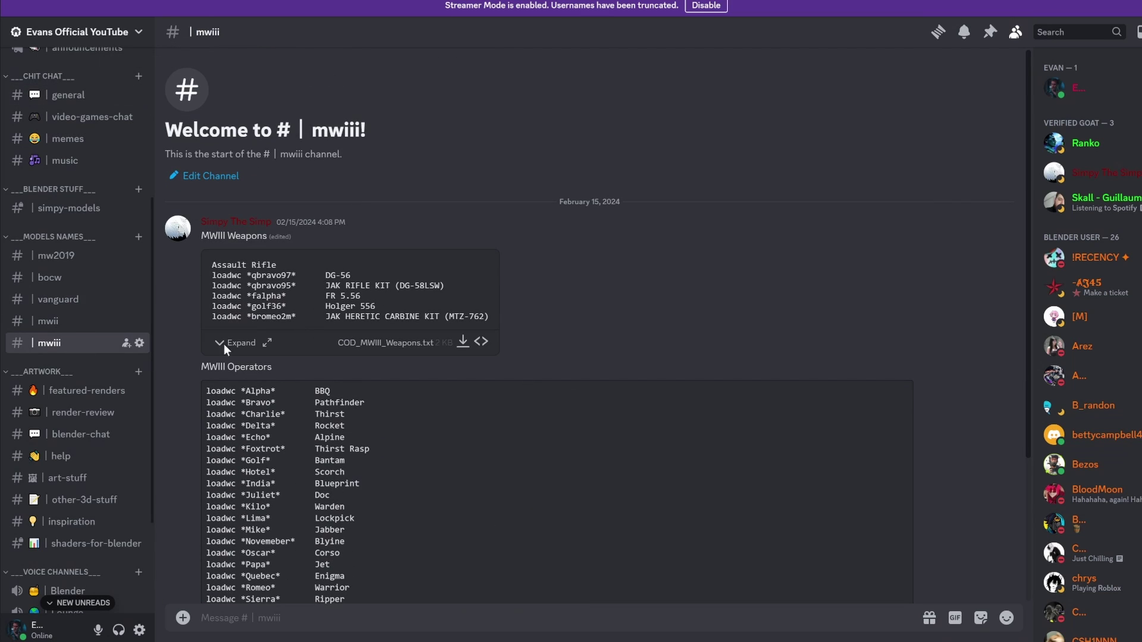
{"action": "left_click", "coordinate": [267, 344]}
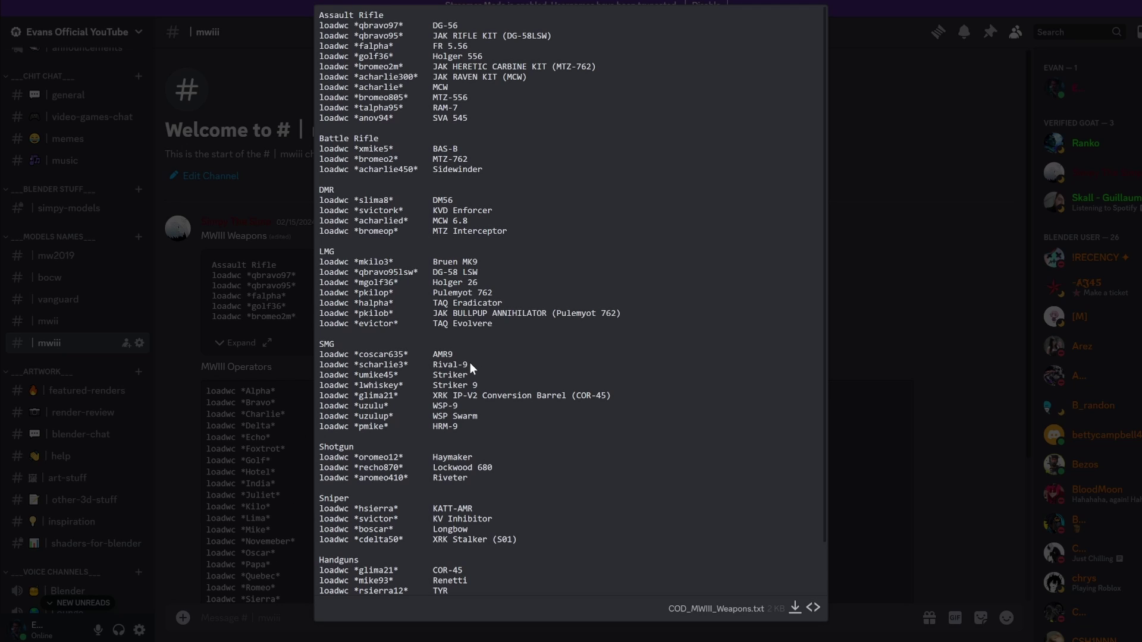
{"action": "left_click", "coordinate": [184, 251]}
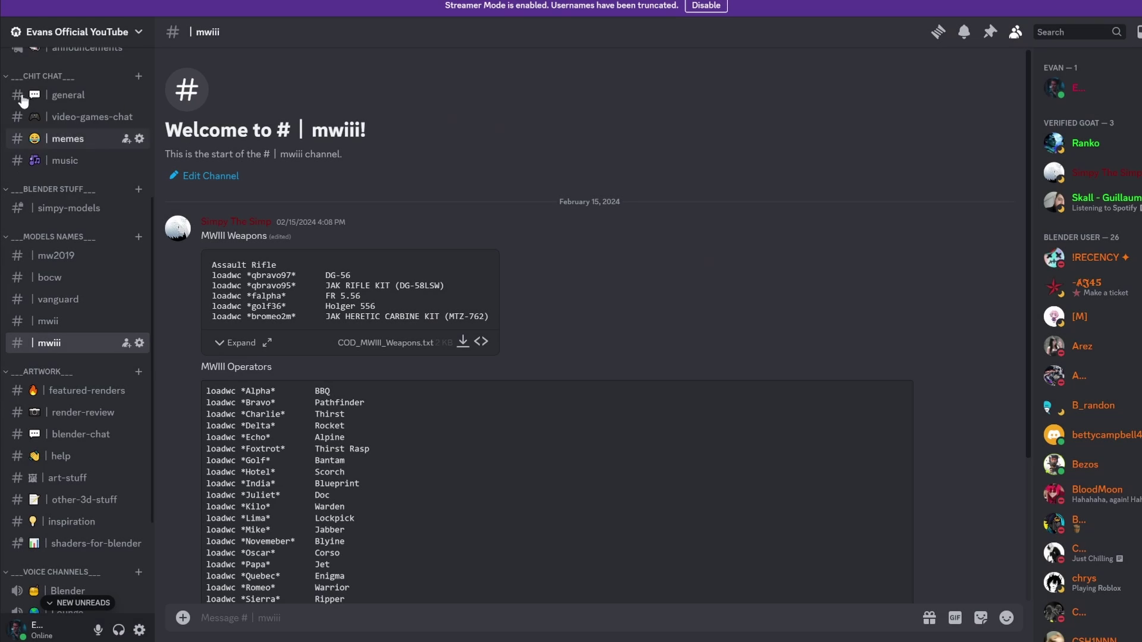
{"action": "scroll", "coordinate": [71, 493], "scroll_direction": "down", "scroll_amount": 3}
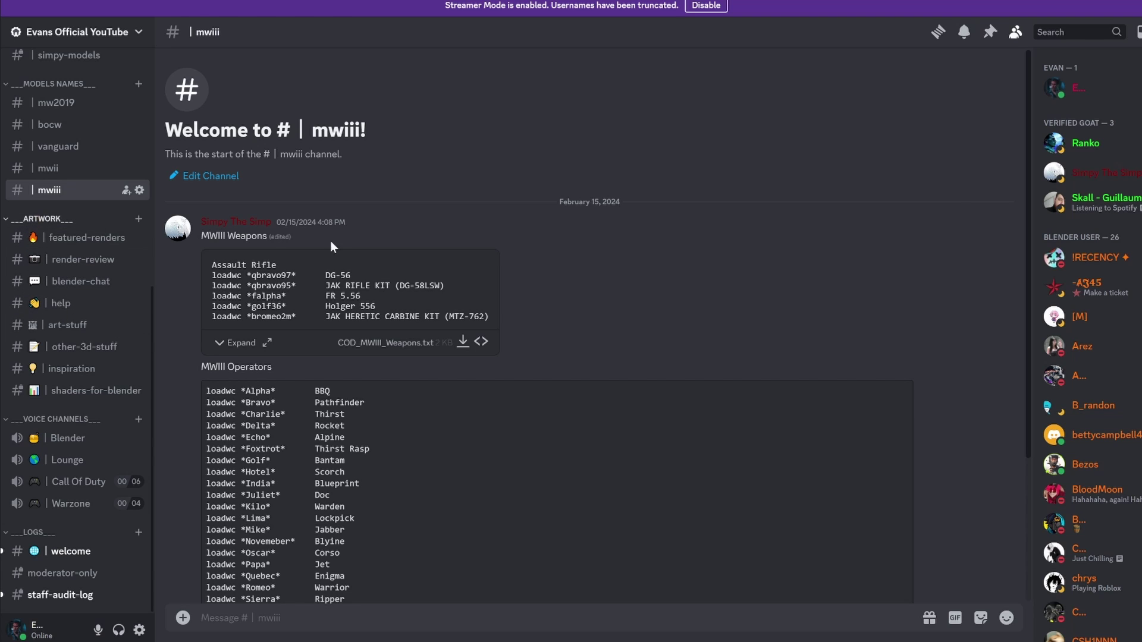
Step: Reopen the full COD_MWIII_Weapons.txt list and look up the cdelta50 code for the XRK Stalker (S01)
{"action": "left_click", "coordinate": [267, 343]}
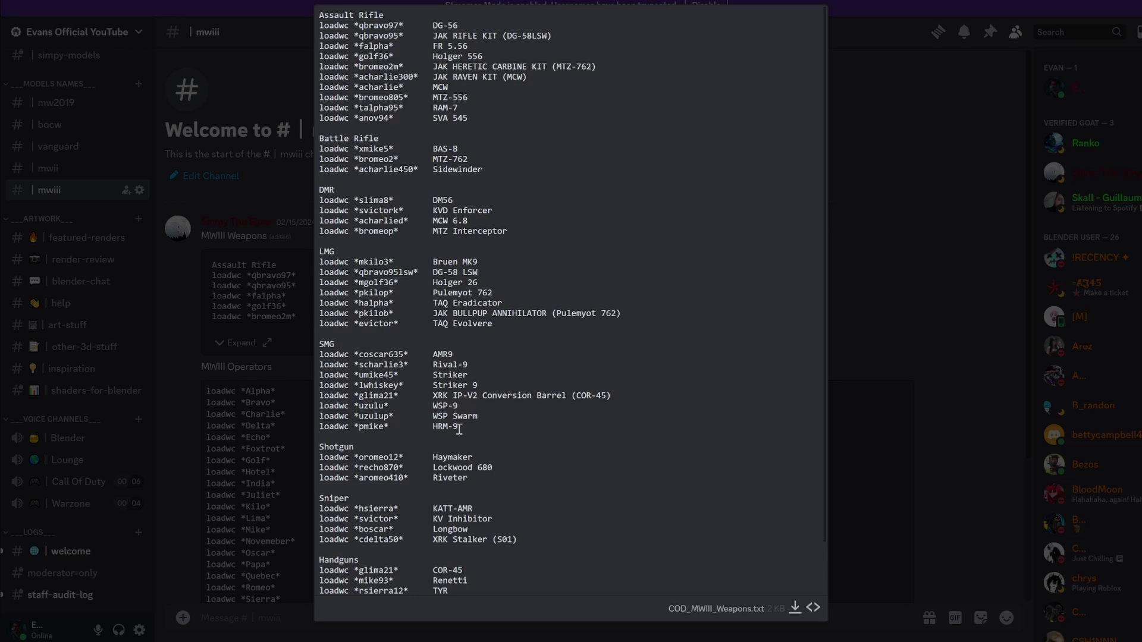
{"action": "scroll", "coordinate": [452, 548], "scroll_direction": "down", "scroll_amount": 1}
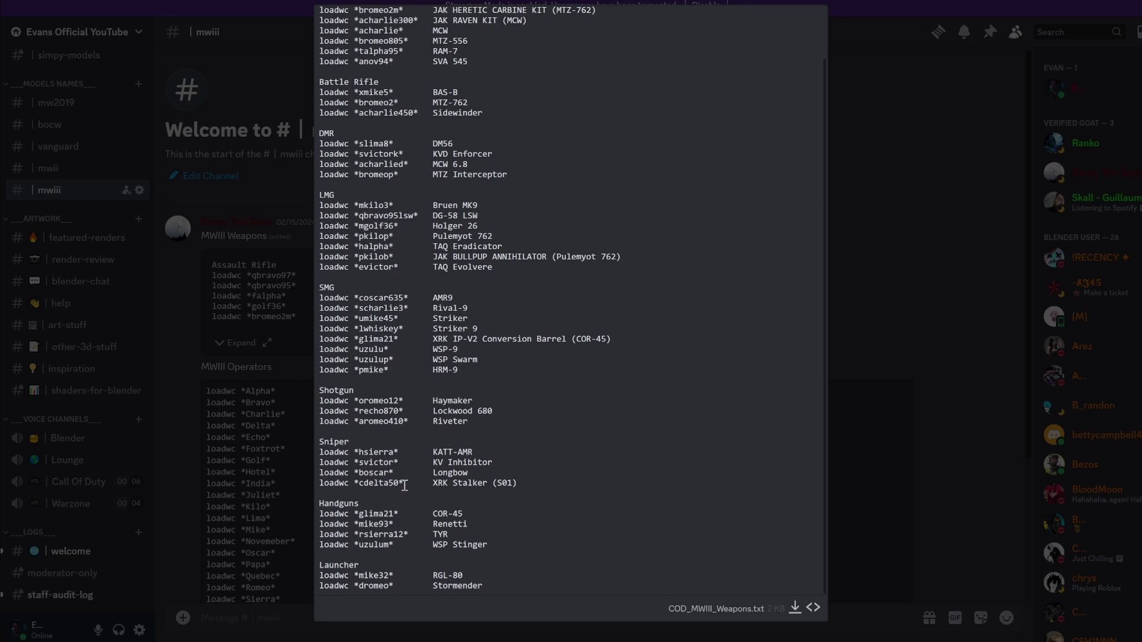
{"action": "left_click_drag", "start_coordinate": [399, 484], "coordinate": [374, 483]}
{"action": "left_click", "coordinate": [629, 96]}
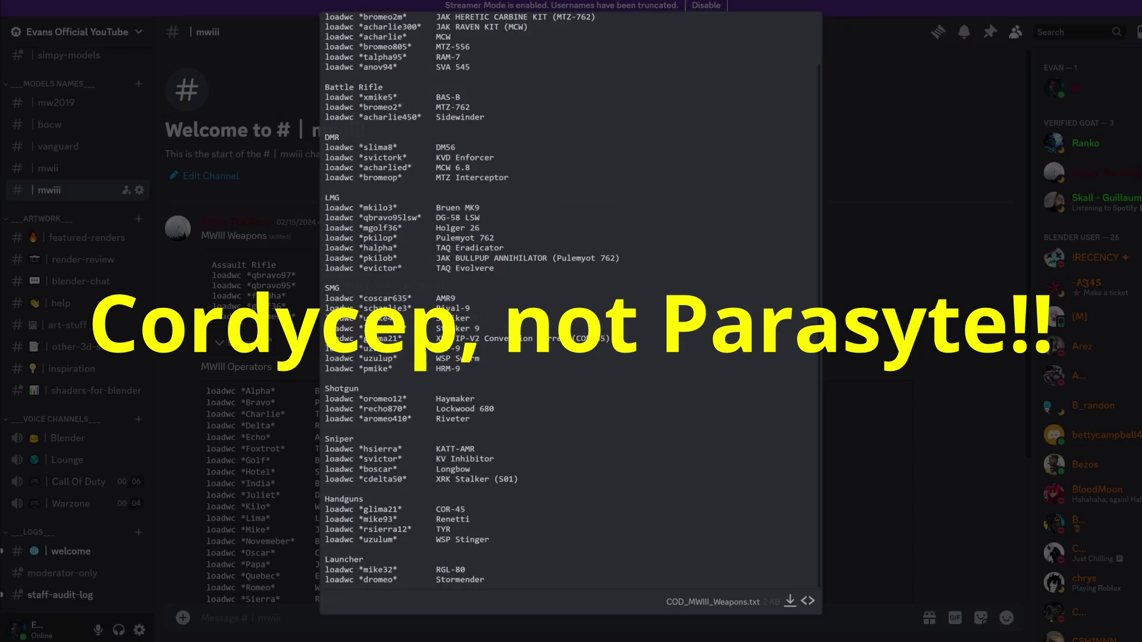
{"action": "key", "text": "Escape"}
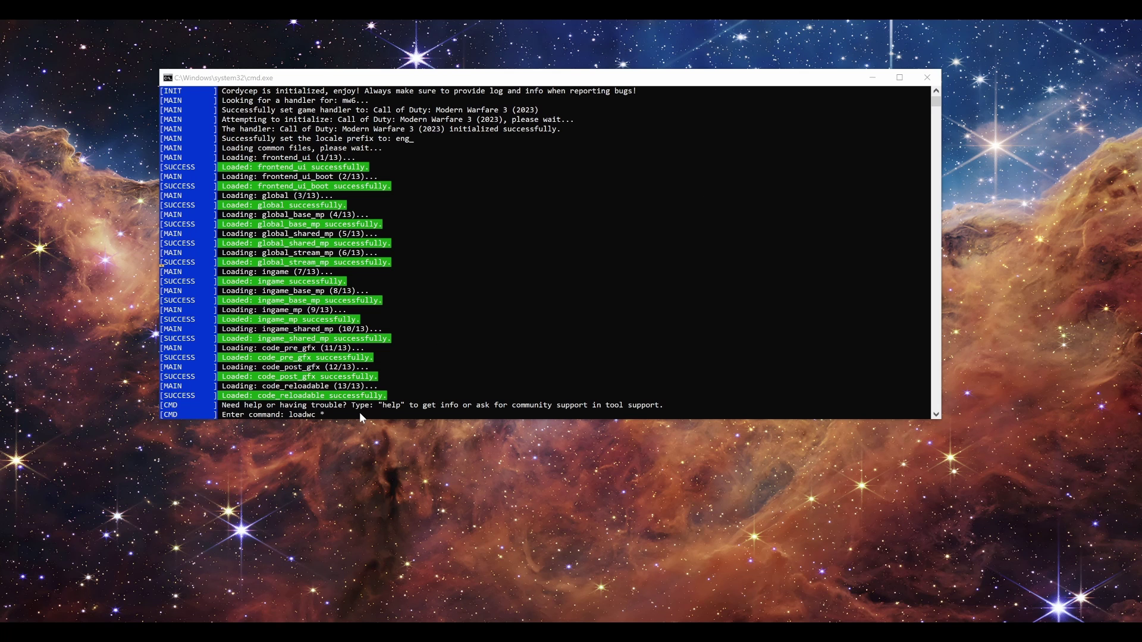
Step: Run loadwc *cdelta50* in the Cordycep console and review the loaded files
{"action": "type", "text": "cdelta50"}
{"action": "type", "text": "*"}
{"action": "key", "text": "Return"}
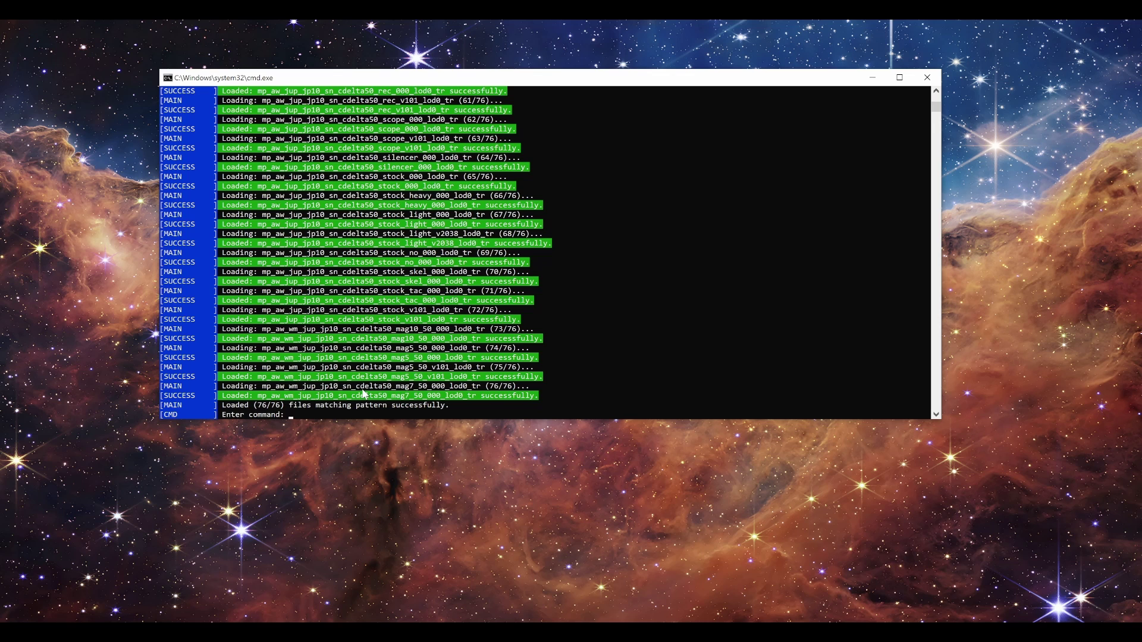
{"action": "scroll", "coordinate": [396, 378], "scroll_direction": "up", "scroll_amount": 11}
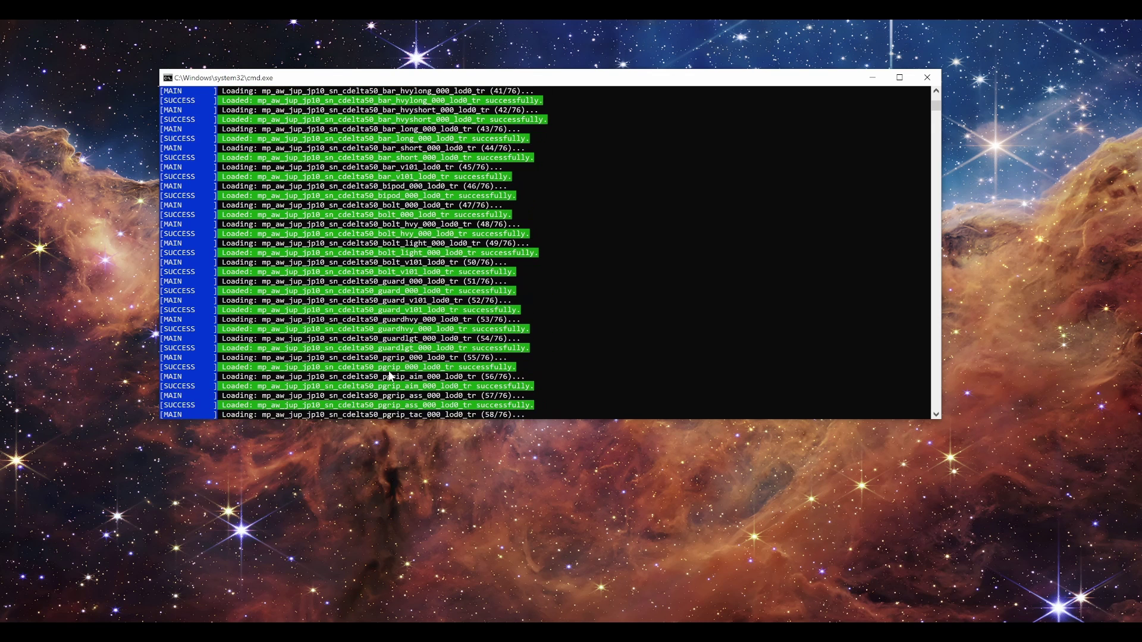
{"action": "scroll", "coordinate": [392, 383], "scroll_direction": "down", "scroll_amount": 18}
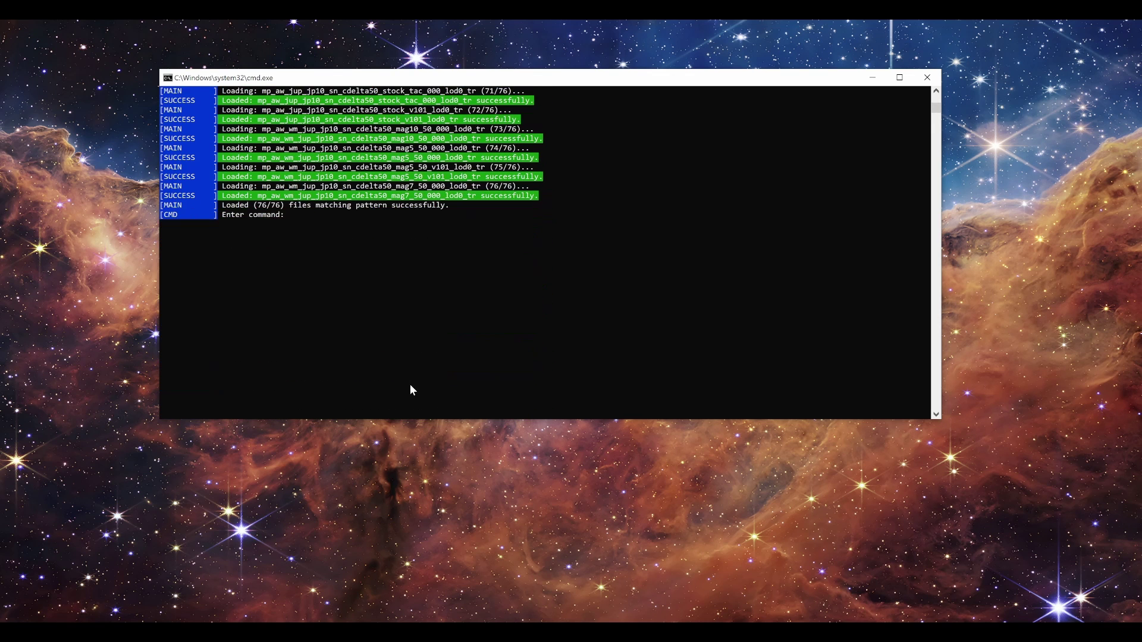
{"action": "scroll", "coordinate": [409, 384], "scroll_direction": "up", "scroll_amount": 5}
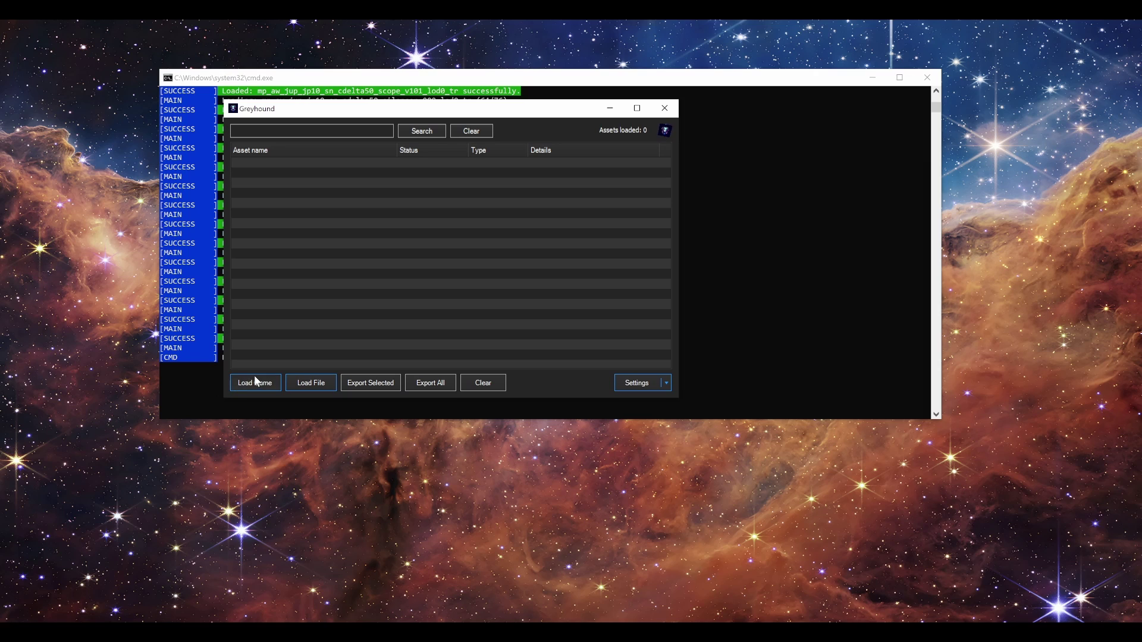
Step: Switch to Greyhound, search the game's assets for cdelta50 and look through the matching models
{"action": "left_click", "coordinate": [331, 132]}
{"action": "type", "text": "cdelta50"}
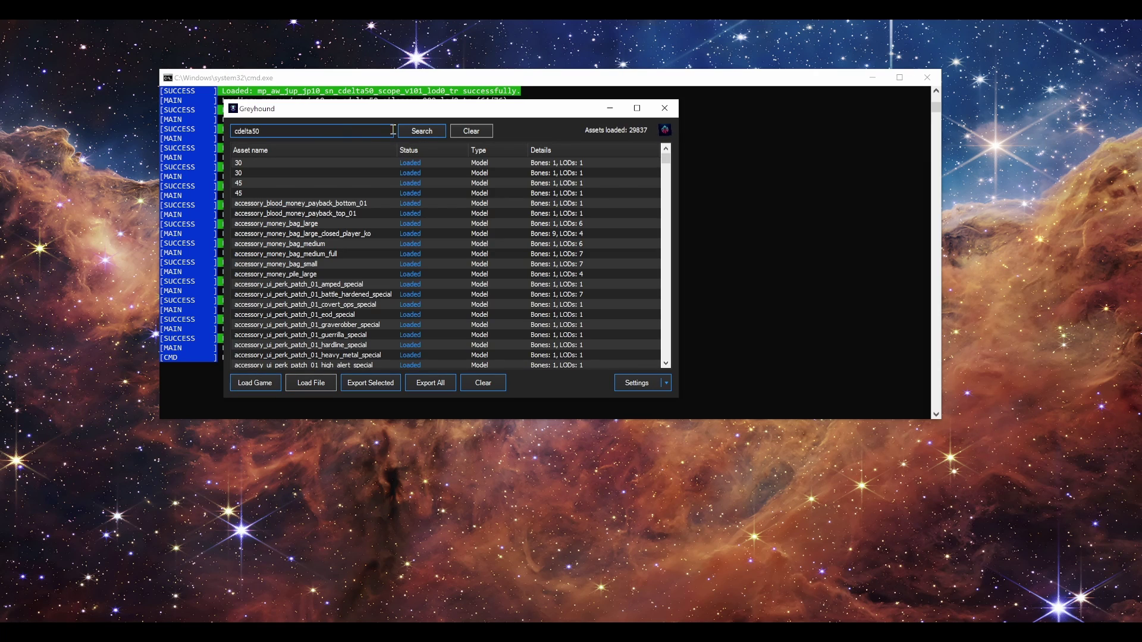
{"action": "left_click", "coordinate": [430, 130]}
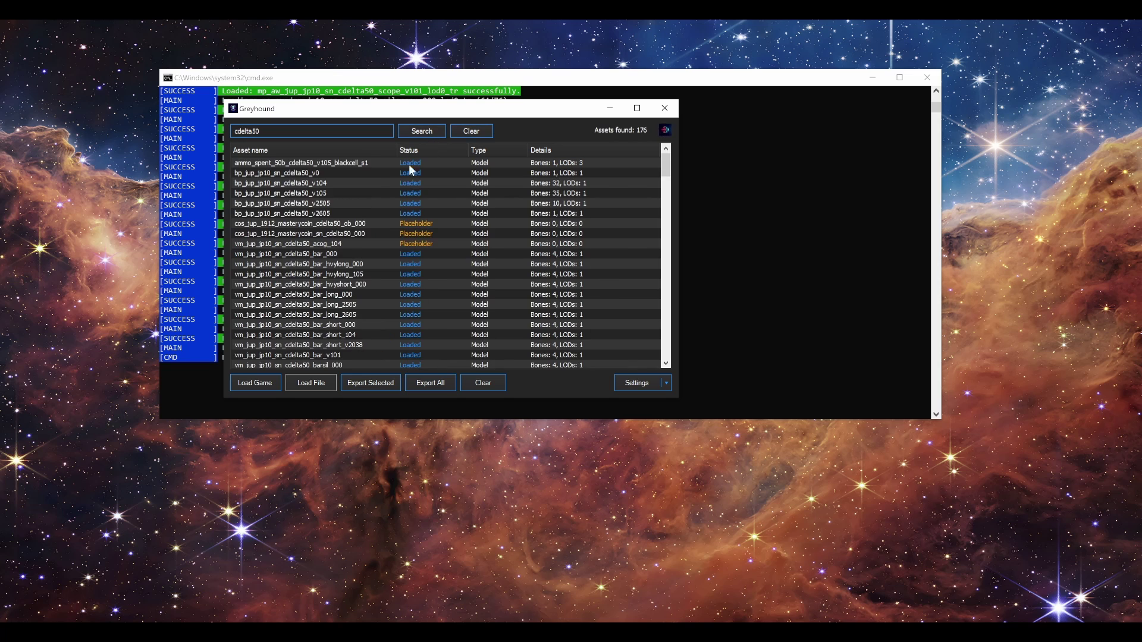
{"action": "scroll", "coordinate": [405, 226], "scroll_direction": "down", "scroll_amount": 15}
{"action": "scroll", "coordinate": [401, 259], "scroll_direction": "down", "scroll_amount": 13}
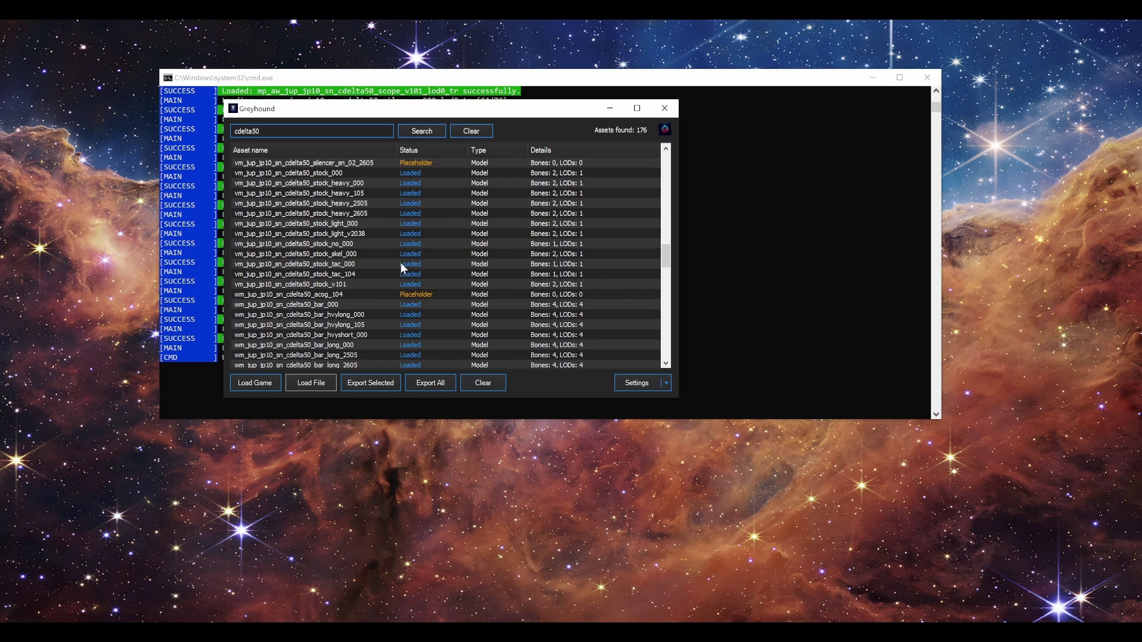
{"action": "scroll", "coordinate": [384, 265], "scroll_direction": "up", "scroll_amount": 20}
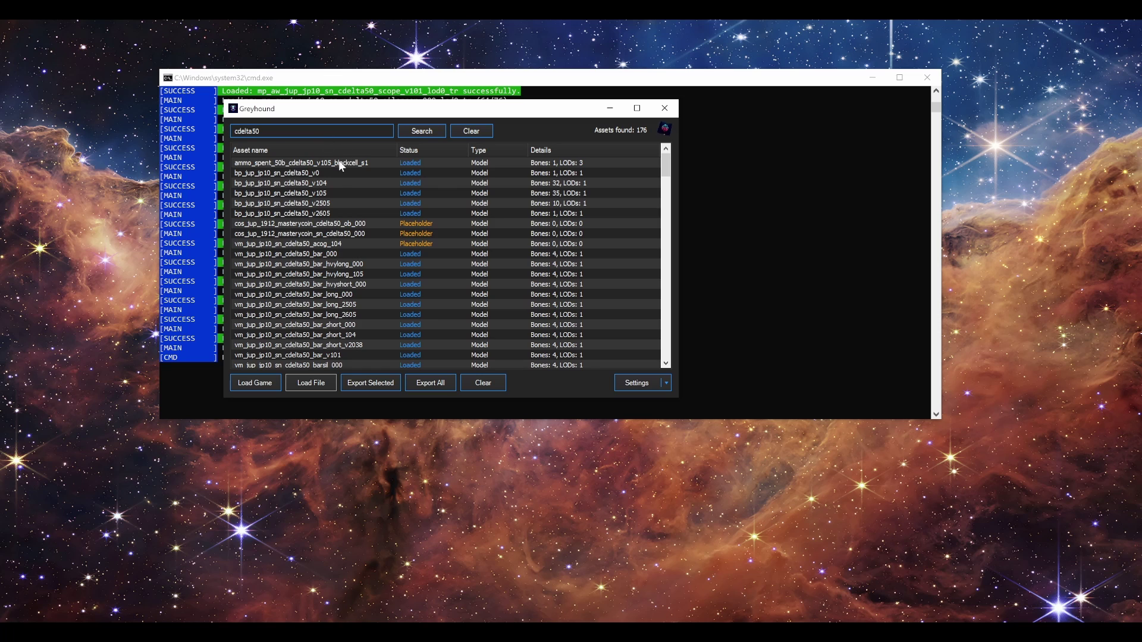
Step: Select all the cdelta50 assets found, export them and close the export dialog
{"action": "left_click", "coordinate": [352, 166]}
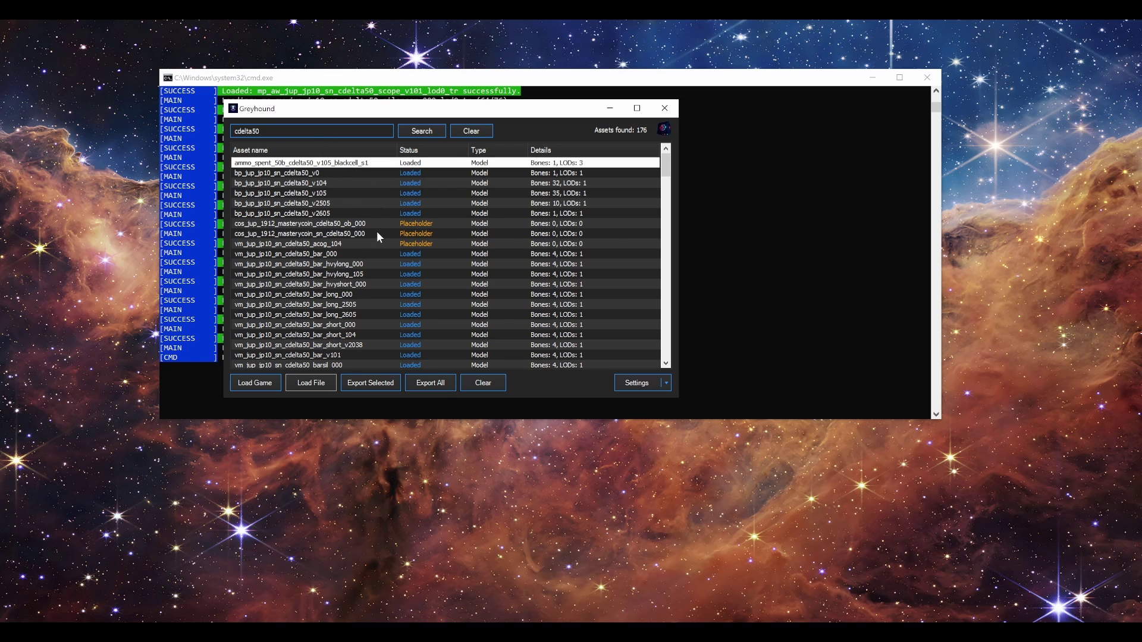
{"action": "scroll", "coordinate": [377, 232], "scroll_direction": "down", "scroll_amount": 20}
{"action": "scroll", "coordinate": [395, 269], "scroll_direction": "down", "scroll_amount": 20}
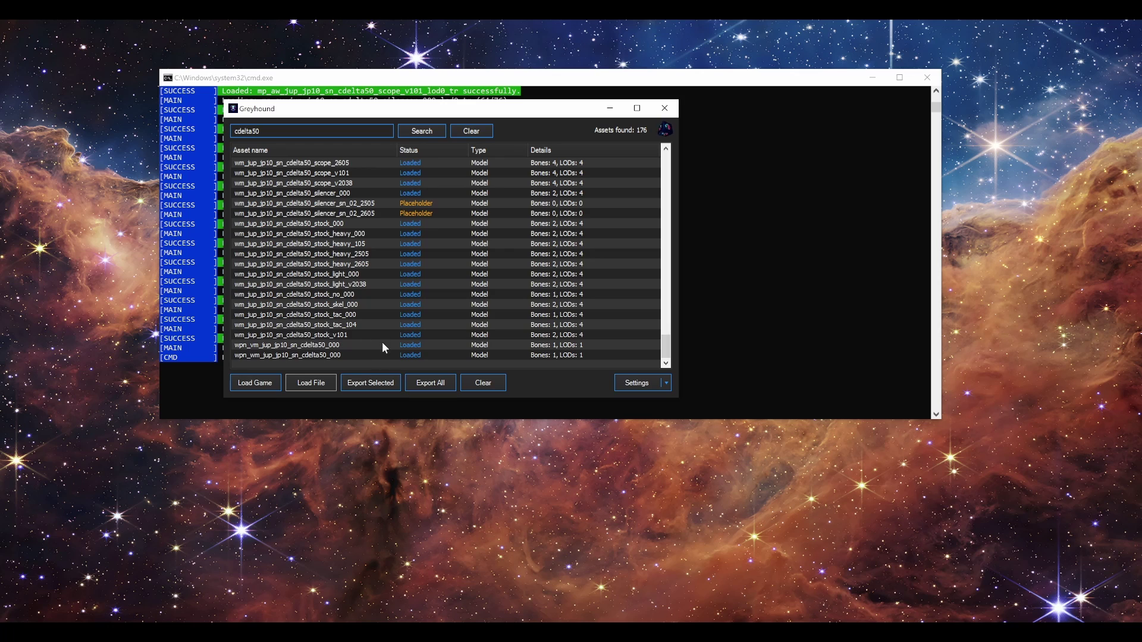
{"action": "key", "text": "ctrl+a"}
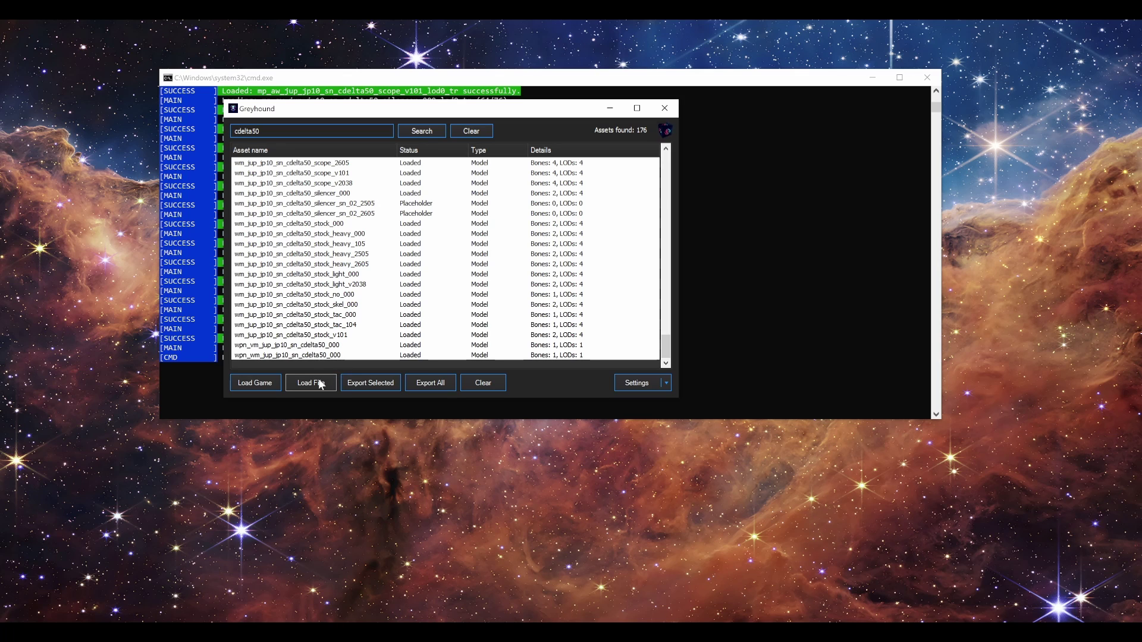
{"action": "left_click", "coordinate": [367, 383]}
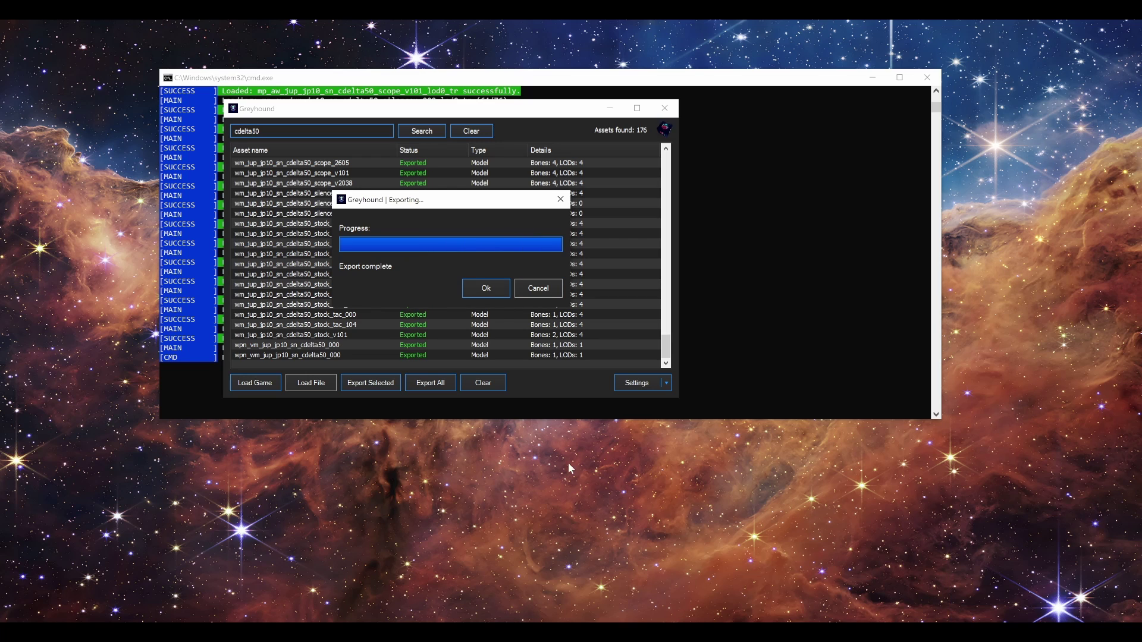
{"action": "left_click", "coordinate": [485, 289]}
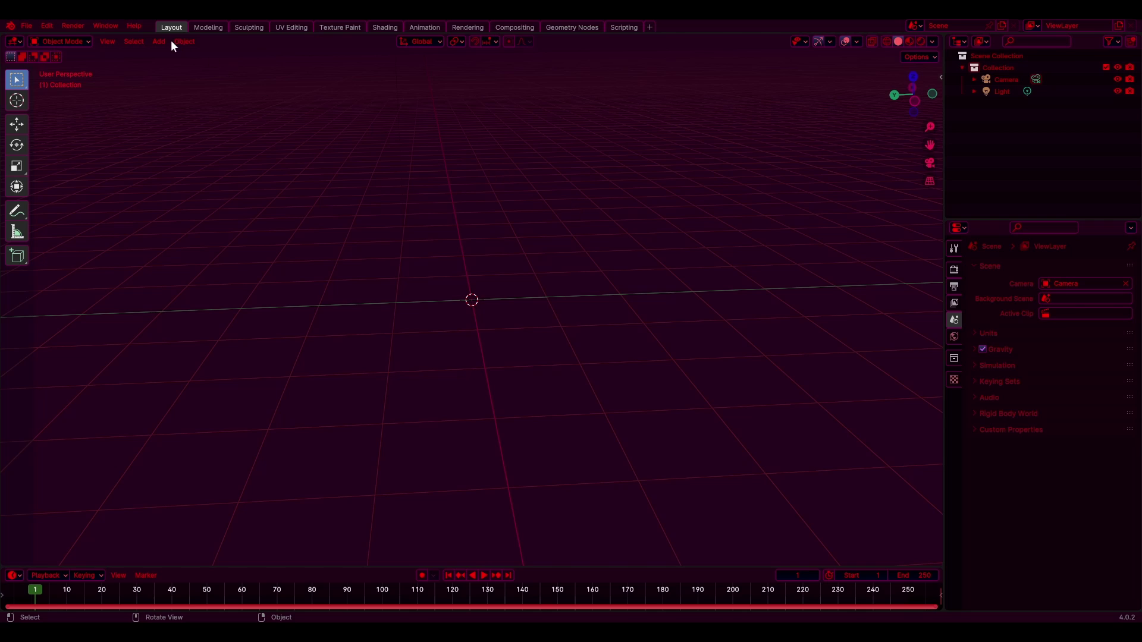
Step: Start an SEModel import and browse to the game's xmodels folder under E:\extractrip2\GH\exported_files
{"action": "left_click", "coordinate": [24, 27]}
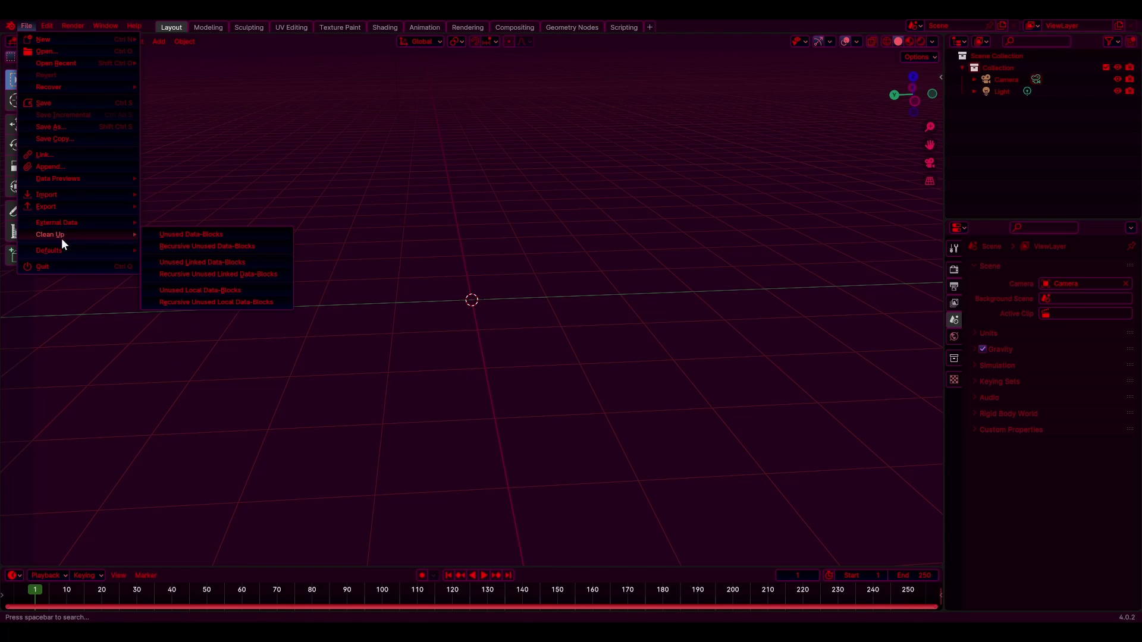
{"action": "mouse_move", "coordinate": [61, 223]}
{"action": "mouse_move", "coordinate": [64, 196]}
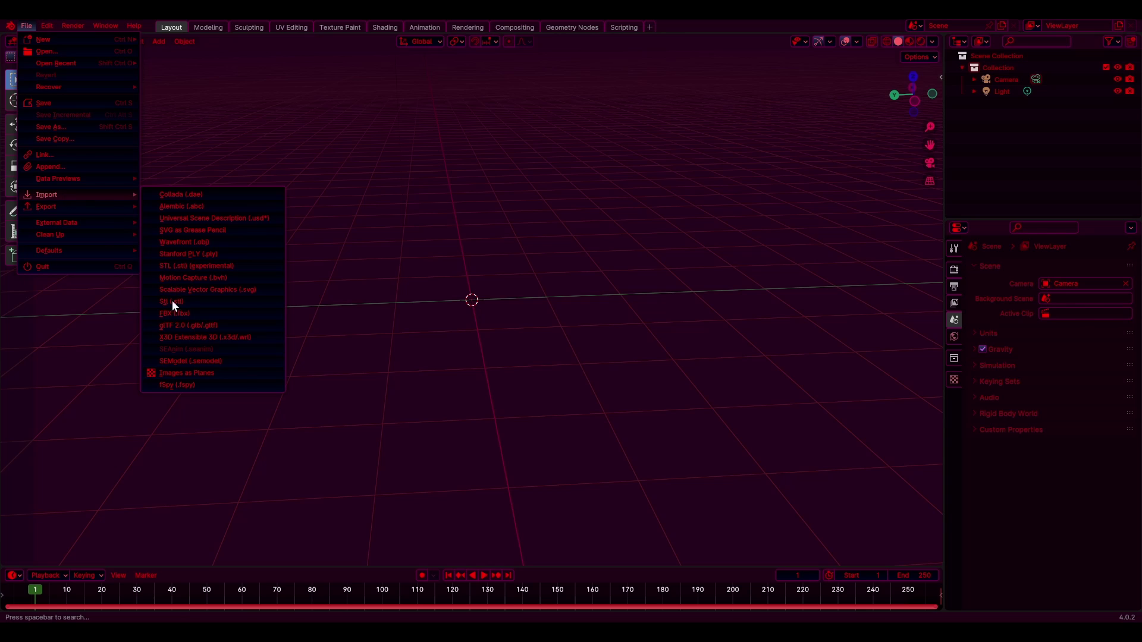
{"action": "left_click", "coordinate": [197, 359]}
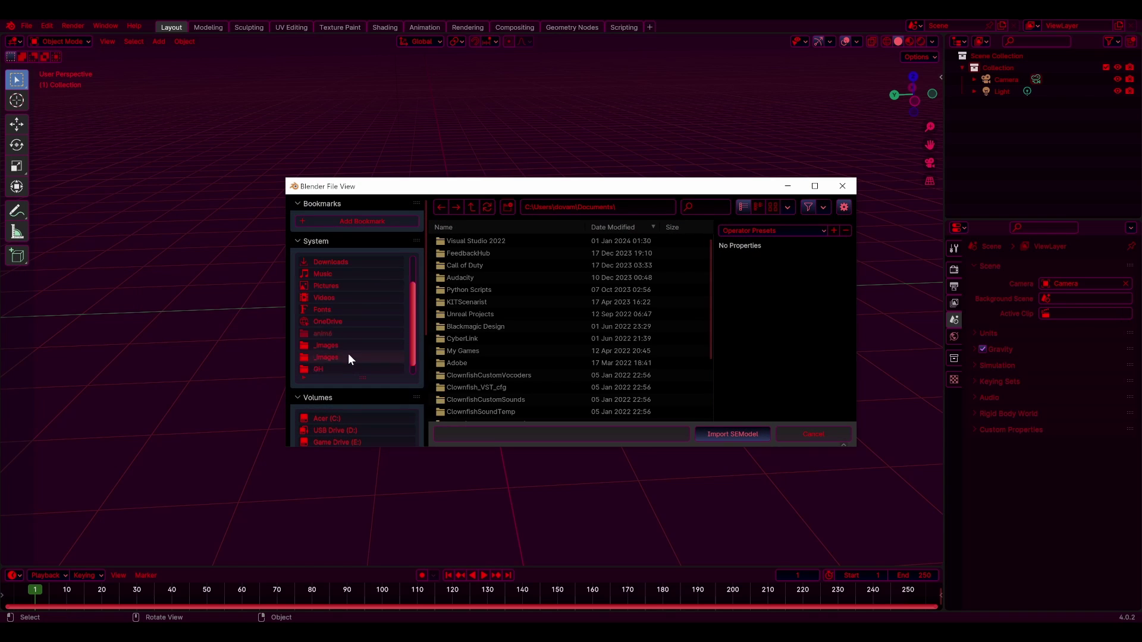
{"action": "scroll", "coordinate": [349, 393], "scroll_direction": "down", "scroll_amount": 5}
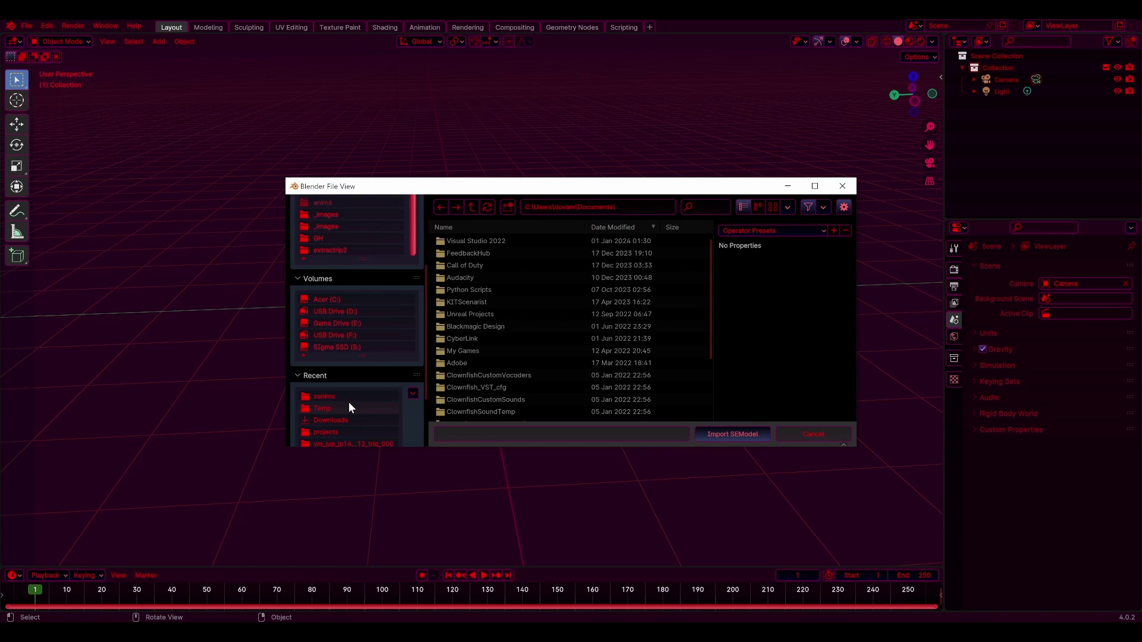
{"action": "left_click", "coordinate": [364, 322]}
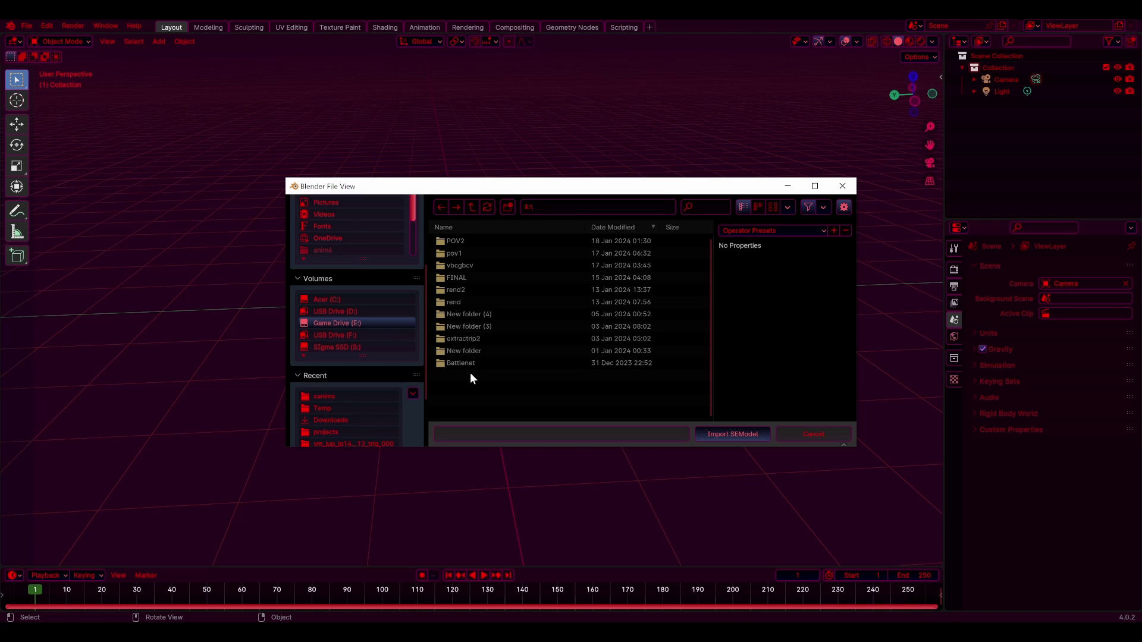
{"action": "double_click", "coordinate": [492, 338]}
{"action": "left_click", "coordinate": [474, 238]}
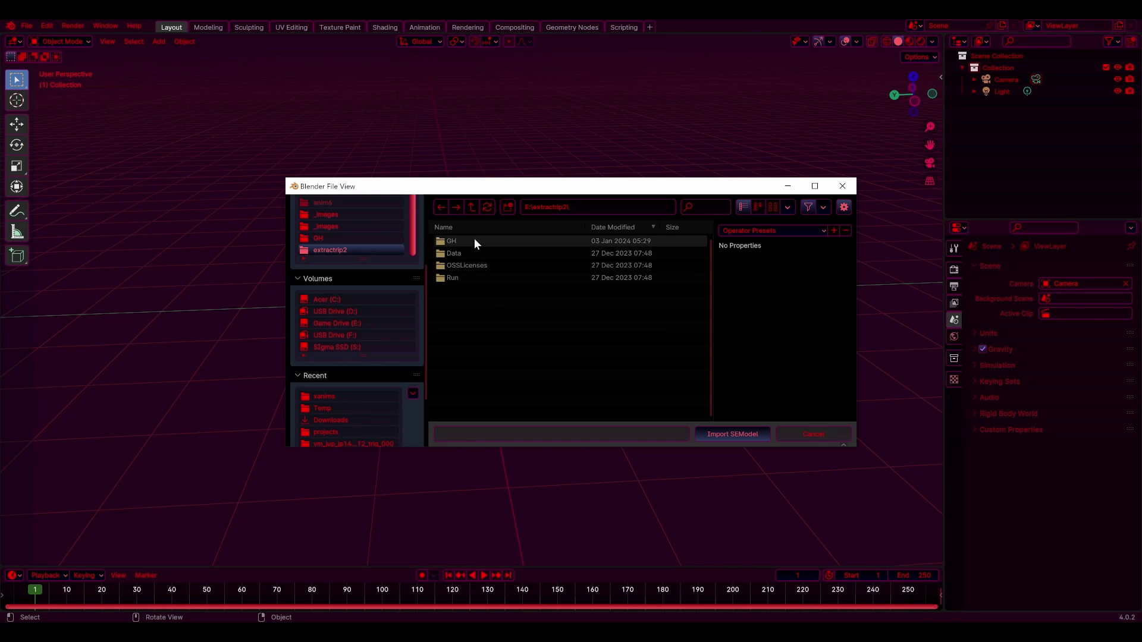
{"action": "double_click", "coordinate": [473, 238]}
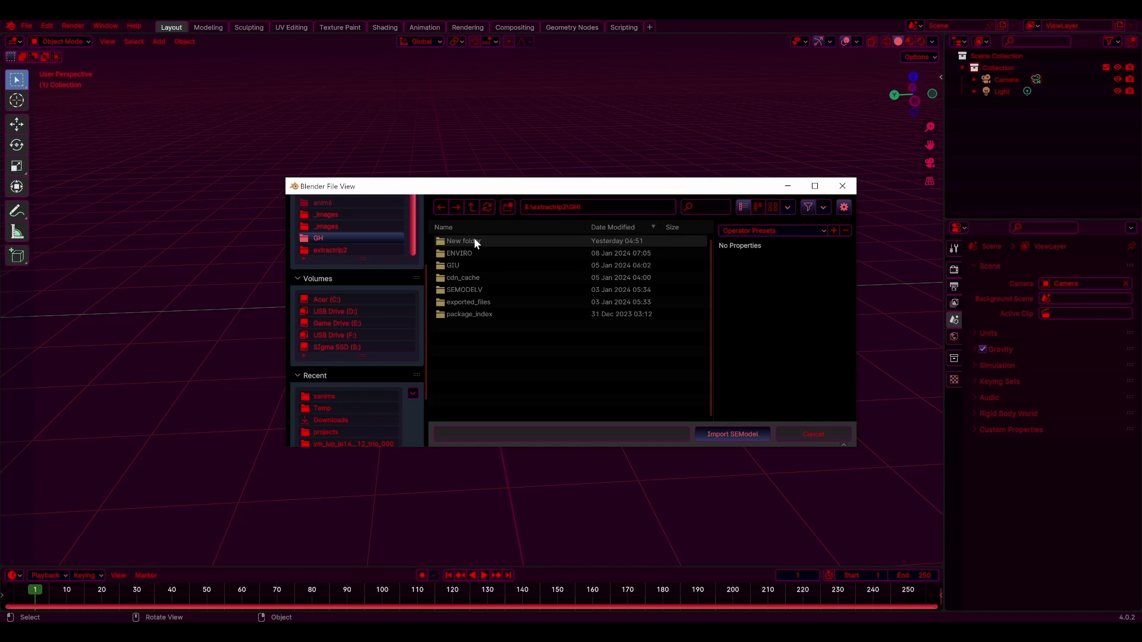
{"action": "double_click", "coordinate": [487, 299]}
{"action": "double_click", "coordinate": [516, 241]}
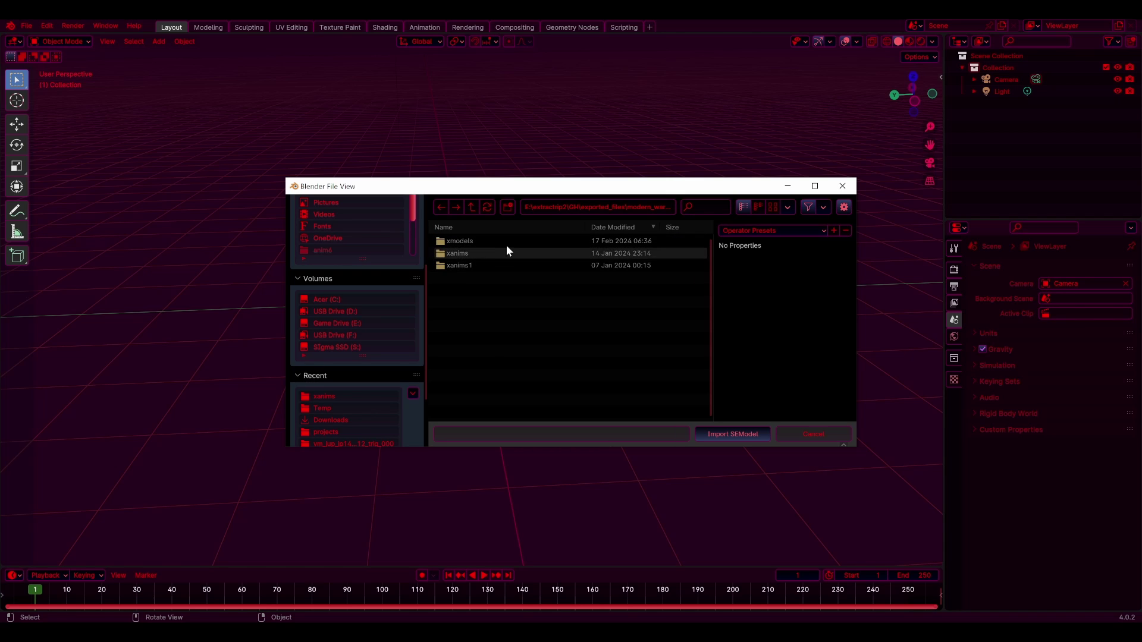
{"action": "double_click", "coordinate": [507, 242]}
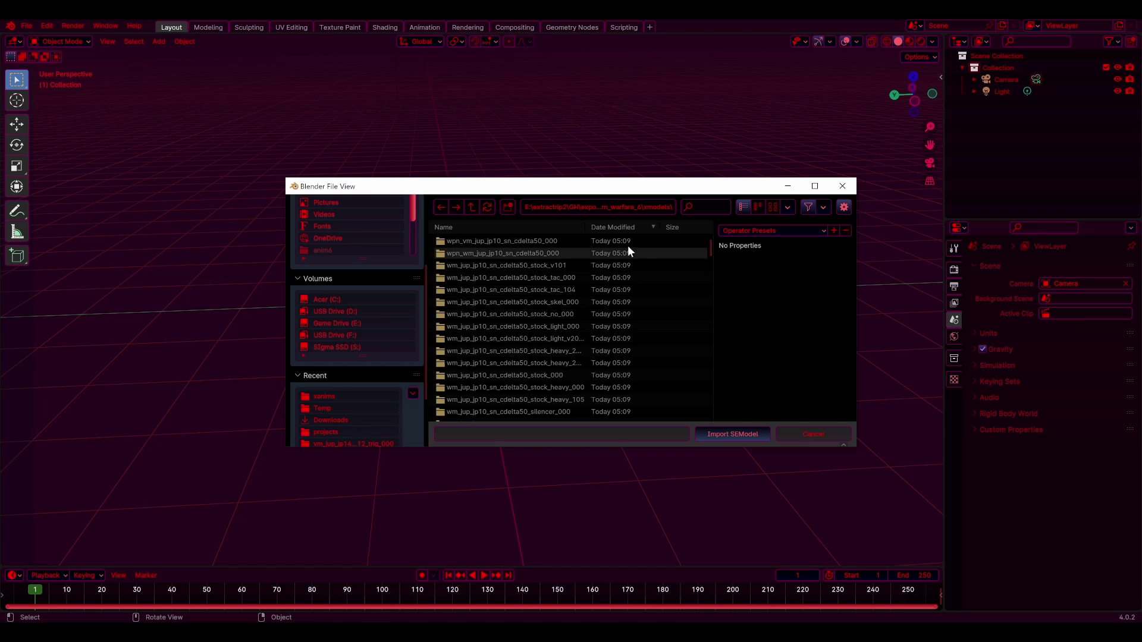
Step: Filter the folder by "rec" and import the receiver model wm_jup_jp10_sn_cdelta50_rec_000_LOD0.semodel
{"action": "left_click", "coordinate": [698, 207]}
{"action": "type", "text": "rec"}
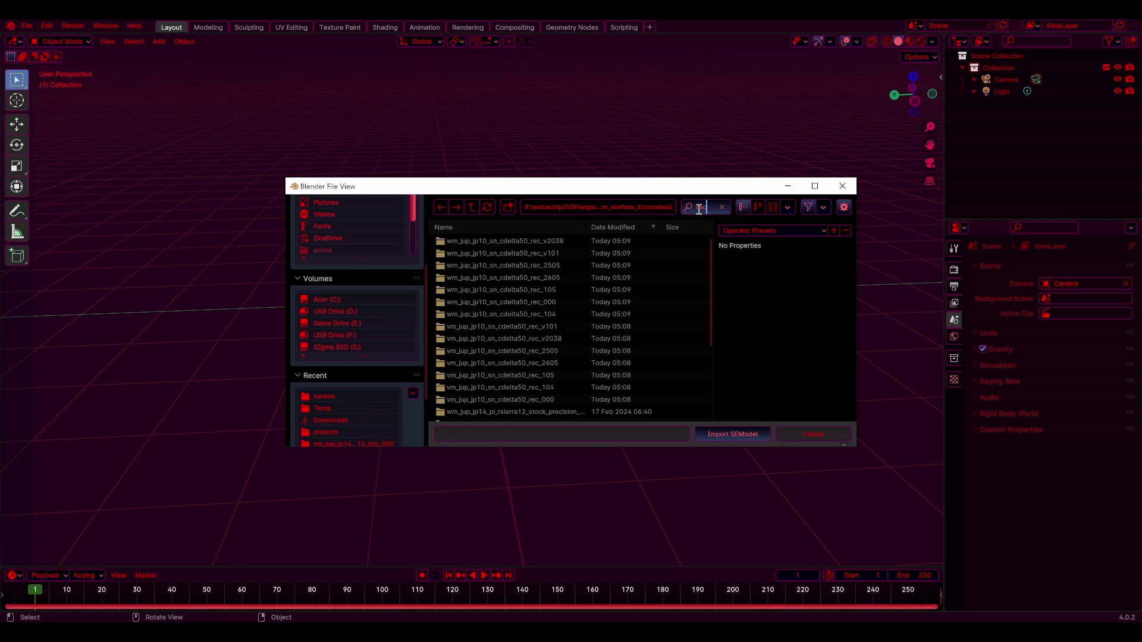
{"action": "key", "text": "Return"}
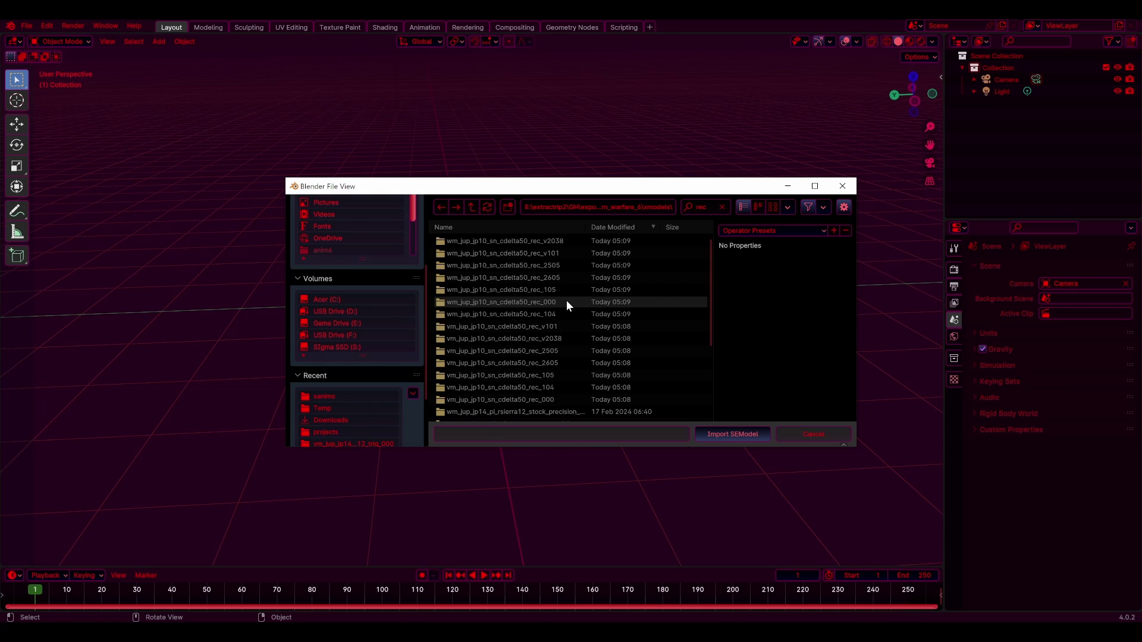
{"action": "left_click", "coordinate": [567, 301]}
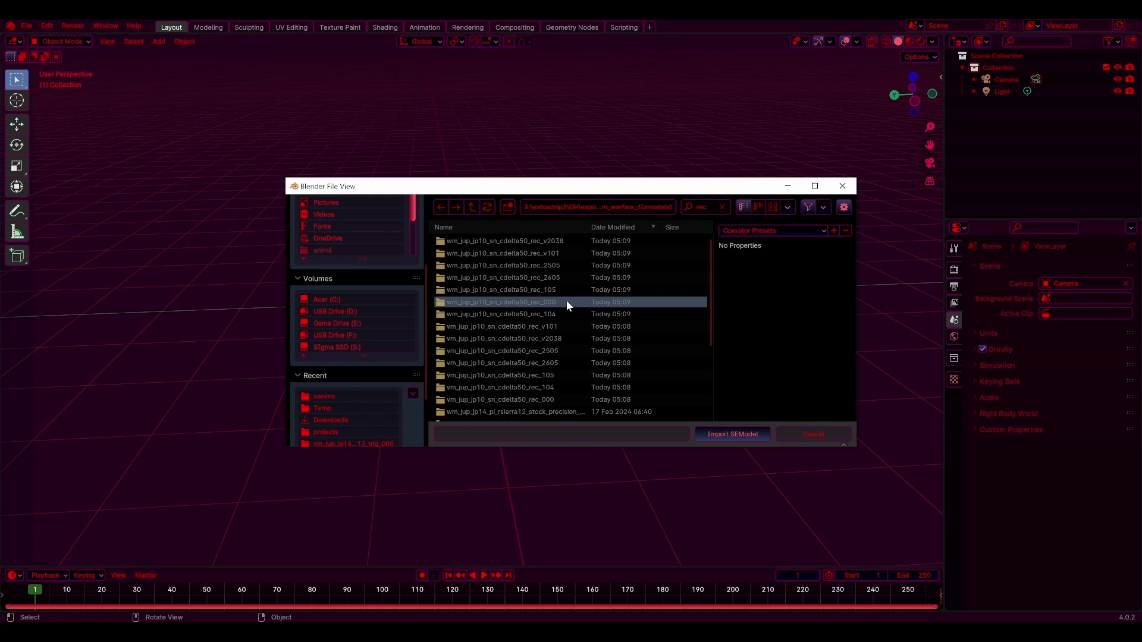
{"action": "double_click", "coordinate": [565, 300]}
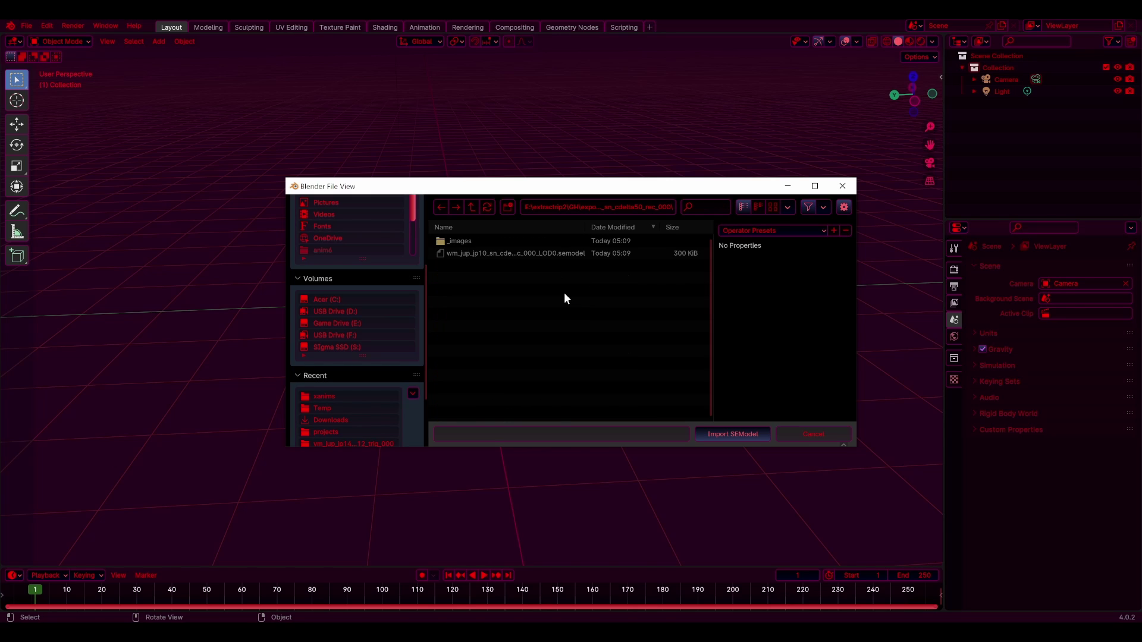
{"action": "left_click", "coordinate": [612, 252]}
{"action": "left_click", "coordinate": [713, 432]}
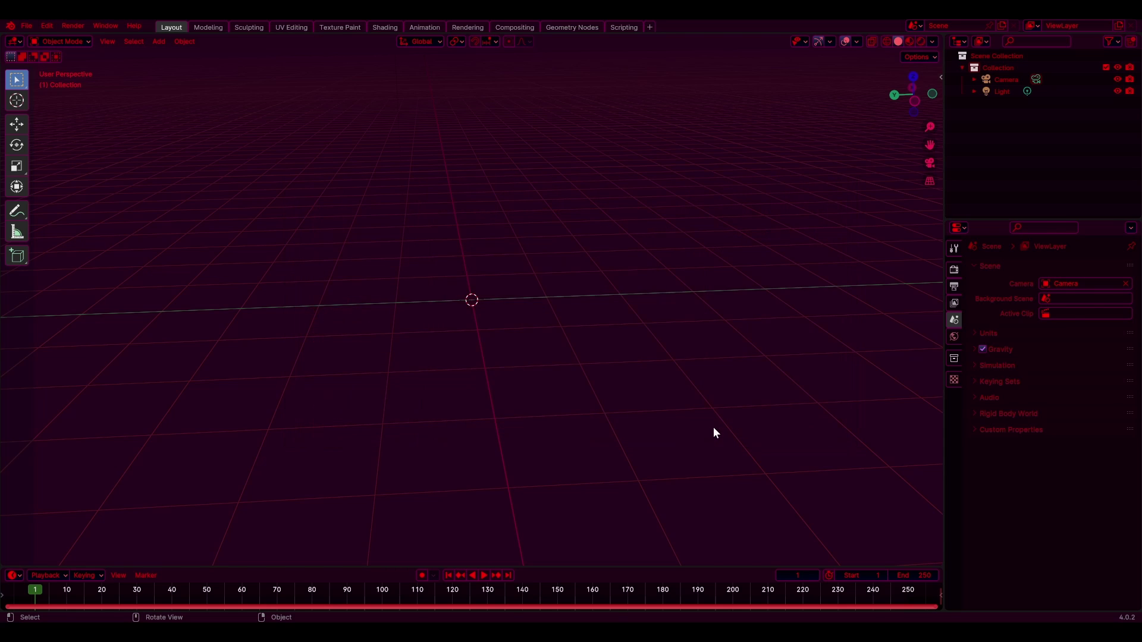
Step: Scale the imported receiver's armature by 0.02
{"action": "scroll", "coordinate": [655, 423], "scroll_direction": "down", "scroll_amount": 10}
{"action": "middle_click_drag", "start_coordinate": [654, 424], "coordinate": [479, 415]}
{"action": "scroll", "coordinate": [482, 420], "scroll_direction": "up", "scroll_amount": 10}
{"action": "scroll", "coordinate": [482, 420], "scroll_direction": "up", "scroll_amount": 2}
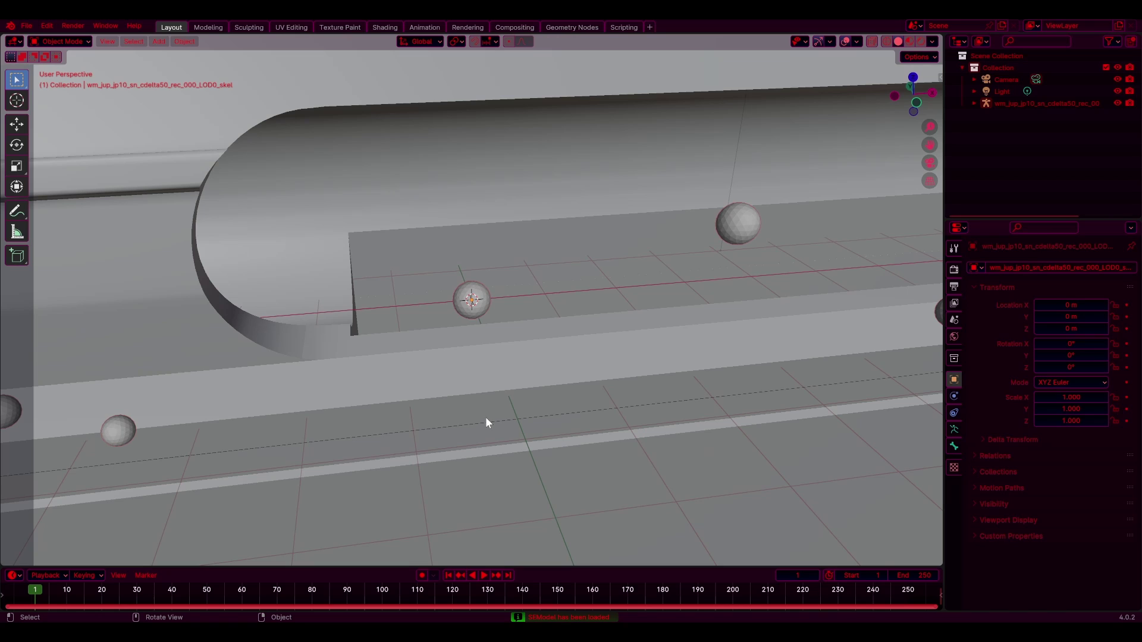
{"action": "left_click", "coordinate": [473, 310]}
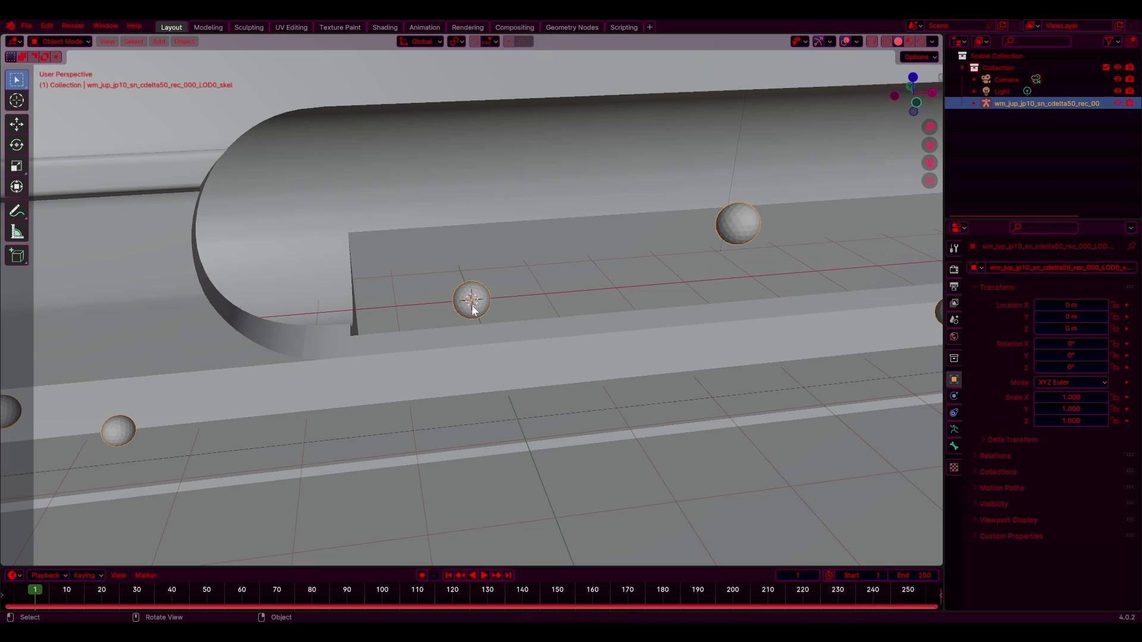
{"action": "type", "text": "s"}
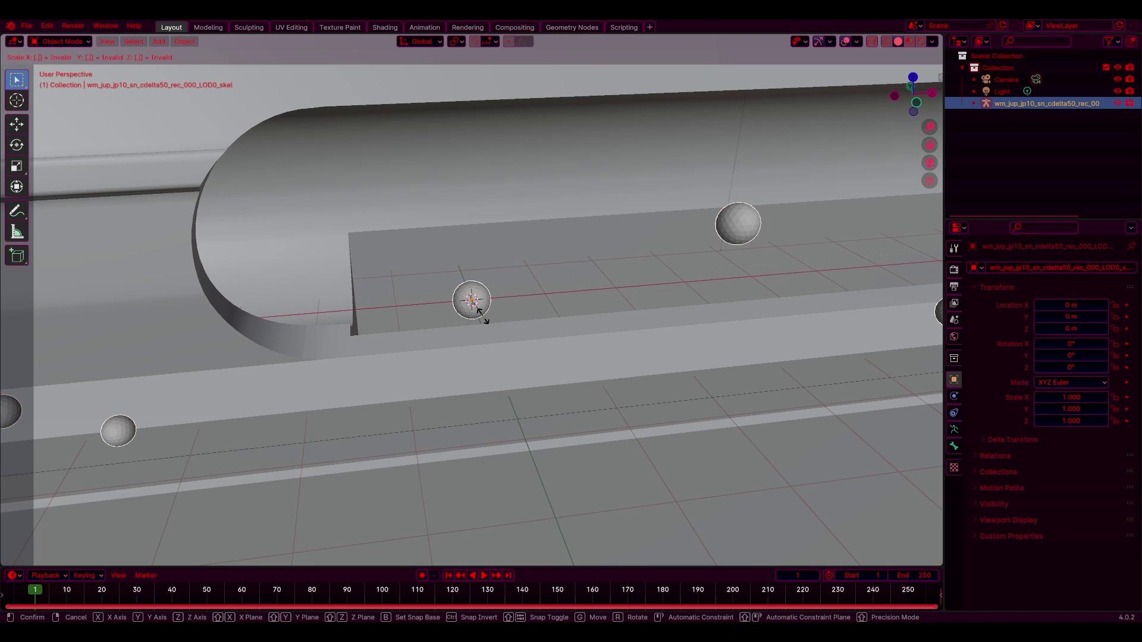
{"action": "type", "text": ".02"}
{"action": "key", "text": "Return"}
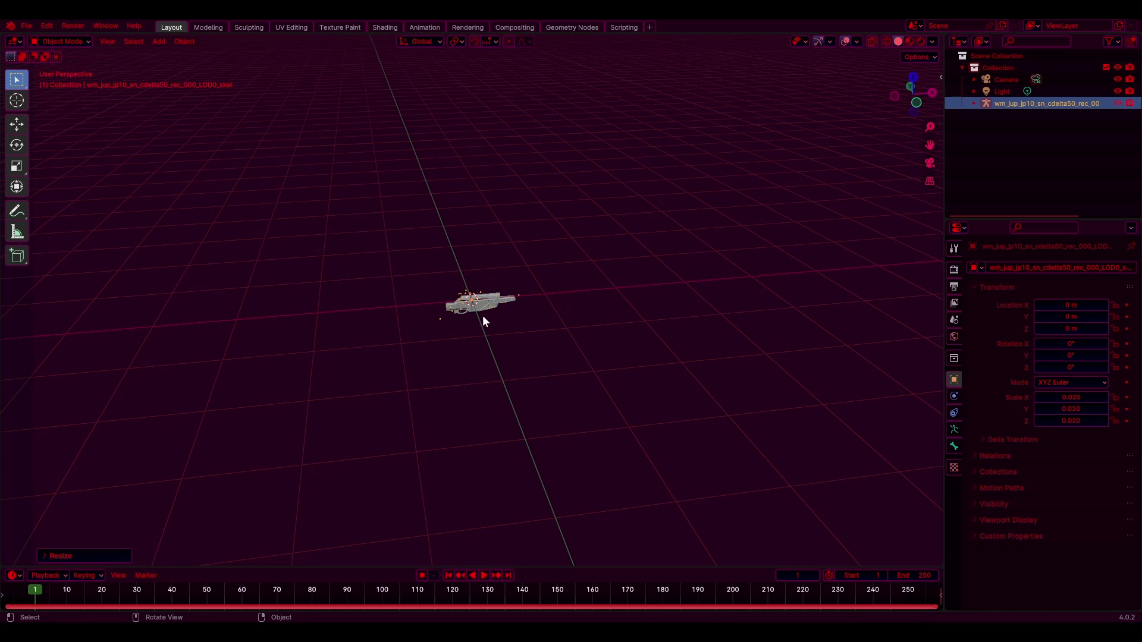
Step: Examine the scaled receiver and its attachment bones from the side, above and below
{"action": "middle_click_drag", "start_coordinate": [631, 343], "coordinate": [500, 384]}
{"action": "scroll", "coordinate": [483, 380], "scroll_direction": "up", "scroll_amount": 5}
{"action": "scroll", "coordinate": [483, 381], "scroll_direction": "up", "scroll_amount": 1}
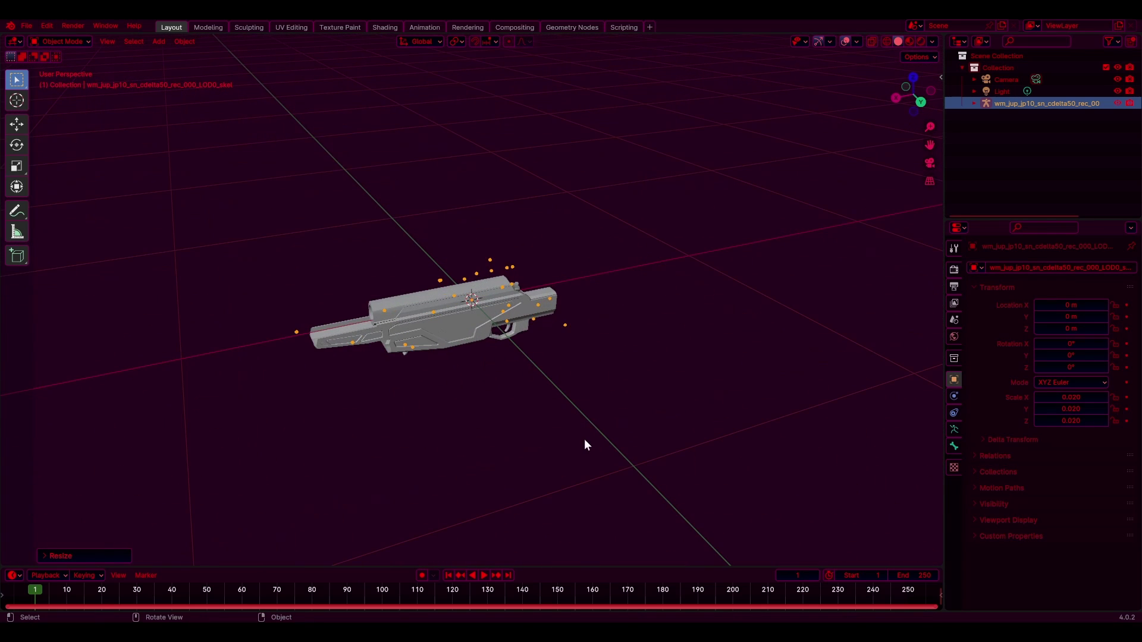
{"action": "middle_click_drag", "start_coordinate": [582, 424], "coordinate": [594, 358]}
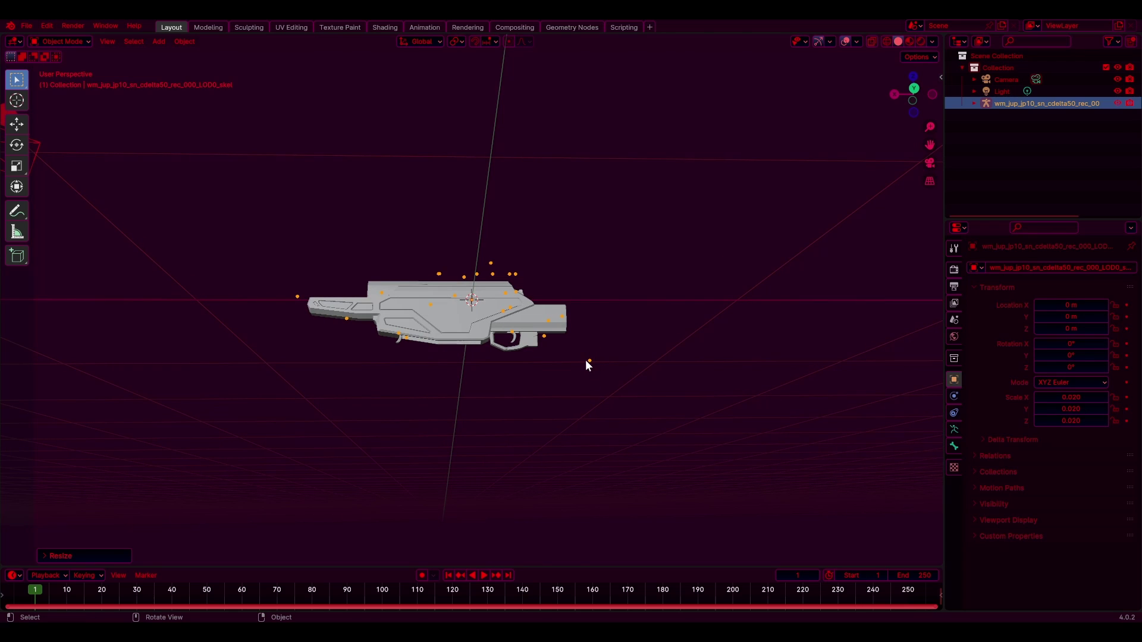
{"action": "middle_click_drag", "start_coordinate": [538, 330], "coordinate": [515, 380]}
{"action": "middle_click_drag", "start_coordinate": [406, 340], "coordinate": [197, 325]}
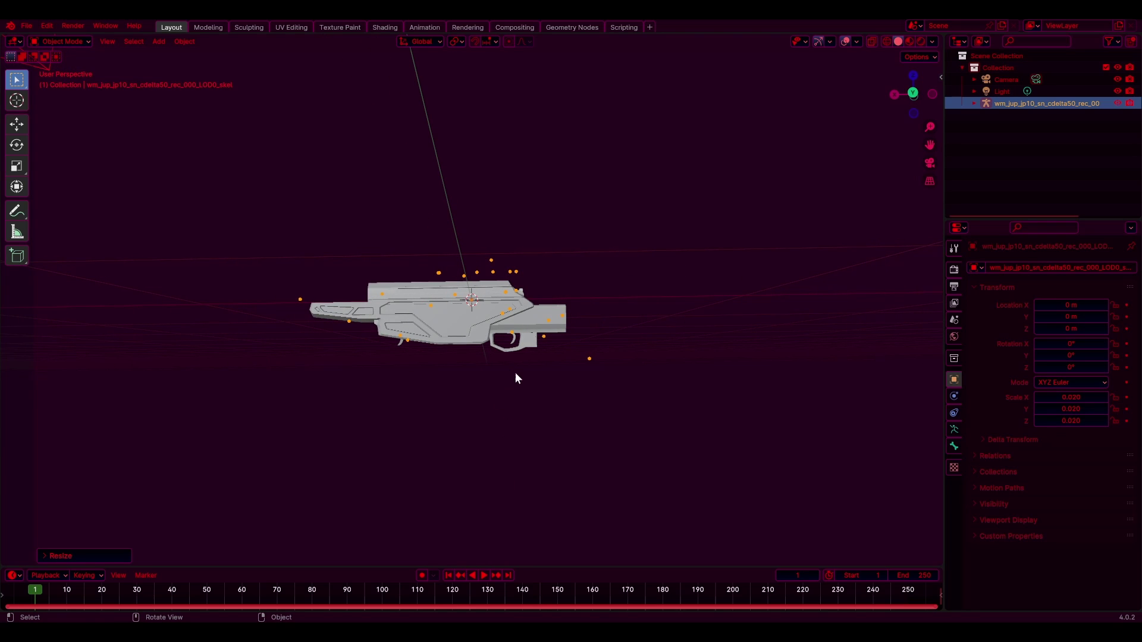
{"action": "scroll", "coordinate": [531, 375], "scroll_direction": "up", "scroll_amount": 3}
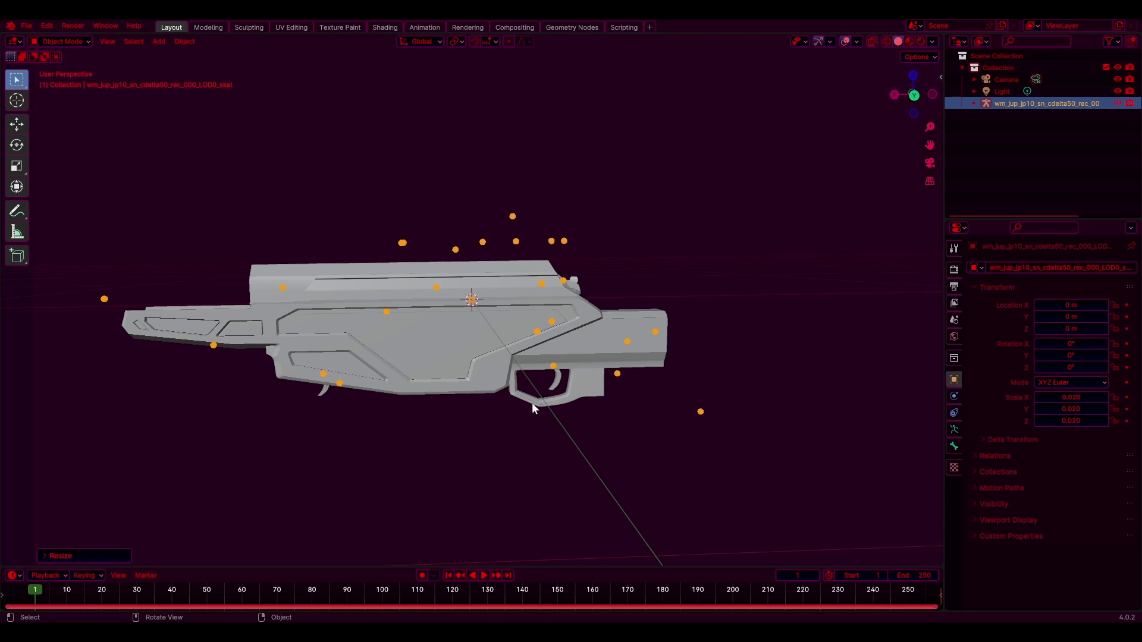
{"action": "middle_click_drag", "start_coordinate": [533, 406], "coordinate": [490, 361]}
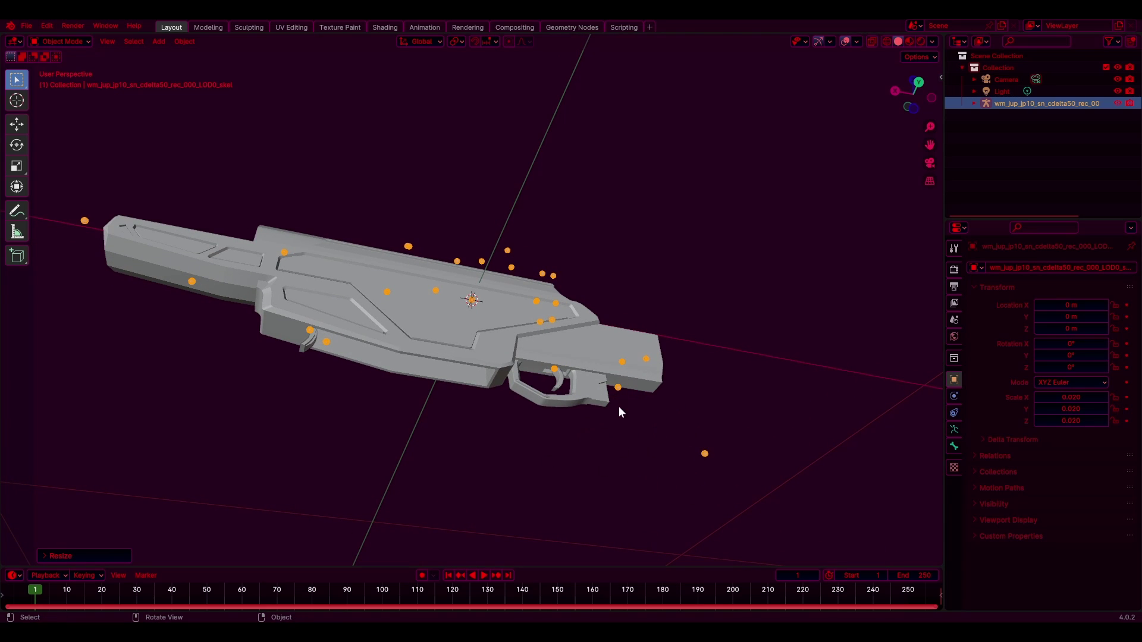
{"action": "middle_click_drag", "start_coordinate": [619, 407], "coordinate": [599, 442]}
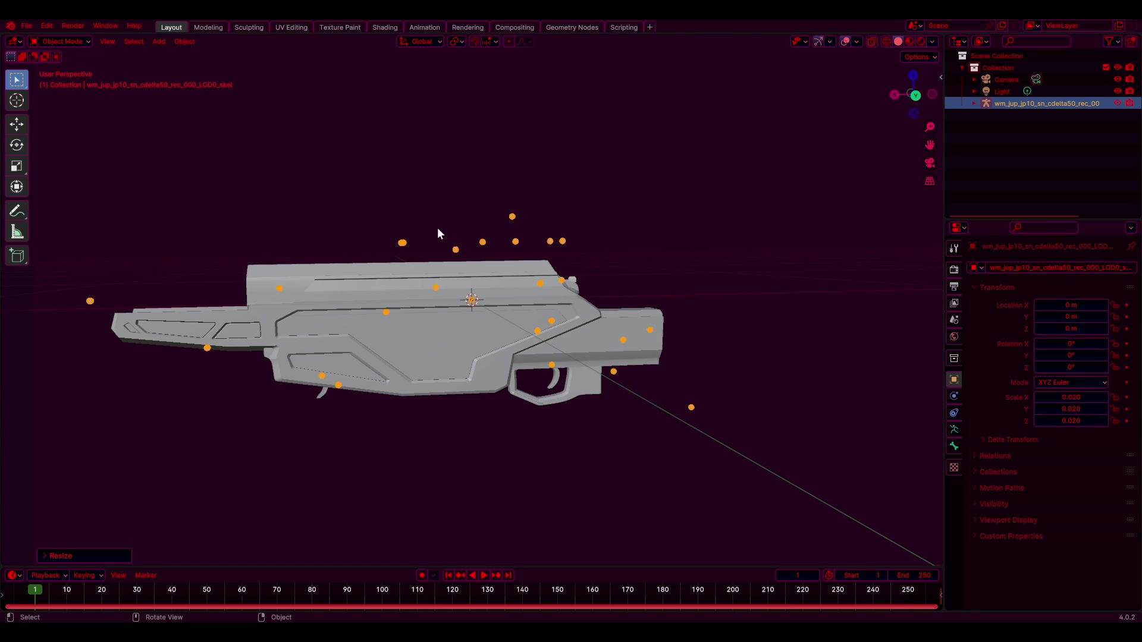
Step: Start another SEModel import, return to the xmodels folder and filter it by "bar"
{"action": "left_click", "coordinate": [24, 27]}
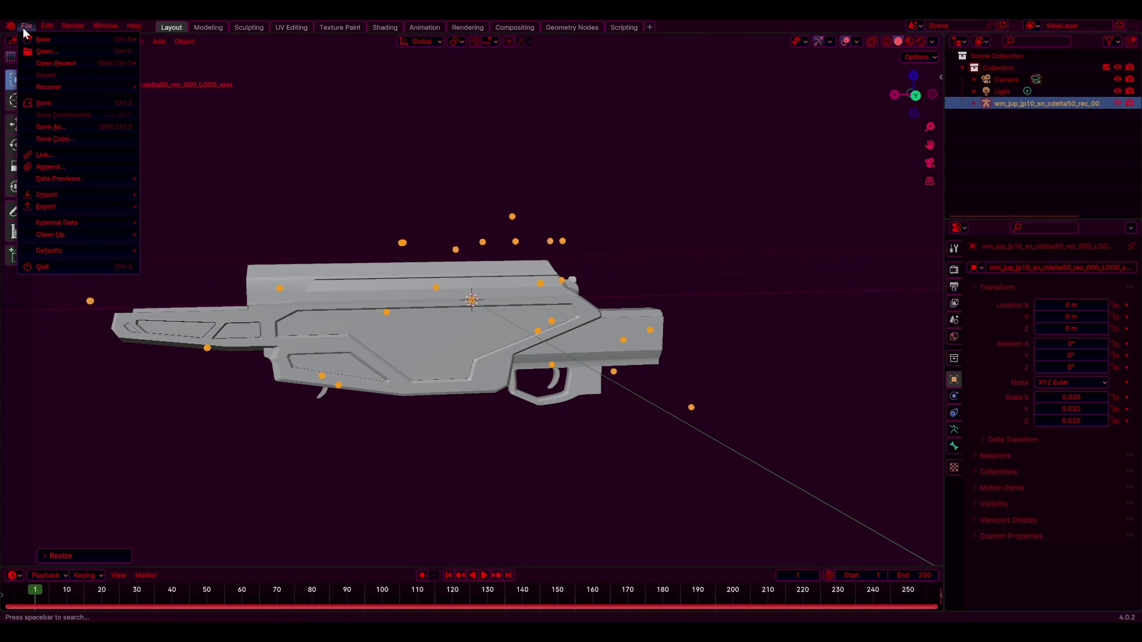
{"action": "mouse_move", "coordinate": [107, 199]}
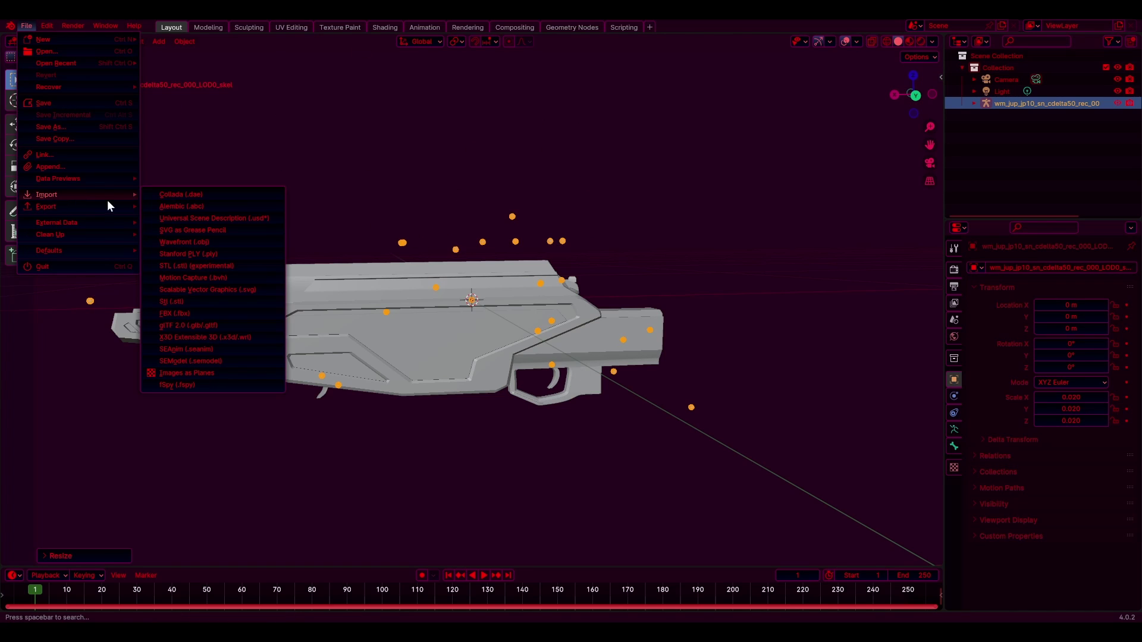
{"action": "left_click", "coordinate": [190, 361]}
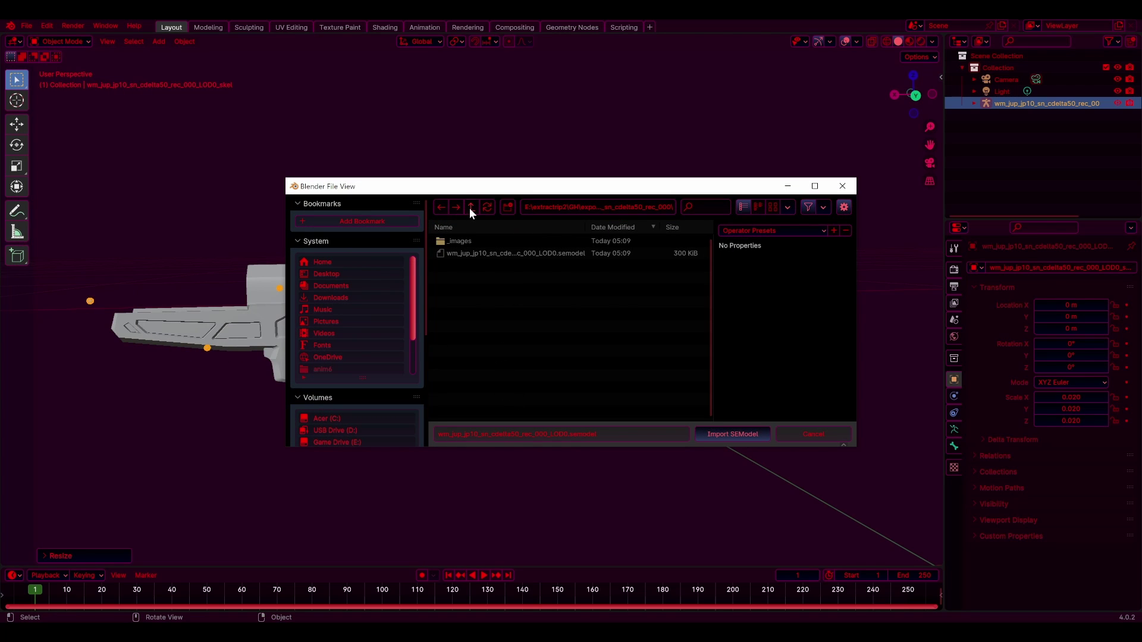
{"action": "left_click", "coordinate": [470, 207]}
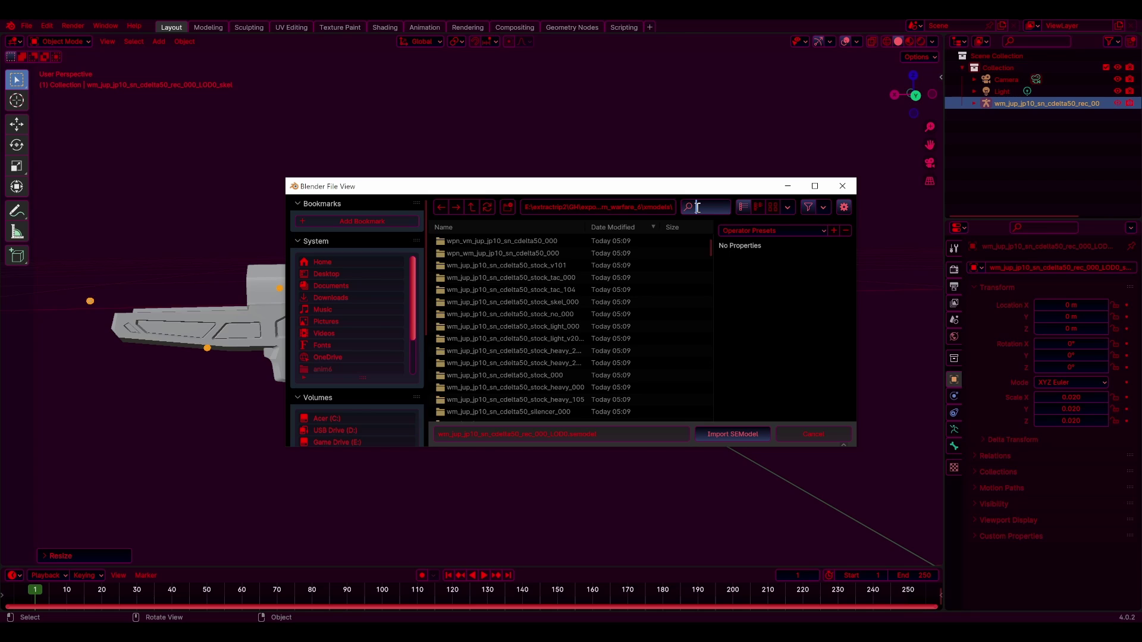
{"action": "type", "text": "bar"}
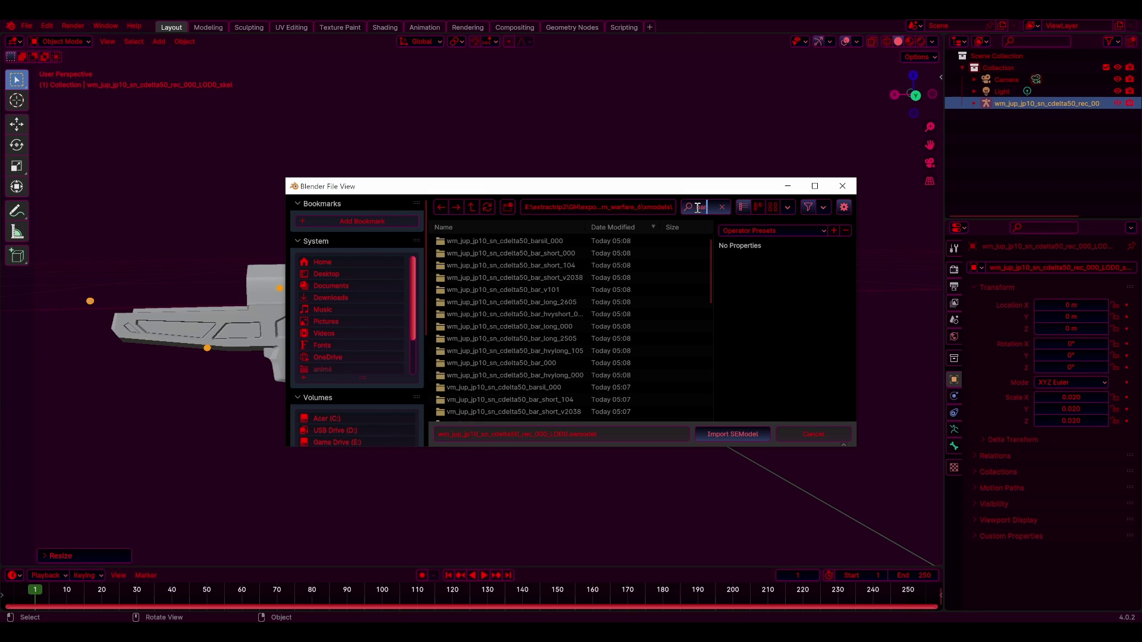
{"action": "key", "text": "Return"}
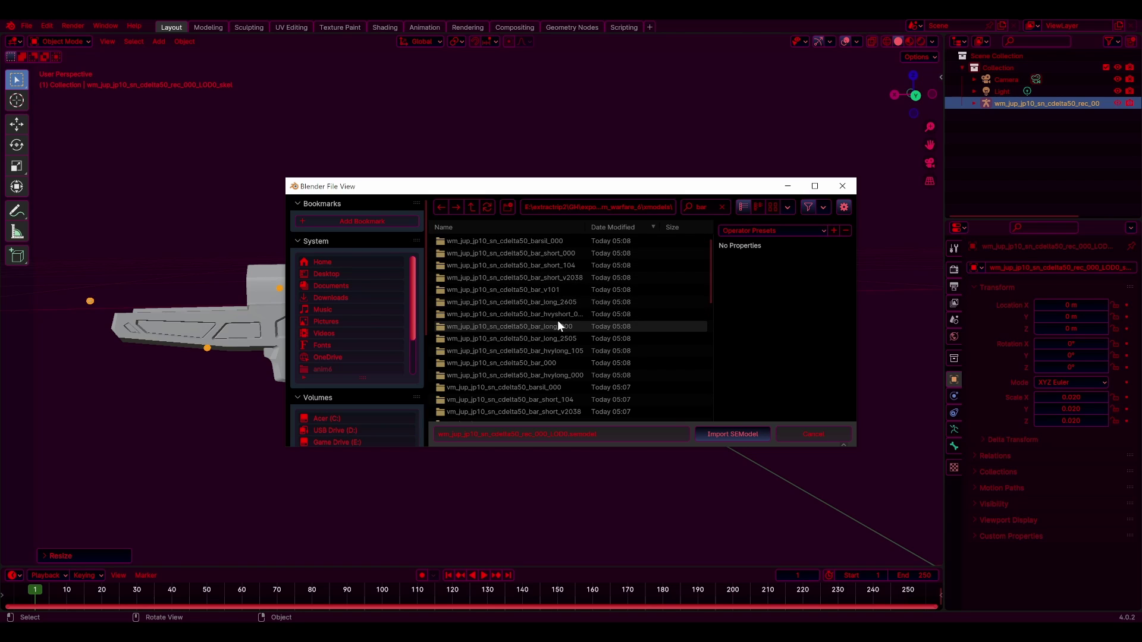
Step: Import the LOD0 semodel of the long barrel from the wm_jup_jp10_sn_cdelta50_bar_long_000 folder
{"action": "left_click", "coordinate": [511, 326]}
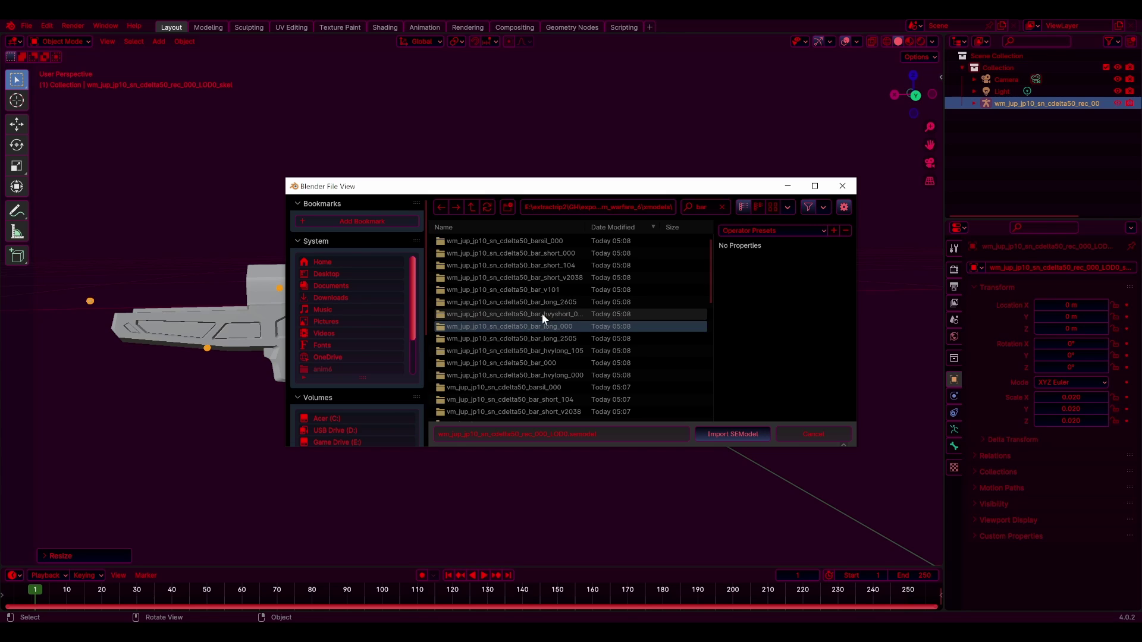
{"action": "double_click", "coordinate": [555, 325]}
{"action": "left_click", "coordinate": [555, 253]}
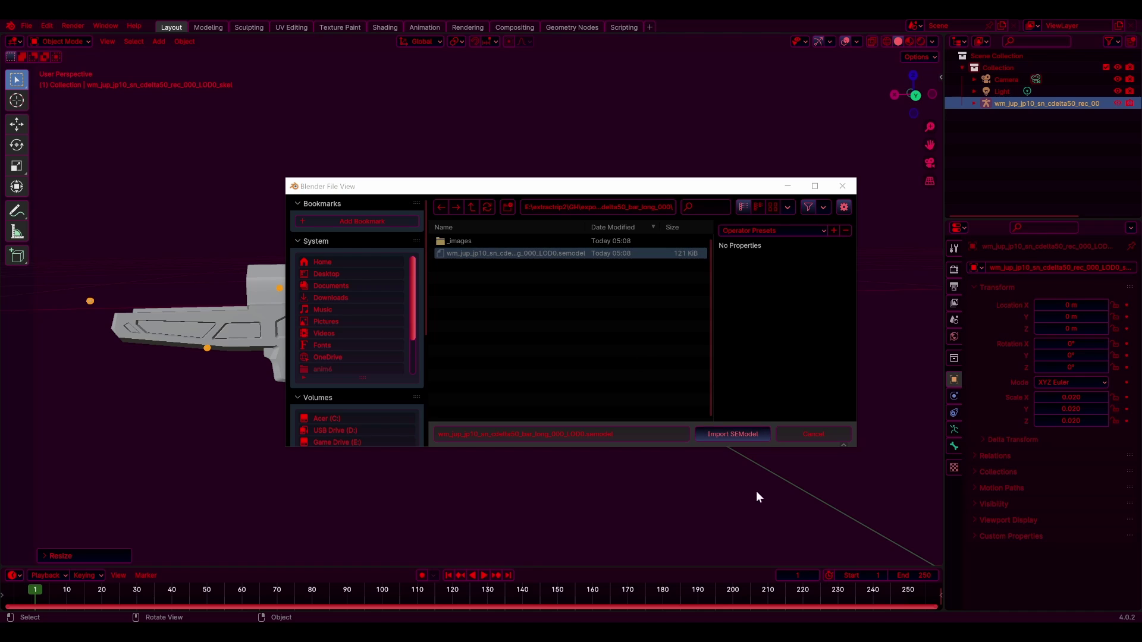
{"action": "left_click", "coordinate": [742, 434]}
Step: Scale the long barrel's armature by 0.02 to match the receiver
{"action": "scroll", "coordinate": [570, 357], "scroll_direction": "down", "scroll_amount": 4}
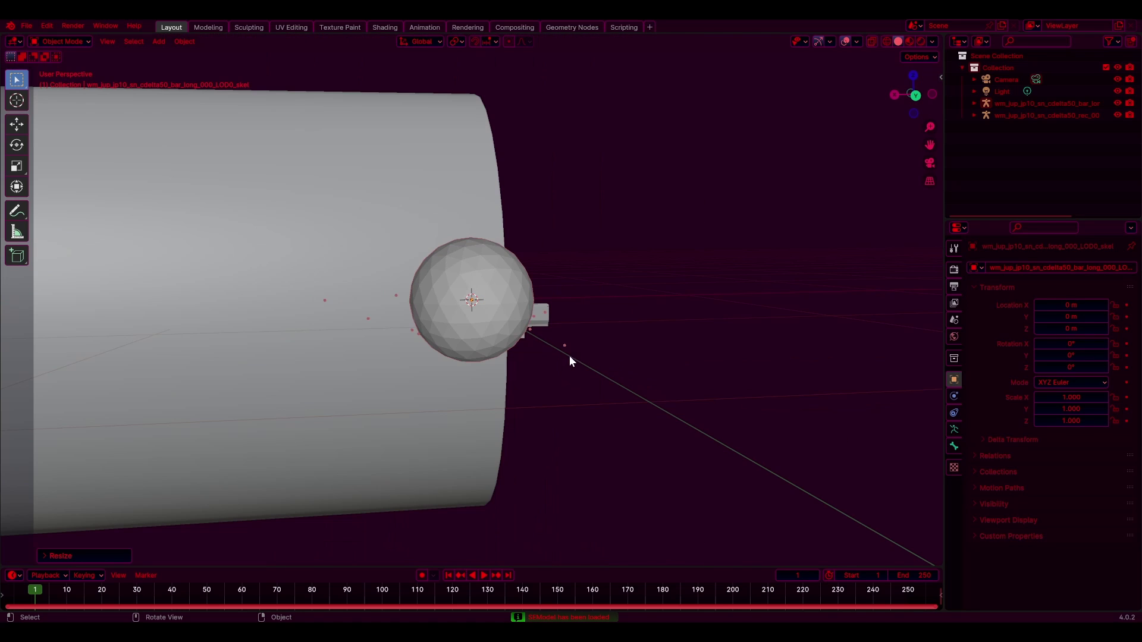
{"action": "left_click", "coordinate": [522, 316]}
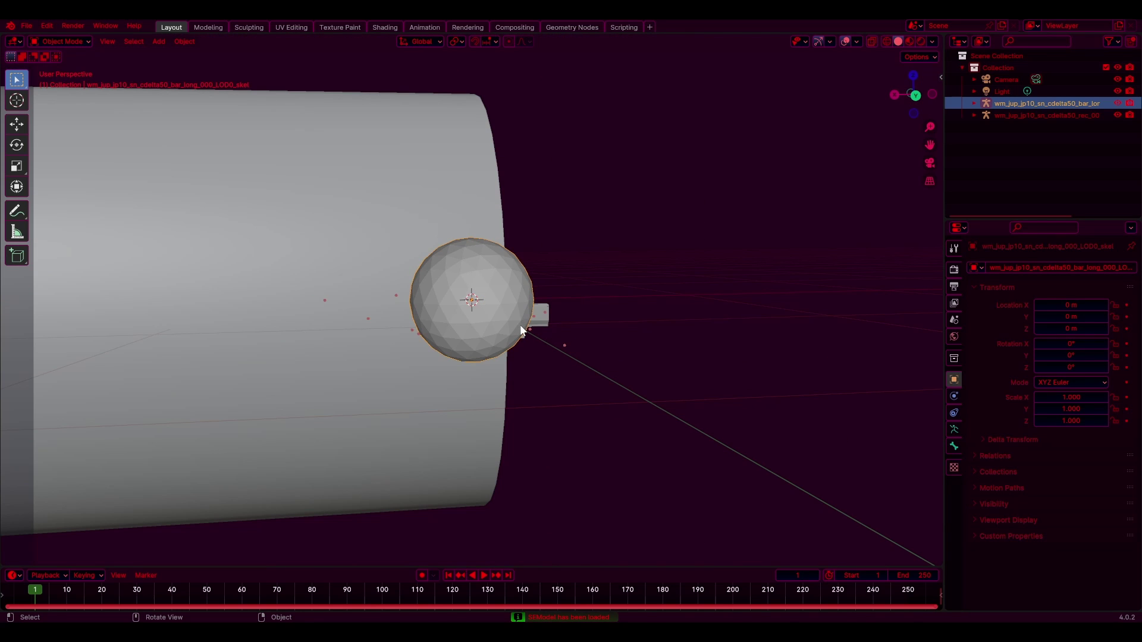
{"action": "type", "text": "s.02"}
{"action": "key", "text": "Return"}
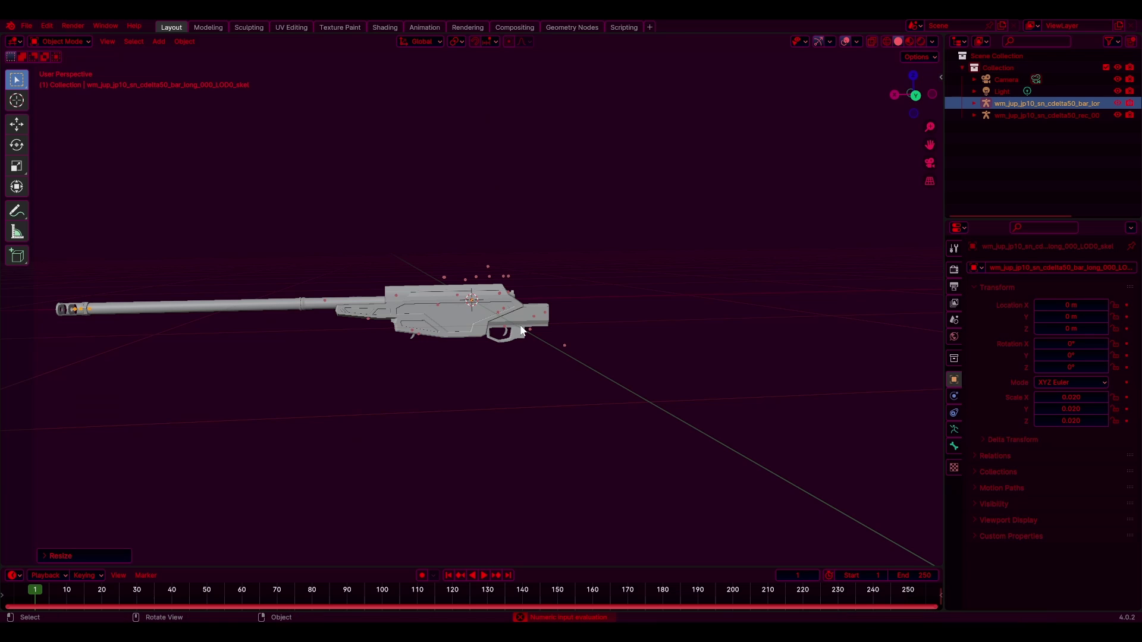
{"action": "middle_click_drag", "start_coordinate": [635, 330], "coordinate": [555, 449]}
{"action": "key", "text": "g"}
{"action": "right_click", "coordinate": [613, 344]}
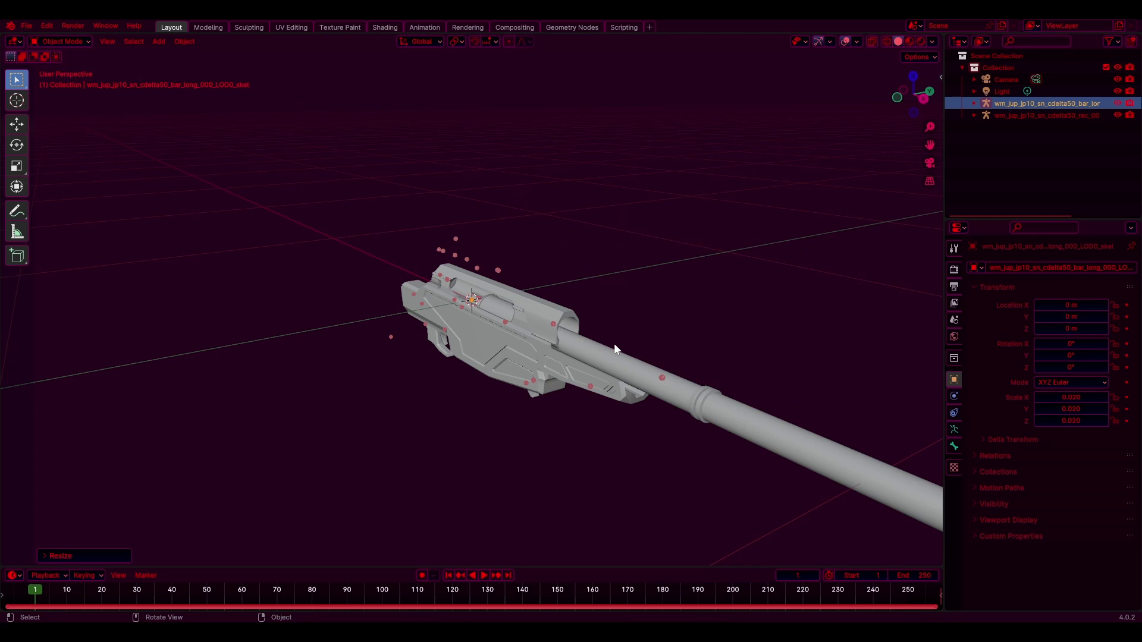
Step: Move the long barrel's armature clear of the receiver, off to its side and above it
{"action": "mouse_move", "coordinate": [576, 318]}
{"action": "middle_mouse_down"}
{"action": "mouse_move", "coordinate": [627, 326]}
{"action": "mouse_move", "coordinate": [571, 340]}
{"action": "middle_mouse_up"}
{"action": "scroll", "coordinate": [607, 342], "scroll_direction": "up", "scroll_amount": 5}
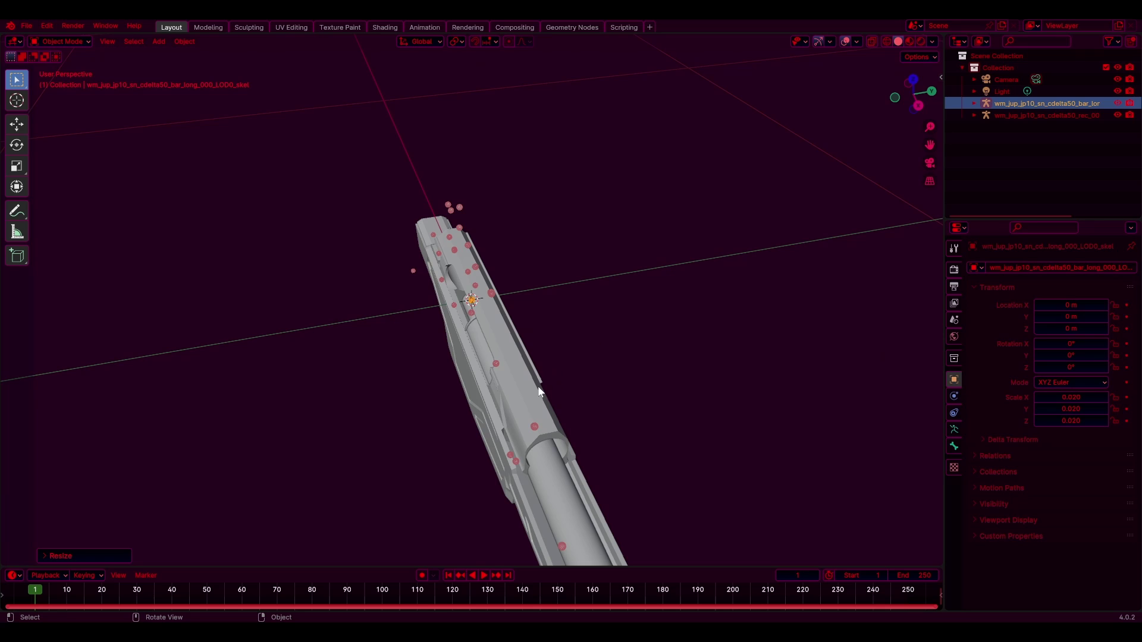
{"action": "key", "text": "g"}
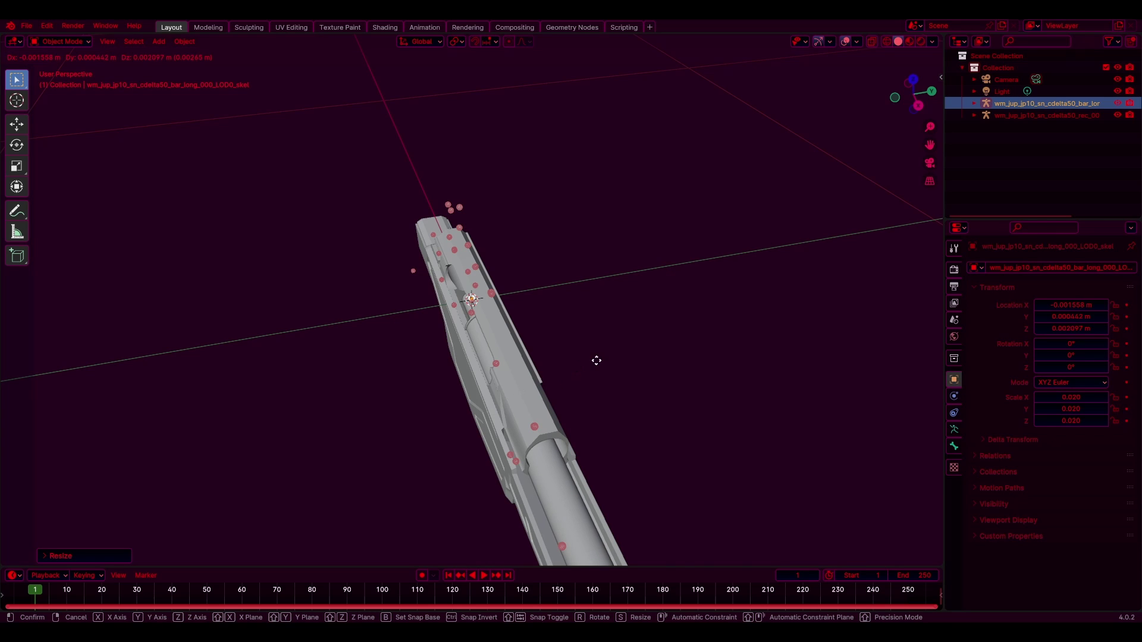
{"action": "left_click", "coordinate": [632, 319]}
{"action": "middle_click_drag", "start_coordinate": [631, 319], "coordinate": [639, 321]}
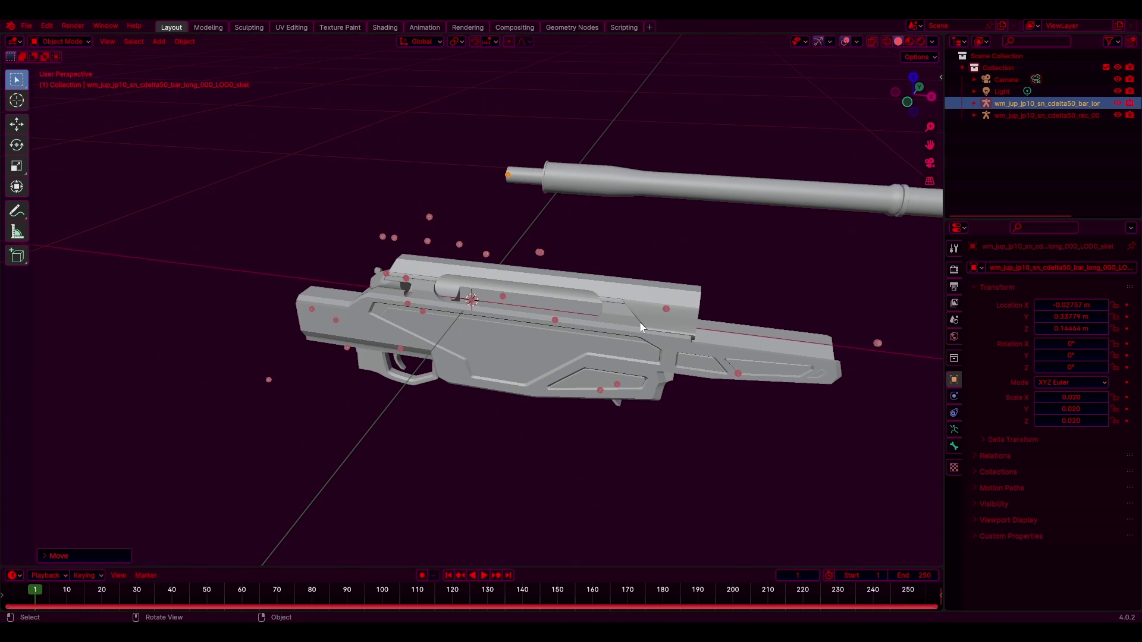
{"action": "middle_click_drag", "start_coordinate": [508, 314], "coordinate": [480, 318]}
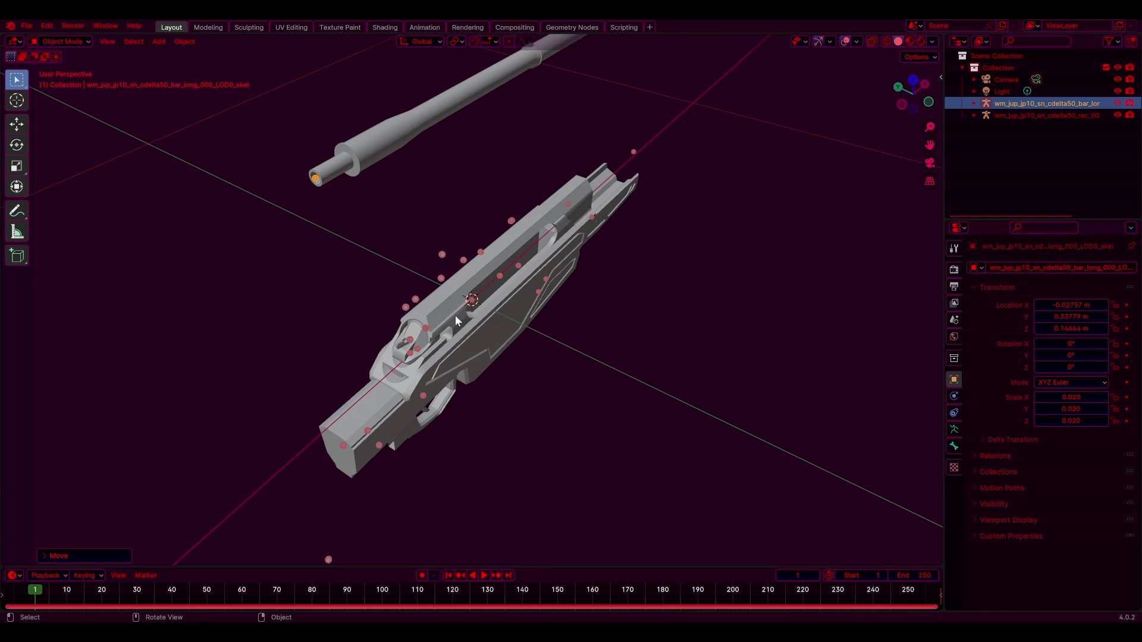
Step: Switch the long barrel's armature to Pose Mode and select its tag_barrel_attach bone
{"action": "left_click", "coordinate": [73, 45]}
{"action": "left_click", "coordinate": [77, 78]}
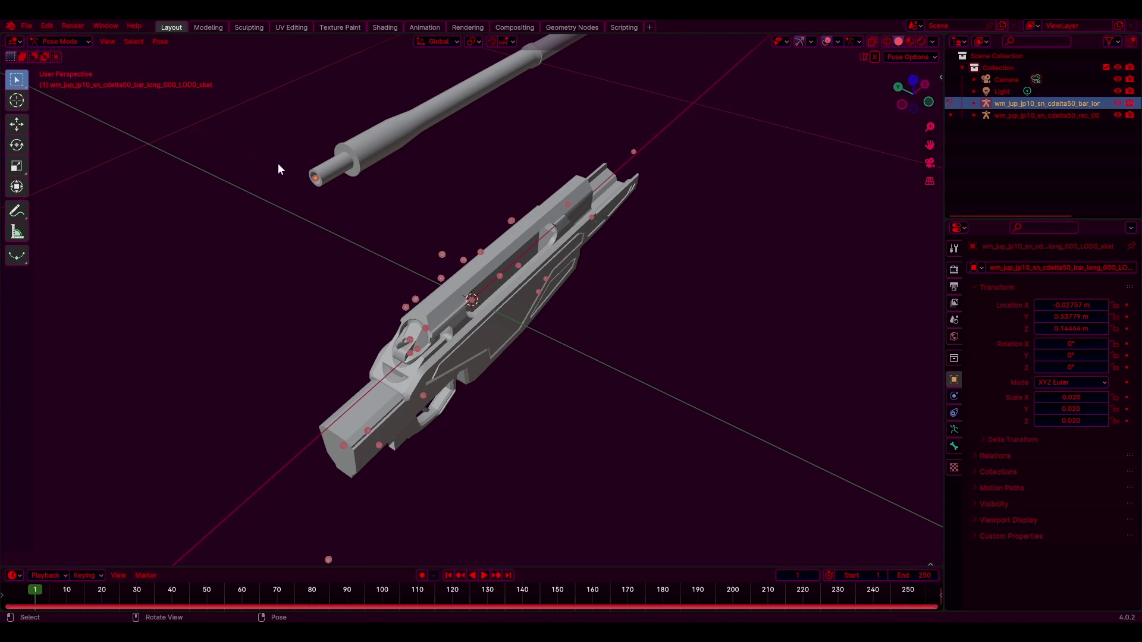
{"action": "left_click", "coordinate": [315, 179]}
{"action": "key", "text": "g"}
{"action": "right_click", "coordinate": [341, 143]}
Step: Add a Copy Transforms bone constraint to the barrel bone, targeting the receiver armature wm_jup_jp10_sn_cdelta50_rec_000_LOD0_skel
{"action": "left_click", "coordinate": [953, 461]}
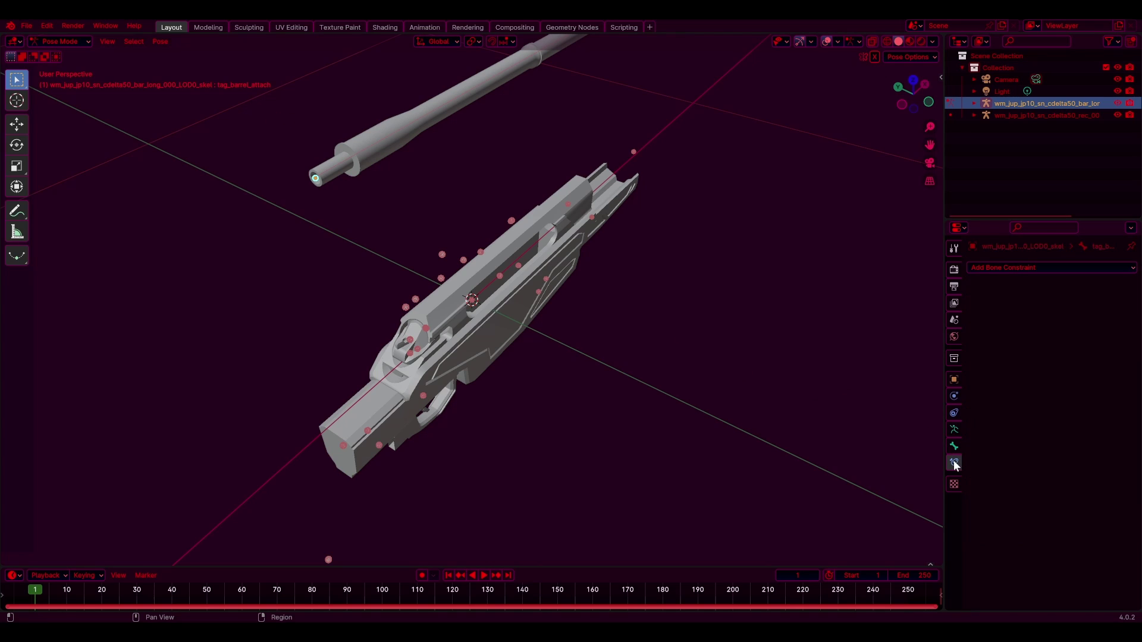
{"action": "left_click", "coordinate": [1011, 269]}
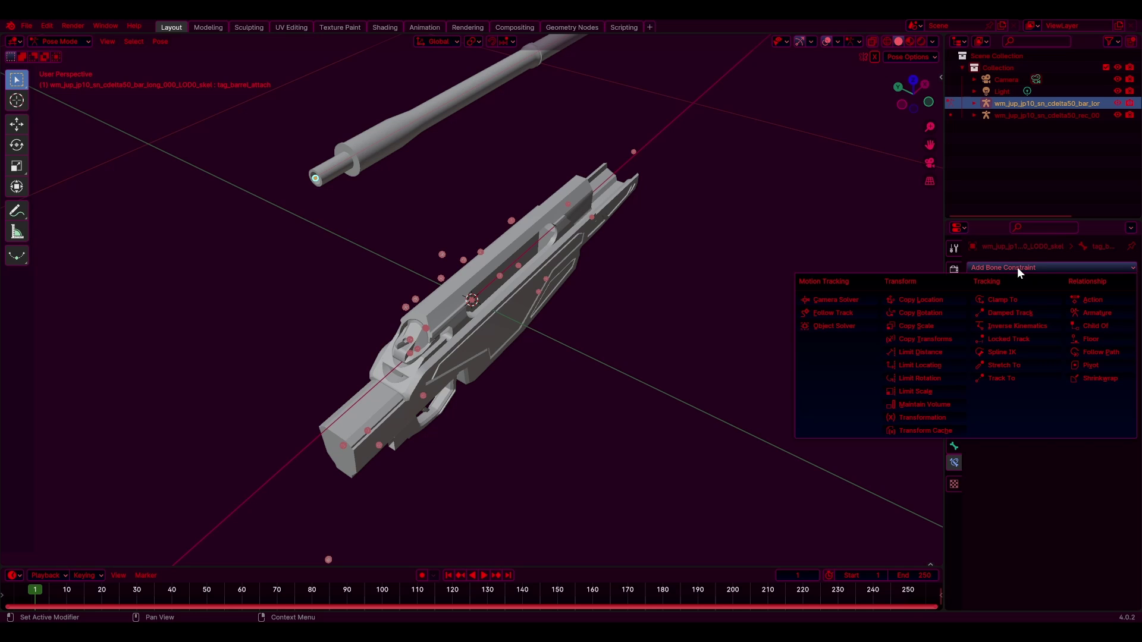
{"action": "left_click", "coordinate": [941, 339]}
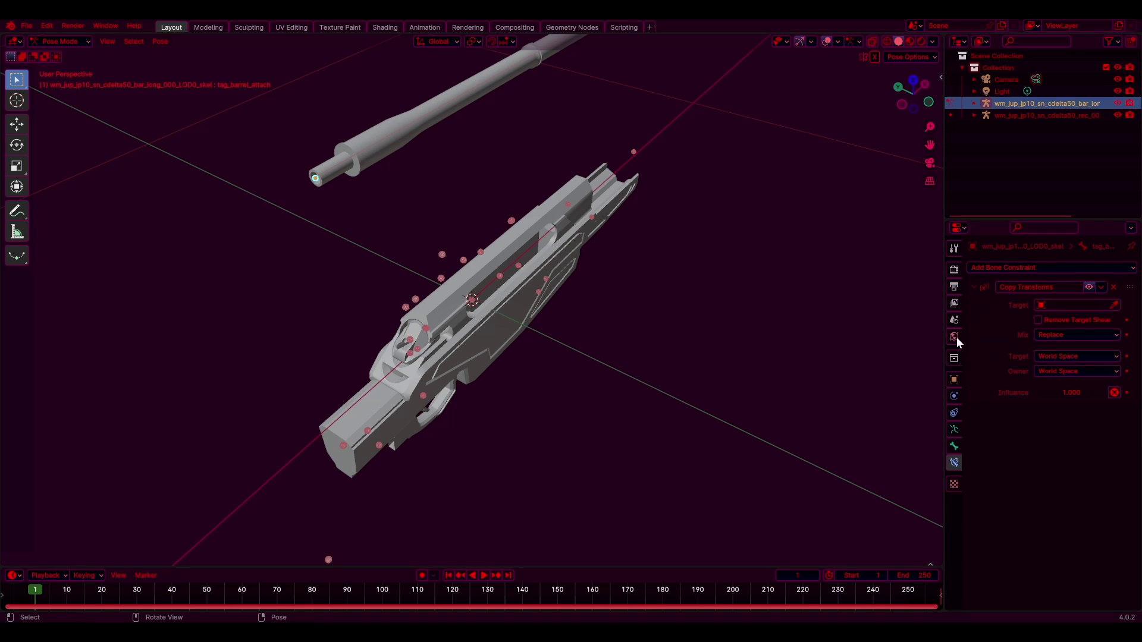
{"action": "left_click", "coordinate": [1101, 303]}
{"action": "type", "text": "rec"}
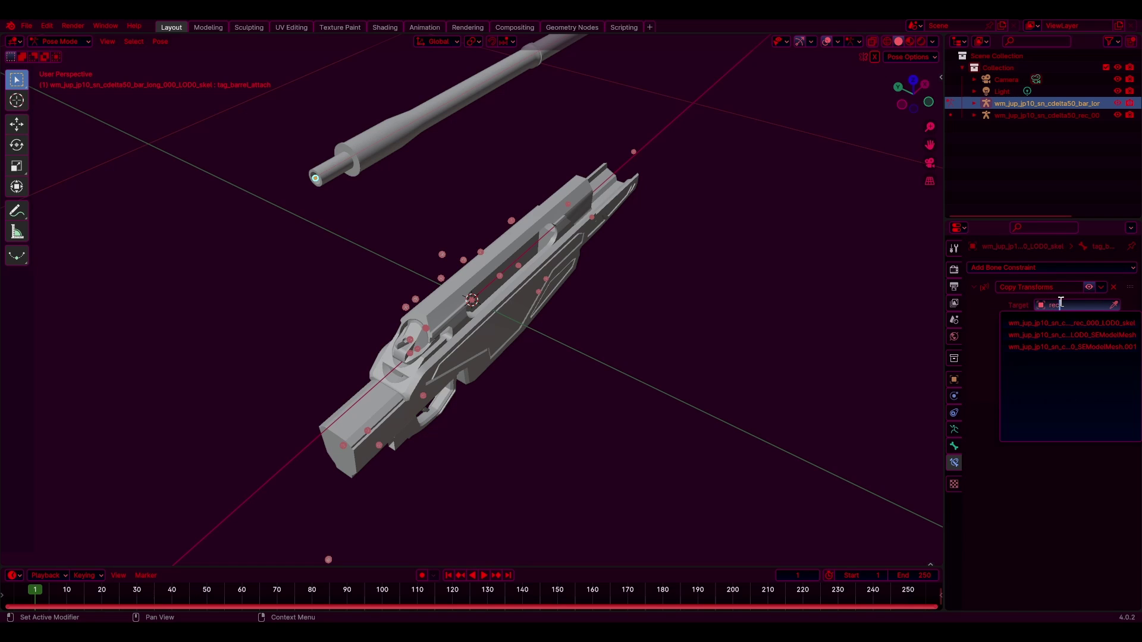
{"action": "left_click", "coordinate": [1127, 323]}
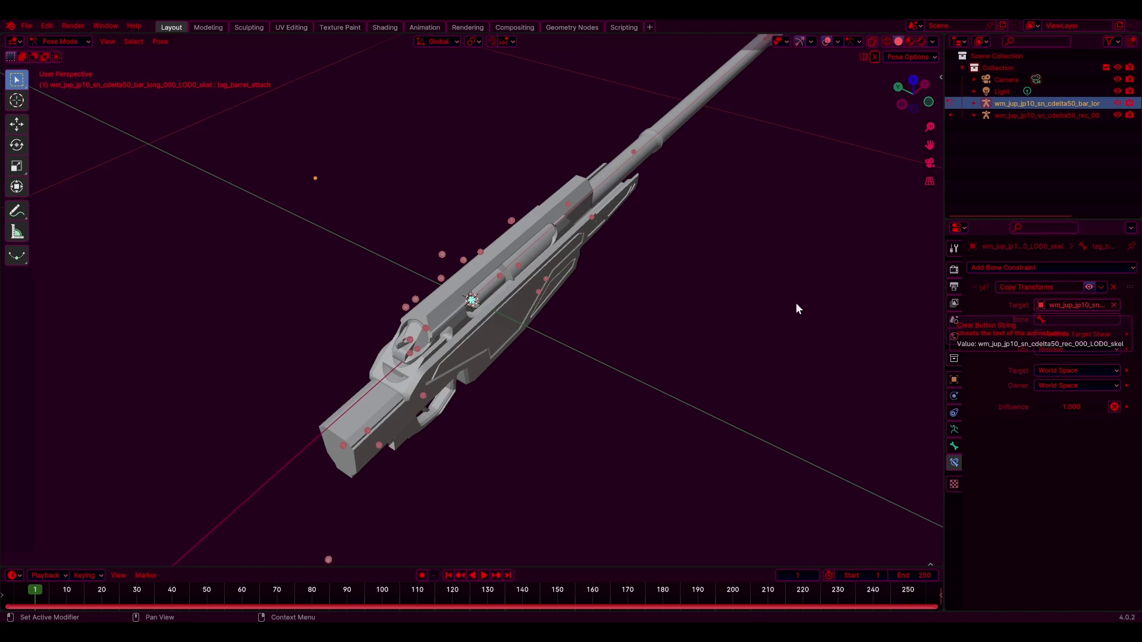
Step: Set the Copy Transforms constraint's target bone to the receiver's tag_barrel_attach
{"action": "left_click", "coordinate": [1072, 319]}
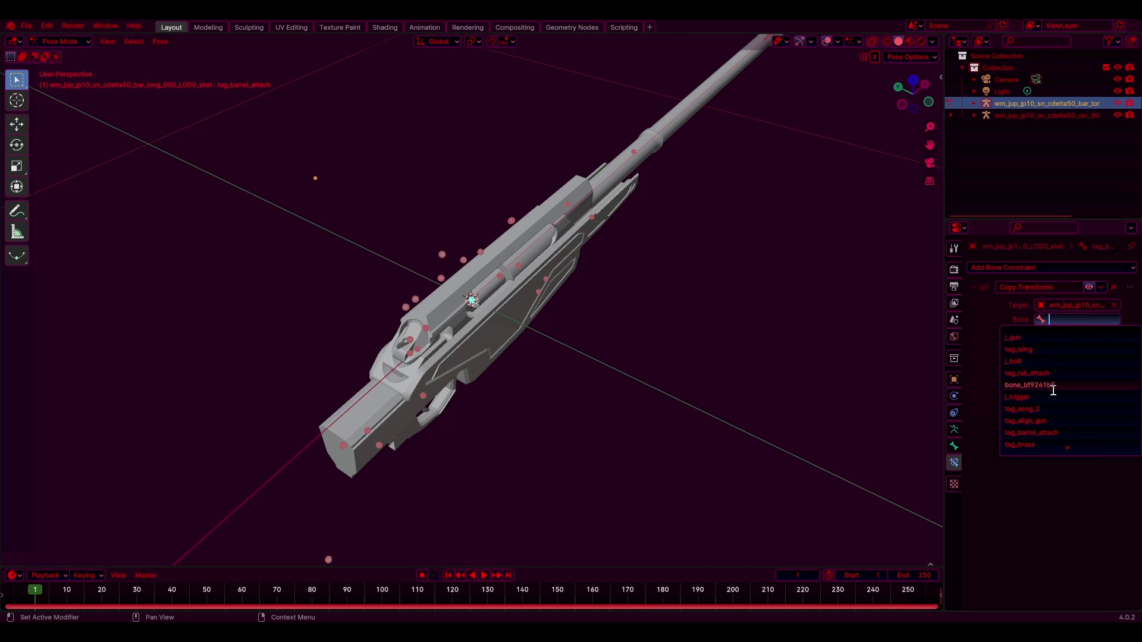
{"action": "type", "text": "ba"}
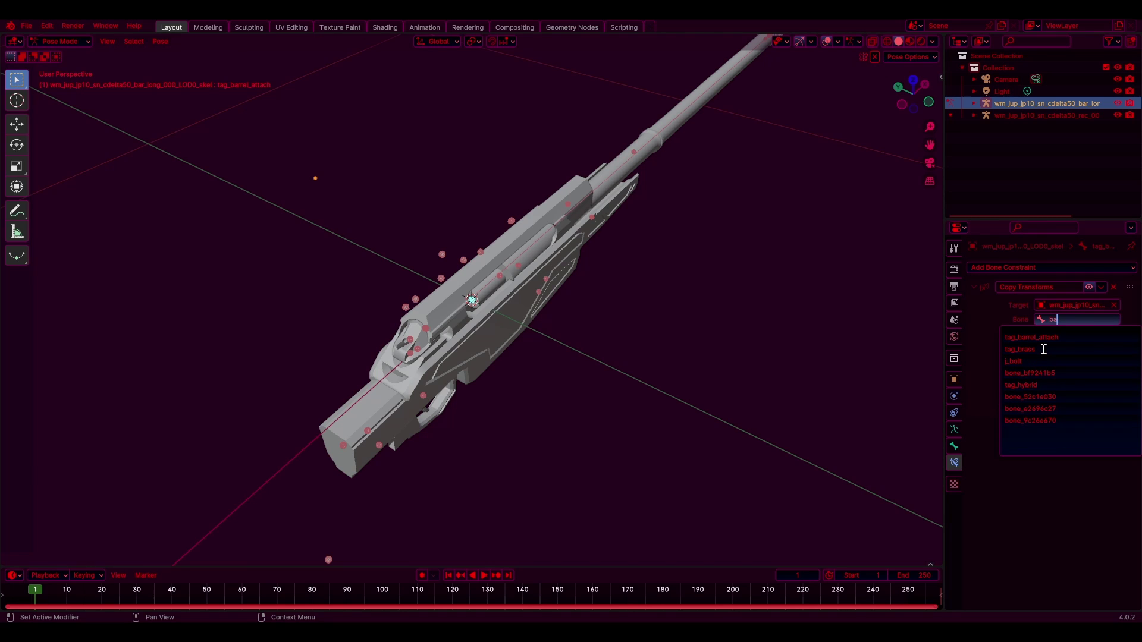
{"action": "type", "text": "r"}
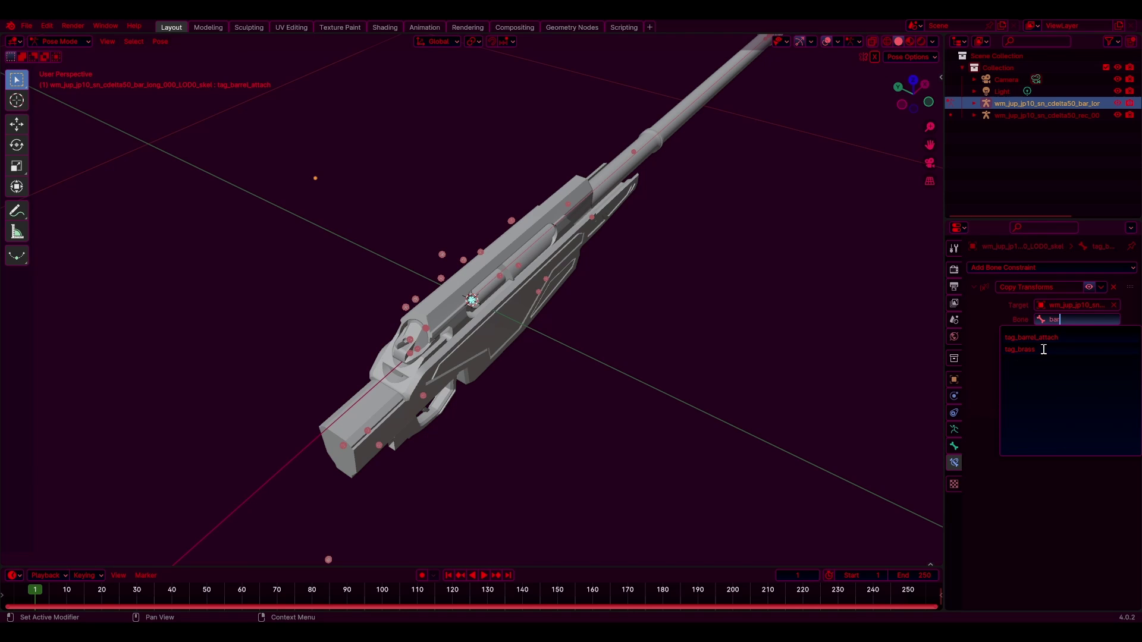
{"action": "left_click", "coordinate": [1077, 337]}
{"action": "middle_click_drag", "start_coordinate": [893, 309], "coordinate": [167, 40]}
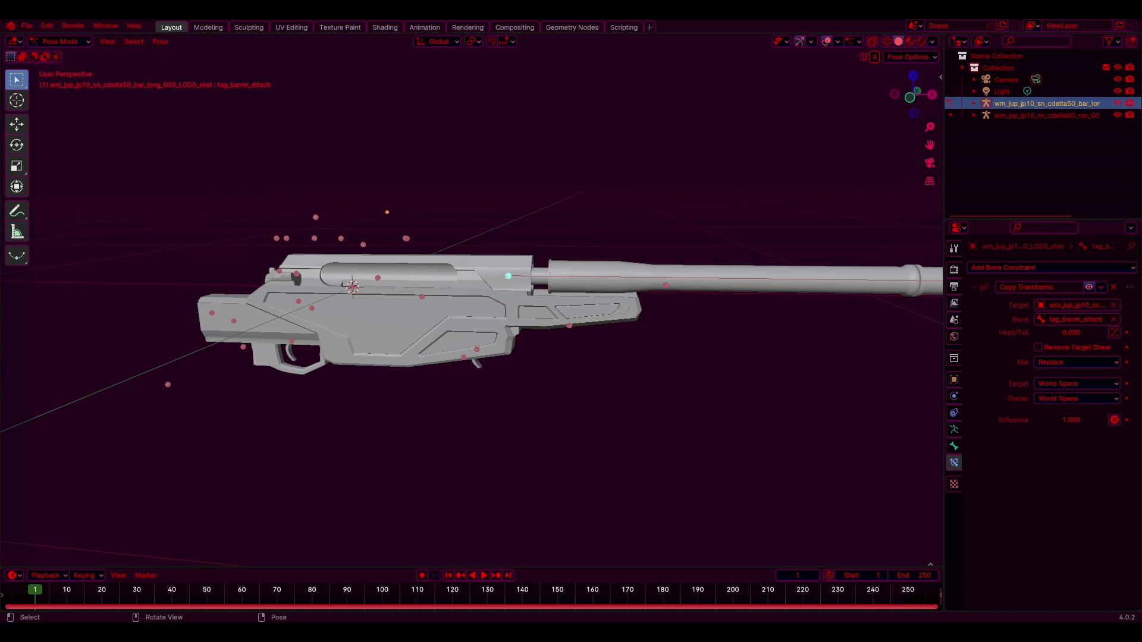
Step: Compare the assembled barrel and receiver with the XRK Stalker reference picture and close the picture
{"action": "left_click_drag", "start_coordinate": [0, 72], "coordinate": [705, 352]}
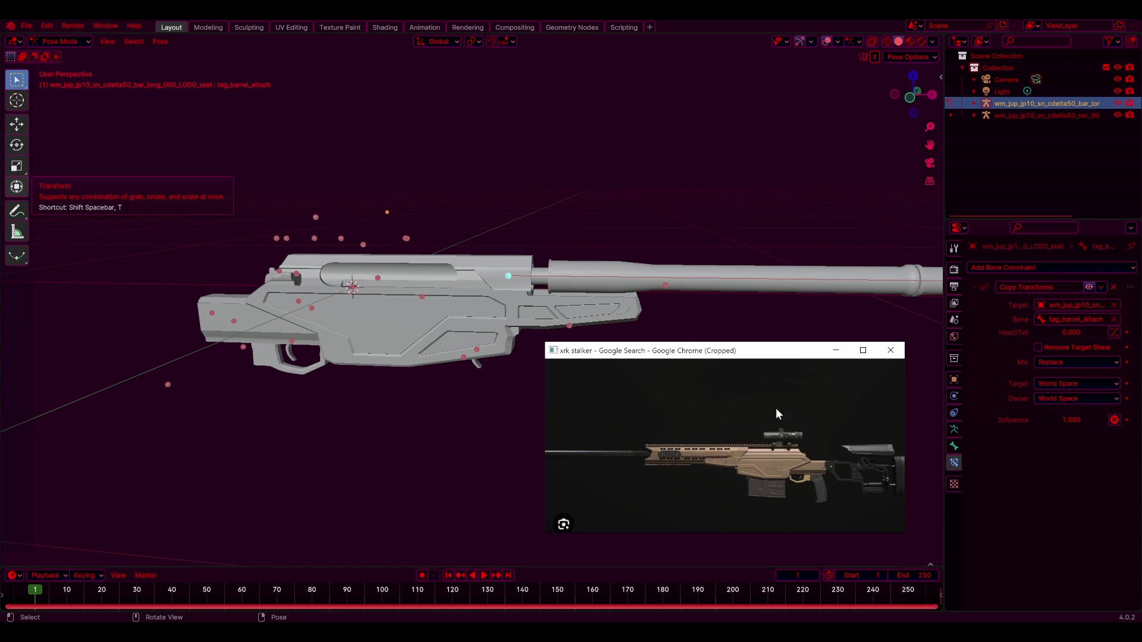
{"action": "left_click", "coordinate": [902, 350]}
{"action": "middle_click_drag", "start_coordinate": [652, 384], "coordinate": [507, 251]}
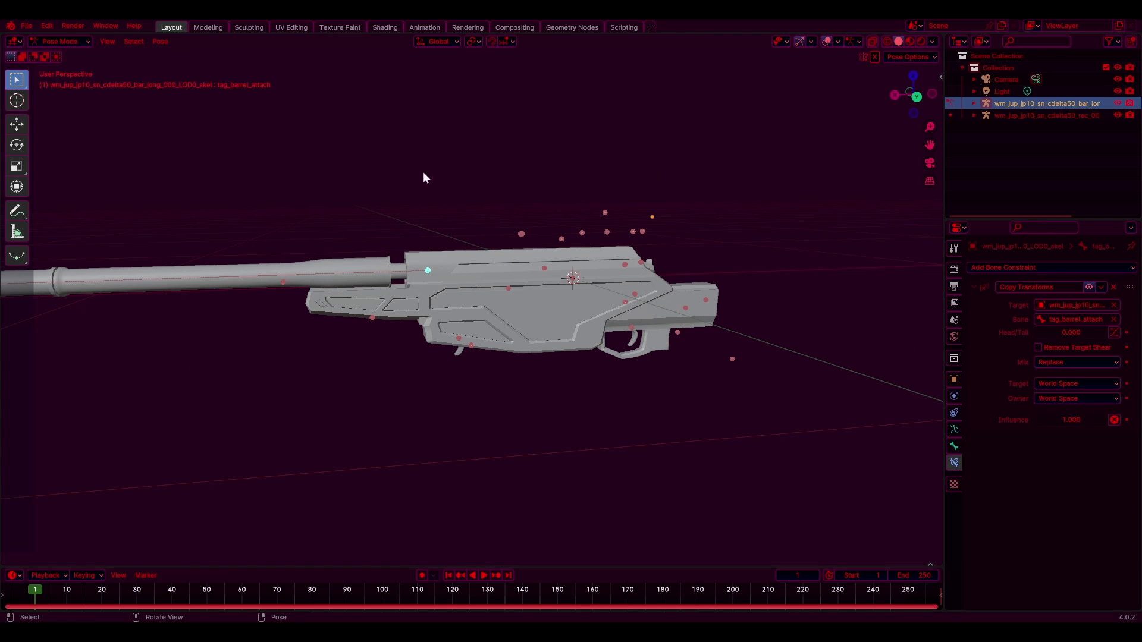
Step: Start another SEModel import, return to the xmodels folder and filter it by "stock"
{"action": "left_click", "coordinate": [28, 27]}
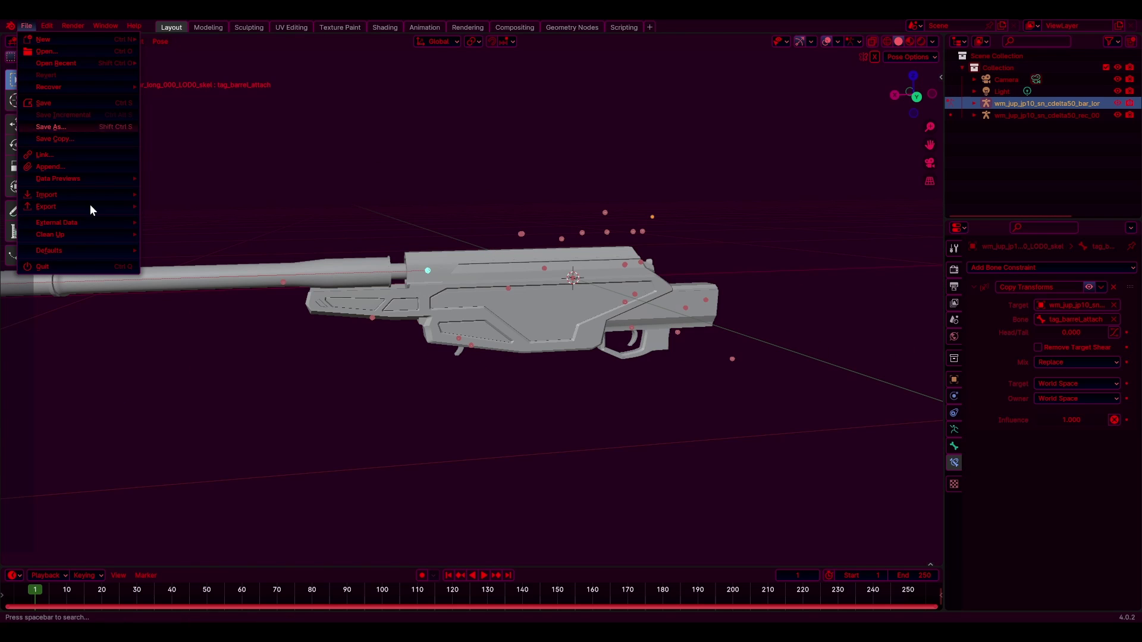
{"action": "mouse_move", "coordinate": [80, 194]}
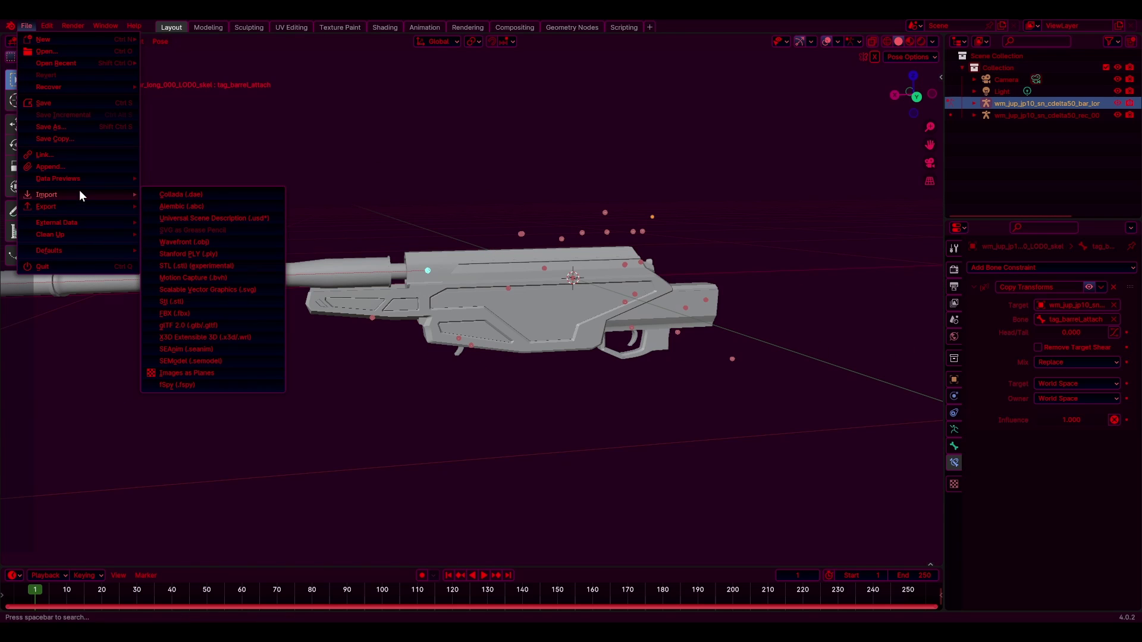
{"action": "left_click", "coordinate": [214, 361]}
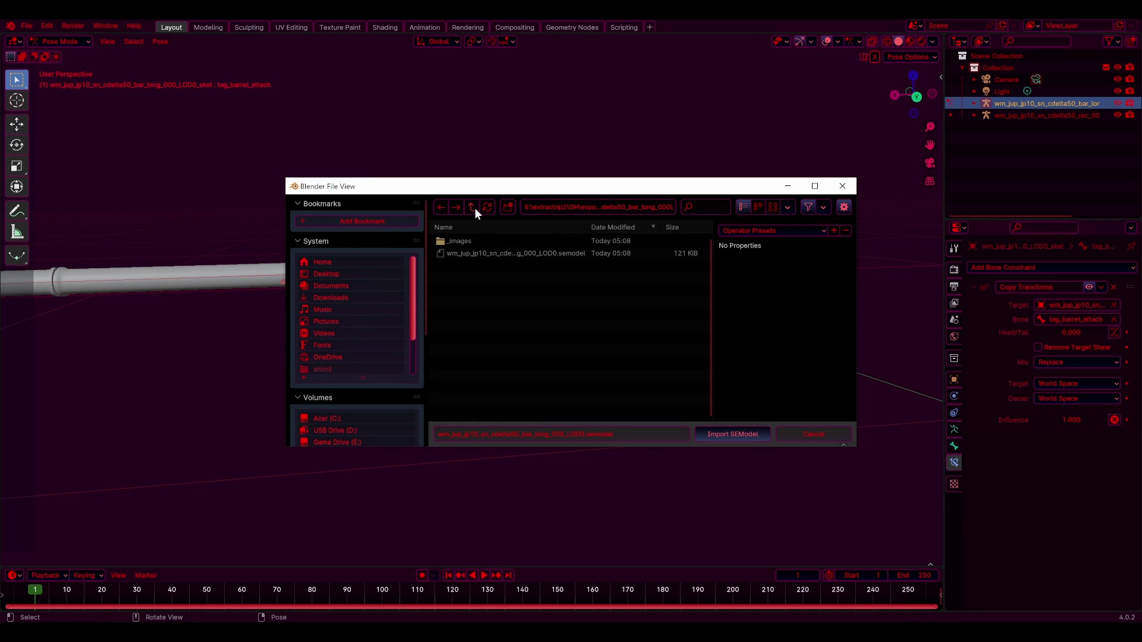
{"action": "left_click", "coordinate": [472, 208]}
{"action": "left_click", "coordinate": [709, 207]}
{"action": "type", "text": "stock"}
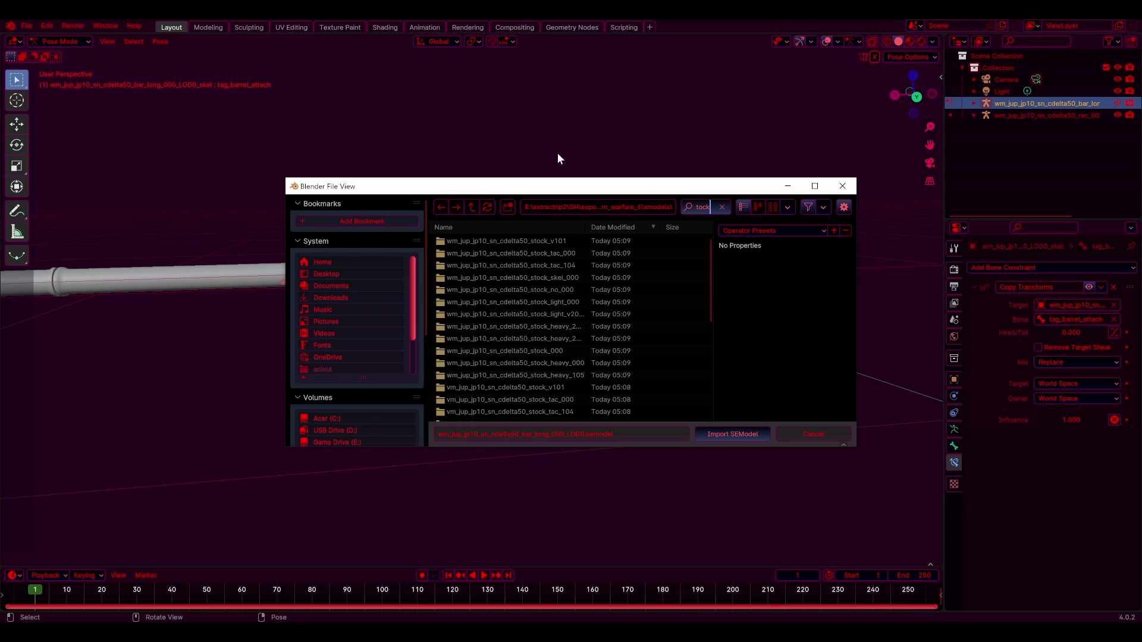
Step: Import the LOD0 semodel of the tactical stock from the wm_jup_jp10_sn_cdelta50_stock_tac_000 folder
{"action": "left_click", "coordinate": [590, 255]}
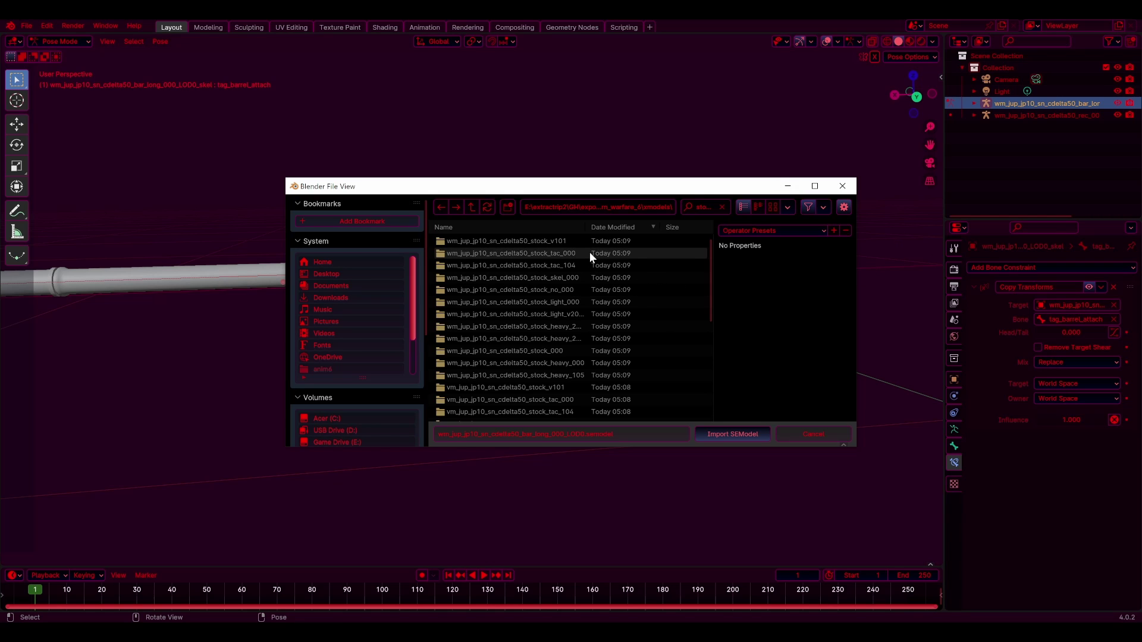
{"action": "double_click", "coordinate": [591, 253]}
{"action": "left_click", "coordinate": [589, 253]}
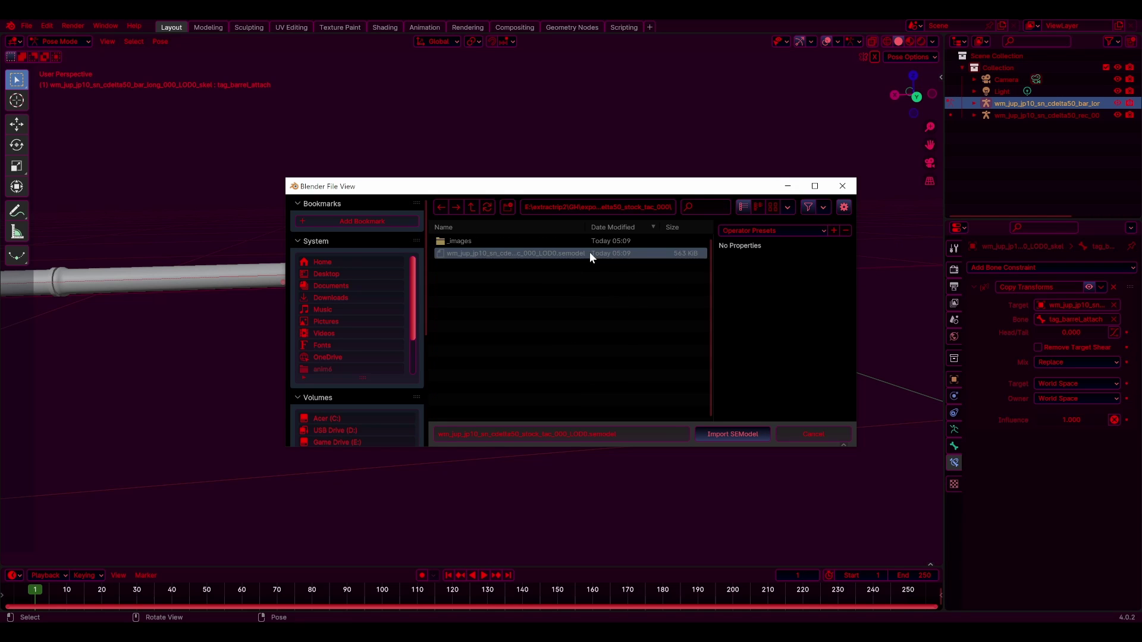
{"action": "left_click", "coordinate": [730, 434]}
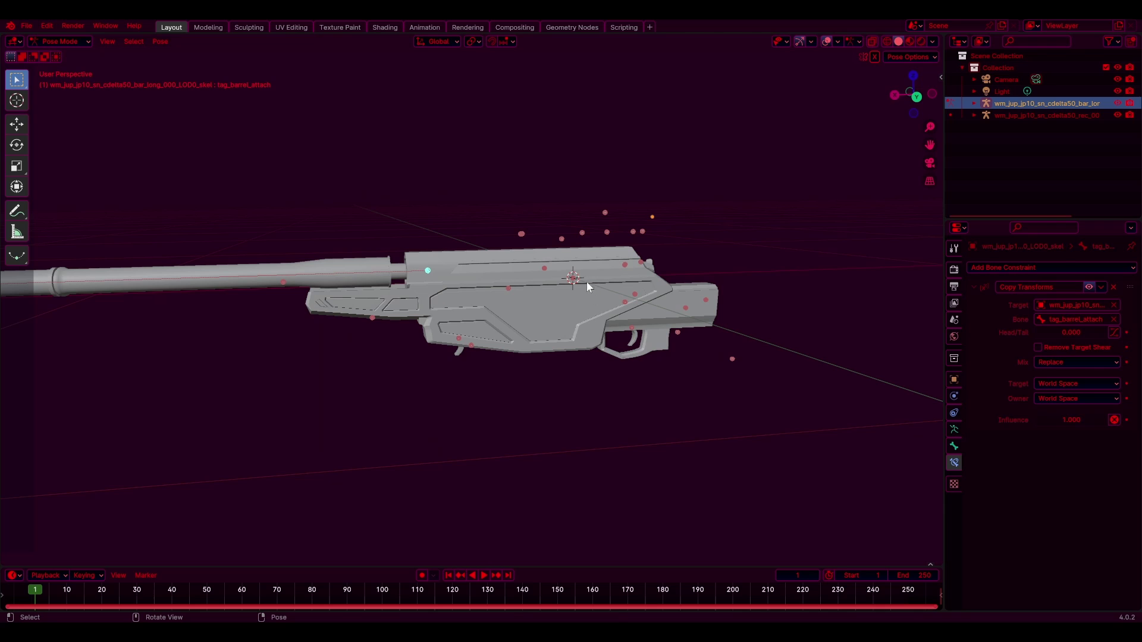
Step: Select the tactical stock's armature at the scene origin, where the armatures overlap
{"action": "scroll", "coordinate": [634, 302], "scroll_direction": "down", "scroll_amount": 4}
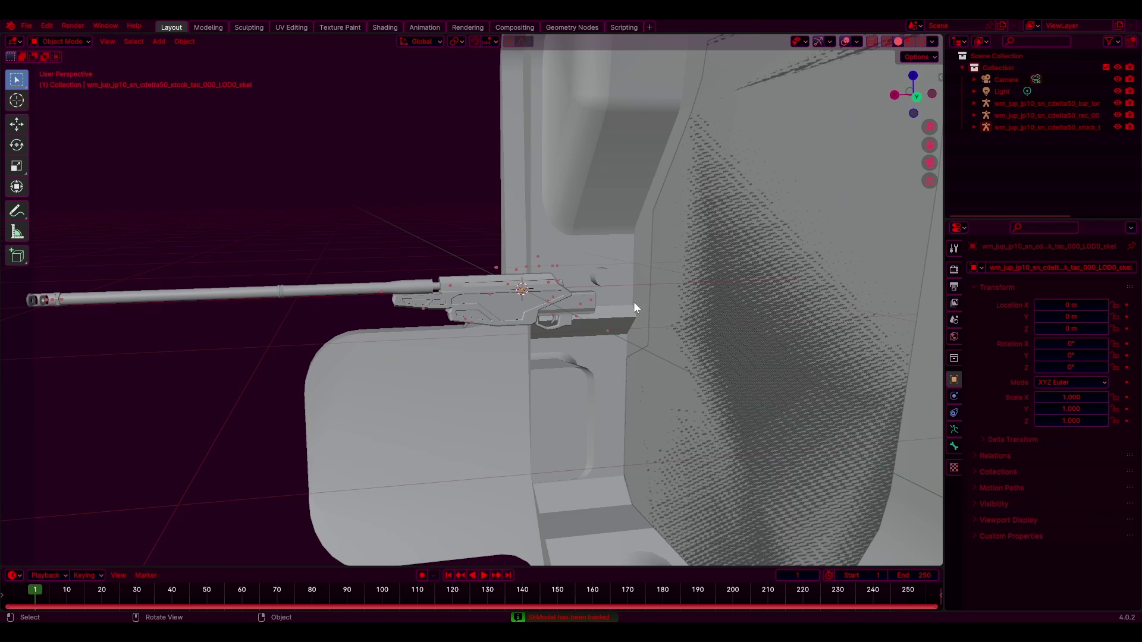
{"action": "key", "text": "period"}
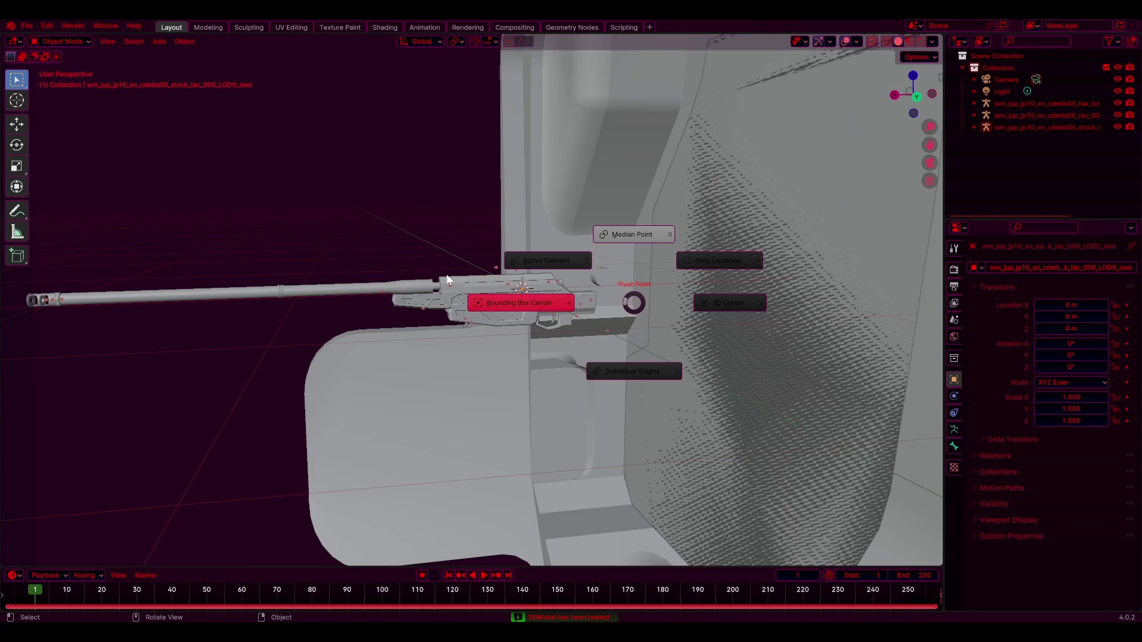
{"action": "left_click", "coordinate": [629, 299]}
{"action": "scroll", "coordinate": [595, 301], "scroll_direction": "up", "scroll_amount": 6}
{"action": "scroll", "coordinate": [626, 309], "scroll_direction": "up", "scroll_amount": 8}
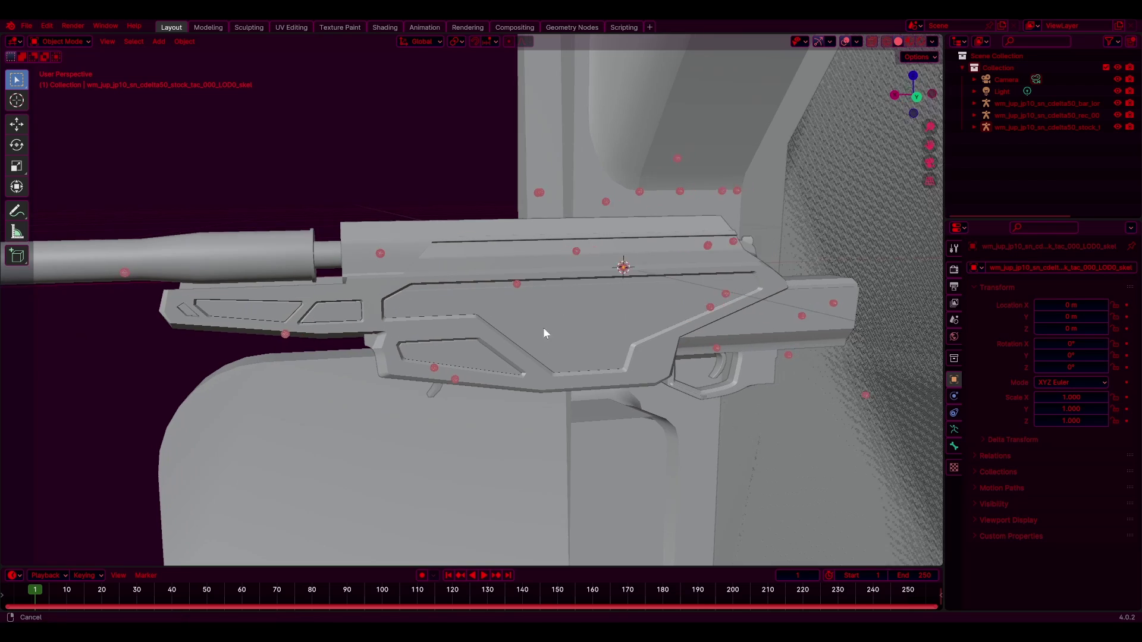
{"action": "scroll", "coordinate": [551, 368], "scroll_direction": "up", "scroll_amount": 8}
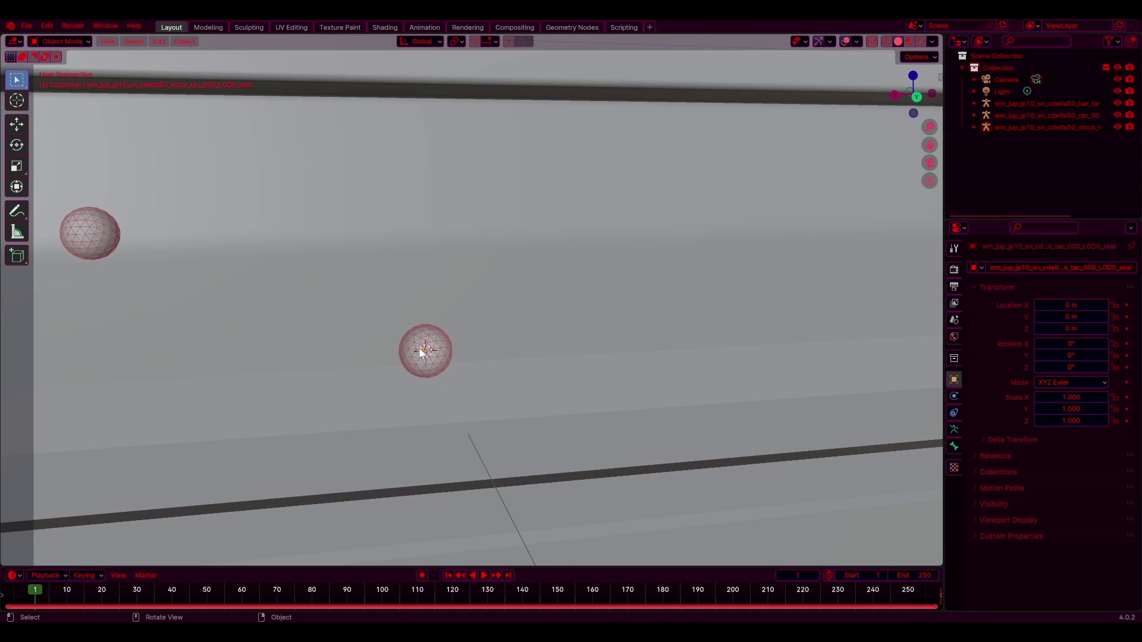
{"action": "left_click", "coordinate": [426, 354]}
{"action": "left_click", "coordinate": [426, 354]}
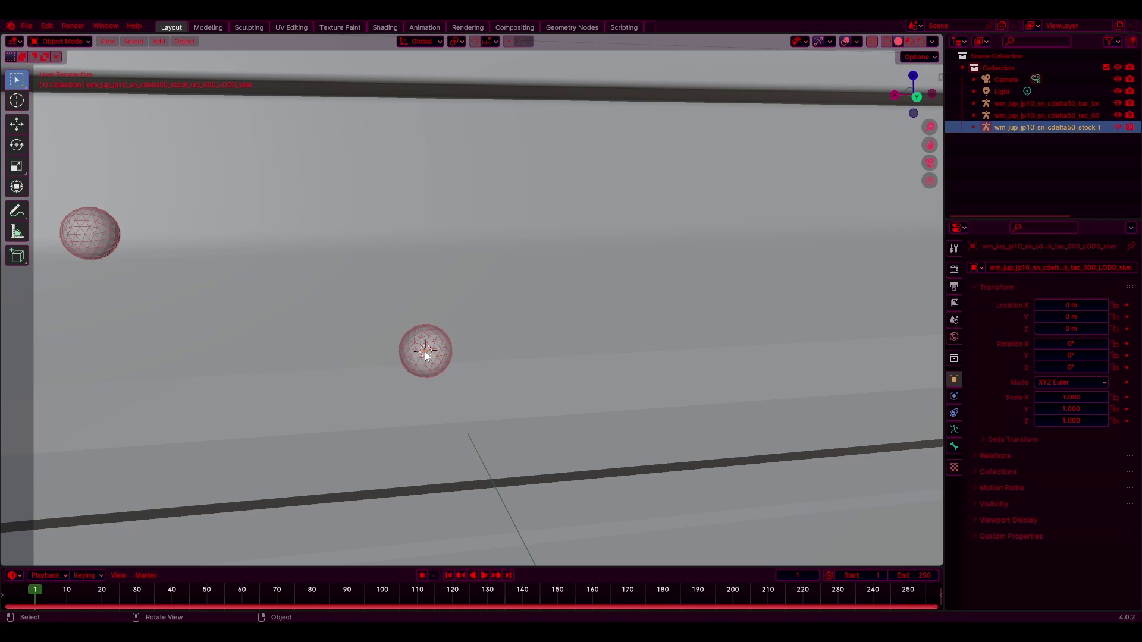
{"action": "key", "text": "g"}
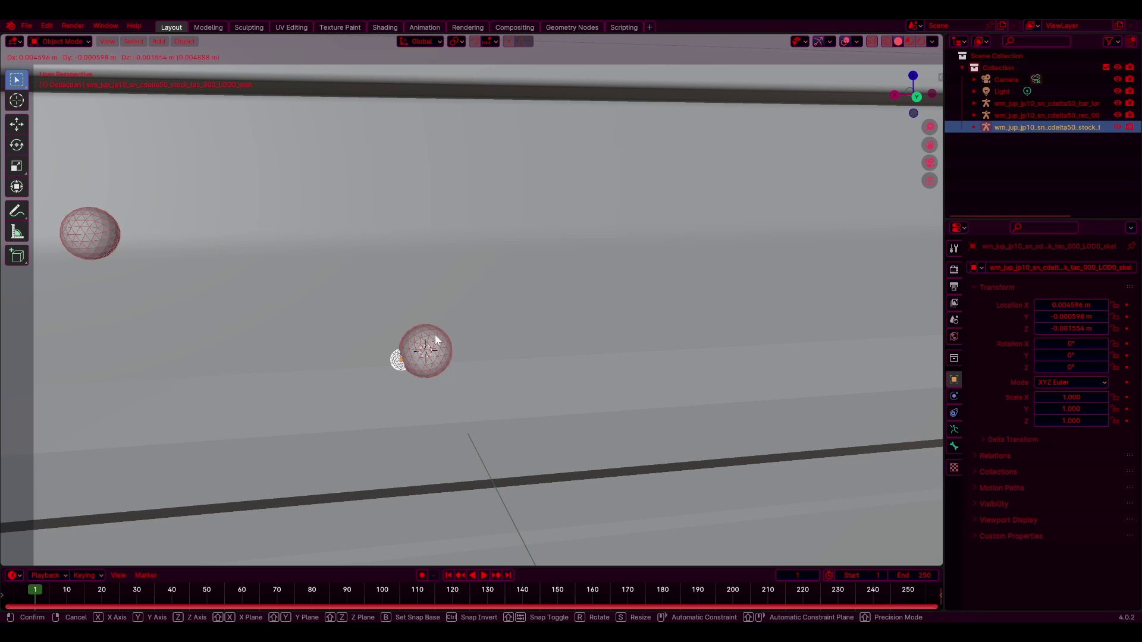
{"action": "right_click", "coordinate": [436, 341]}
{"action": "scroll", "coordinate": [442, 329], "scroll_direction": "down", "scroll_amount": 3}
{"action": "scroll", "coordinate": [442, 329], "scroll_direction": "down", "scroll_amount": 5}
{"action": "key", "text": "g"}
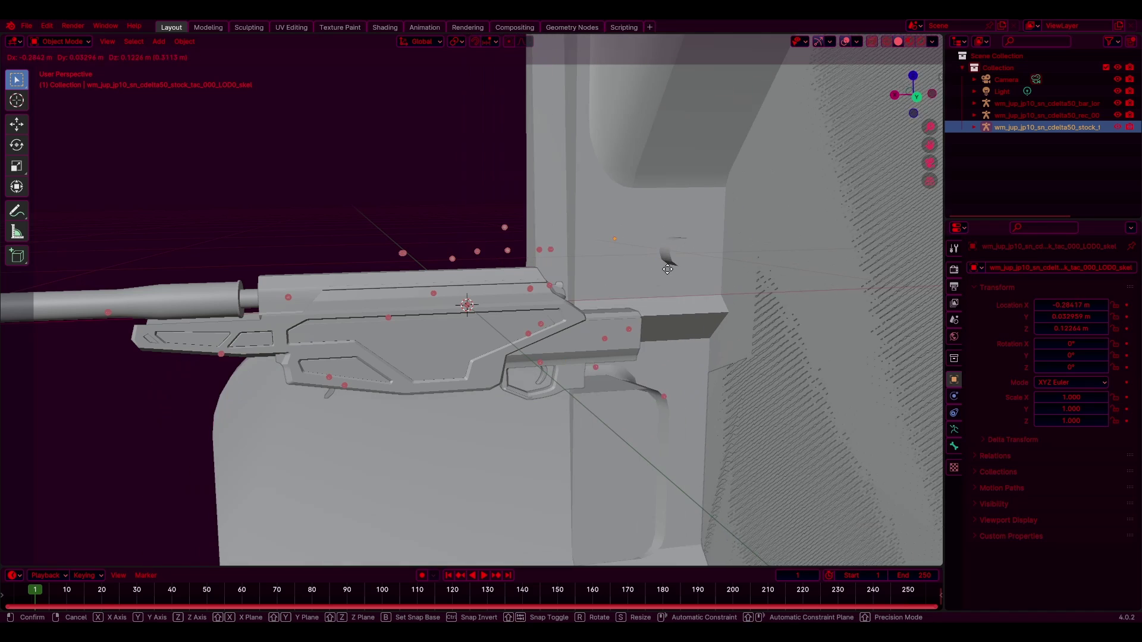
{"action": "right_click", "coordinate": [602, 281]}
{"action": "scroll", "coordinate": [554, 337], "scroll_direction": "down", "scroll_amount": 4}
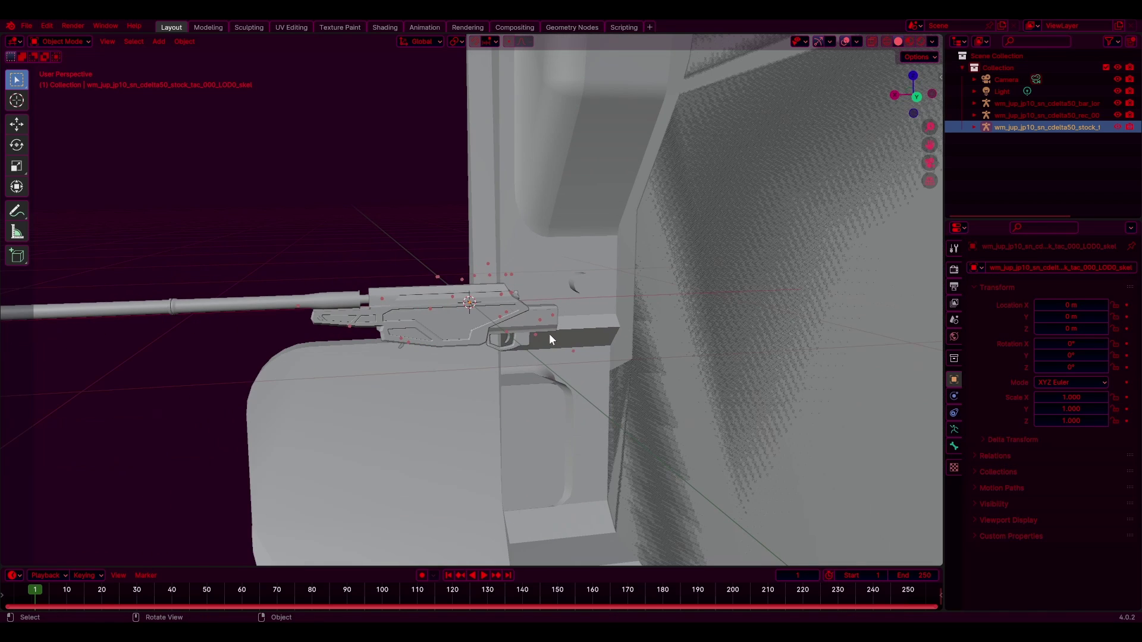
Step: Scale the tactical stock's armature by 0.02 to match the receiver
{"action": "type", "text": "s.0"}
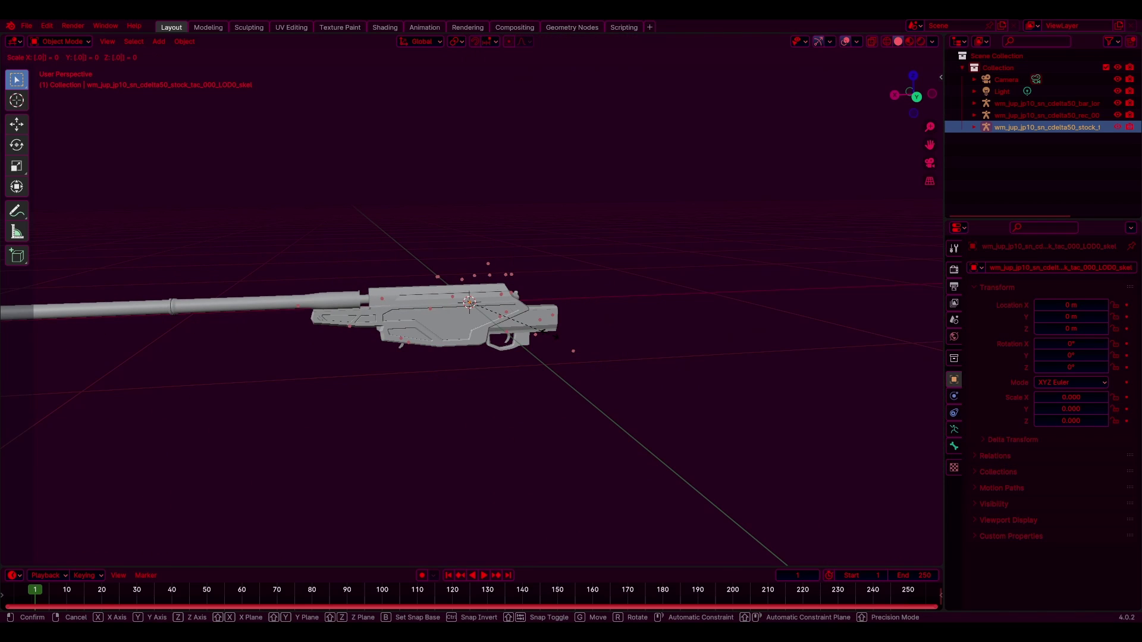
{"action": "type", "text": "2"}
{"action": "key", "text": "Return"}
{"action": "scroll", "coordinate": [549, 333], "scroll_direction": "up", "scroll_amount": 3}
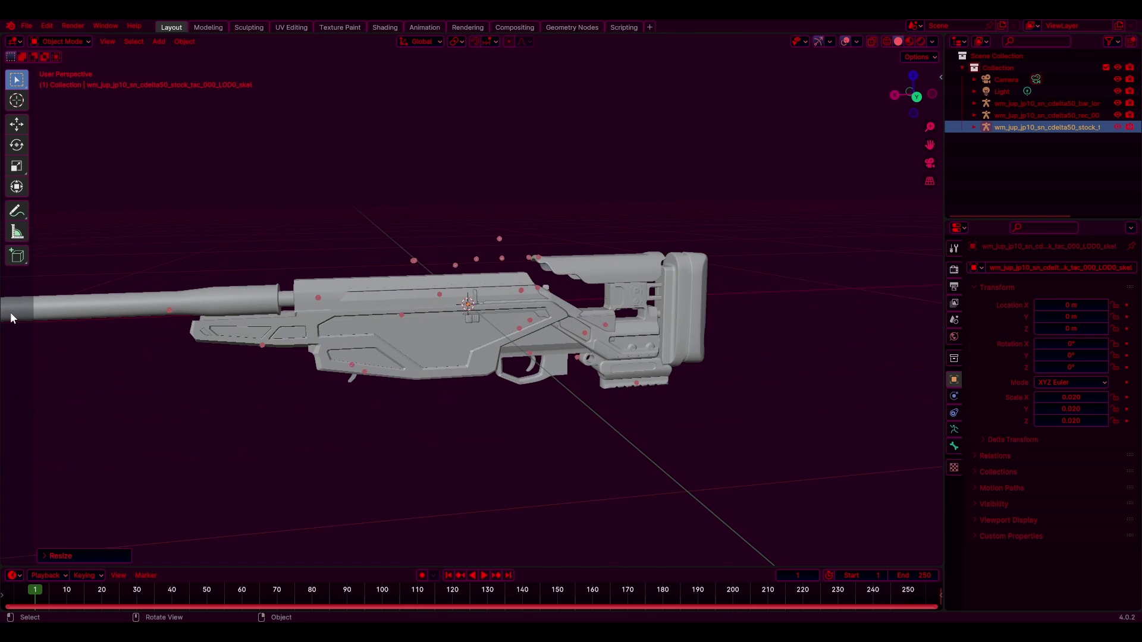
Step: Enter Pose Mode on the tactical stock's armature and select its tag_stock_attach bone at the scene origin
{"action": "left_click", "coordinate": [66, 41]}
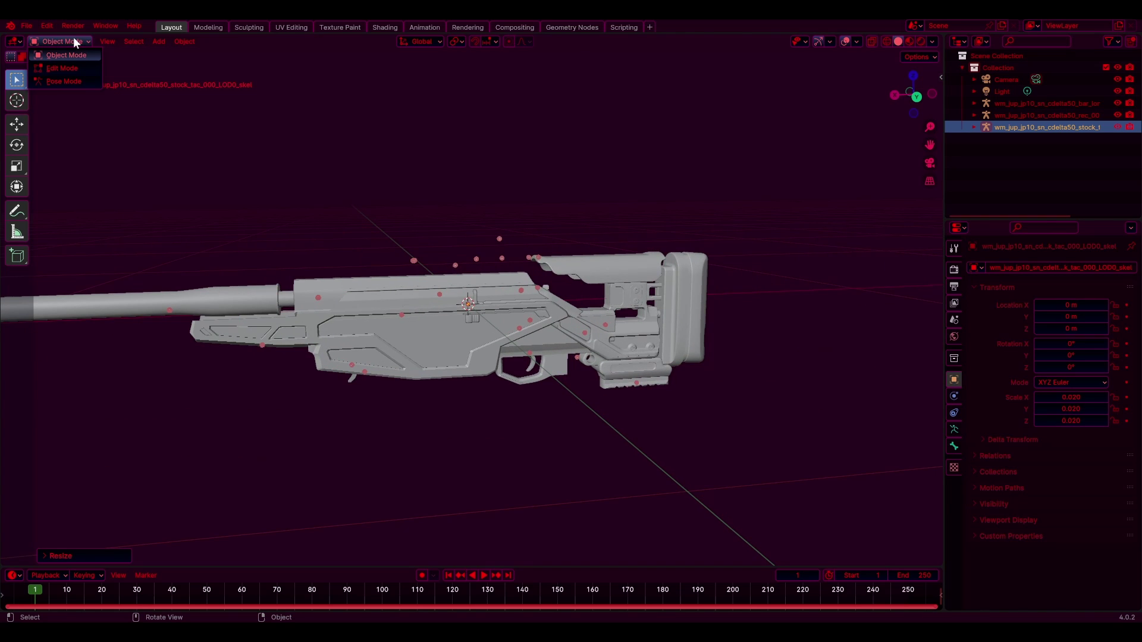
{"action": "left_click", "coordinate": [64, 81]}
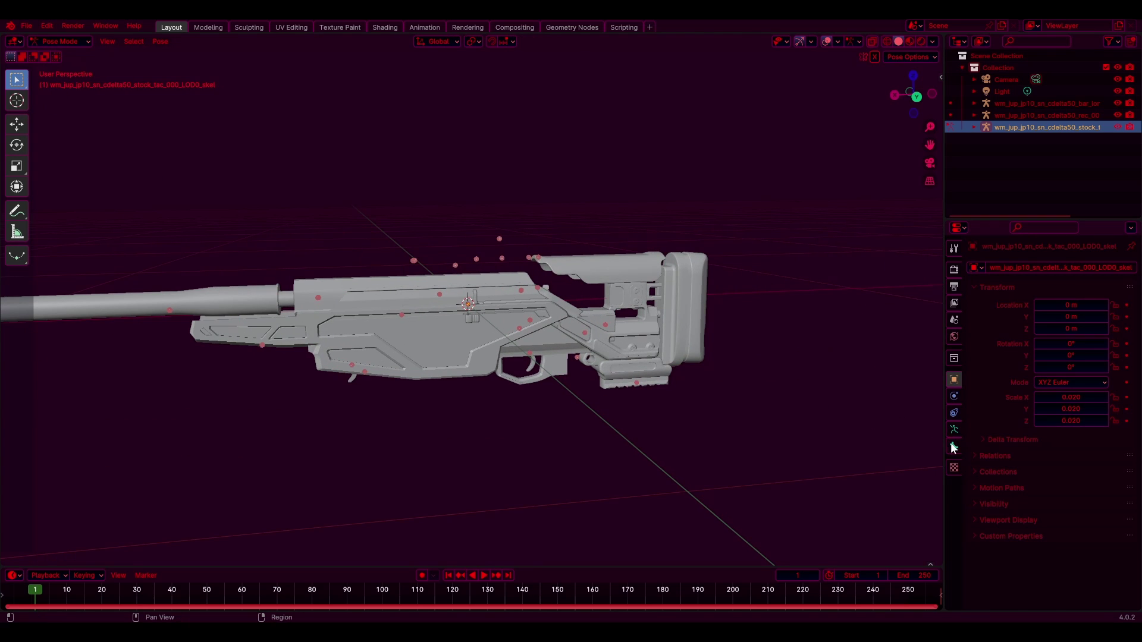
{"action": "left_click", "coordinate": [954, 411]}
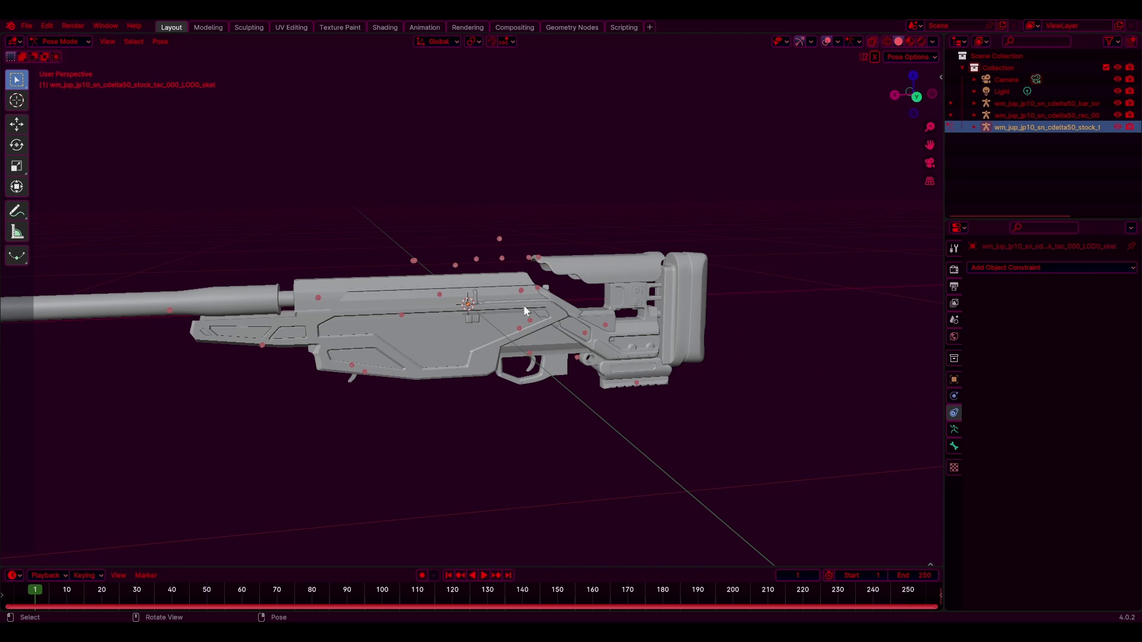
{"action": "scroll", "coordinate": [466, 331], "scroll_direction": "up", "scroll_amount": 10}
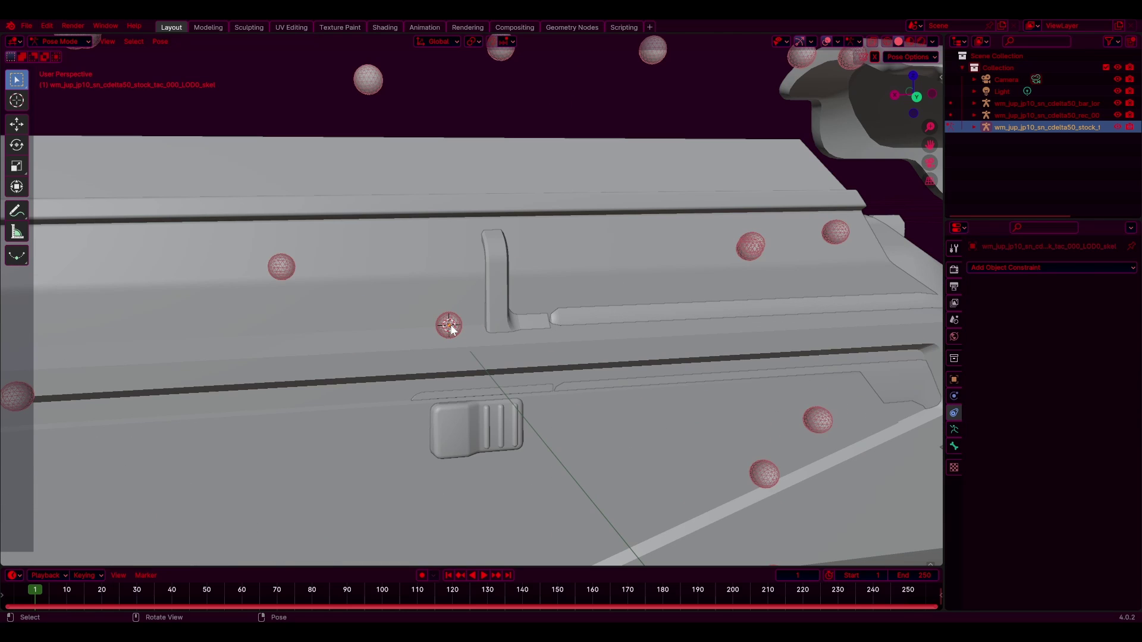
{"action": "left_click", "coordinate": [449, 329]}
{"action": "key", "text": "r"}
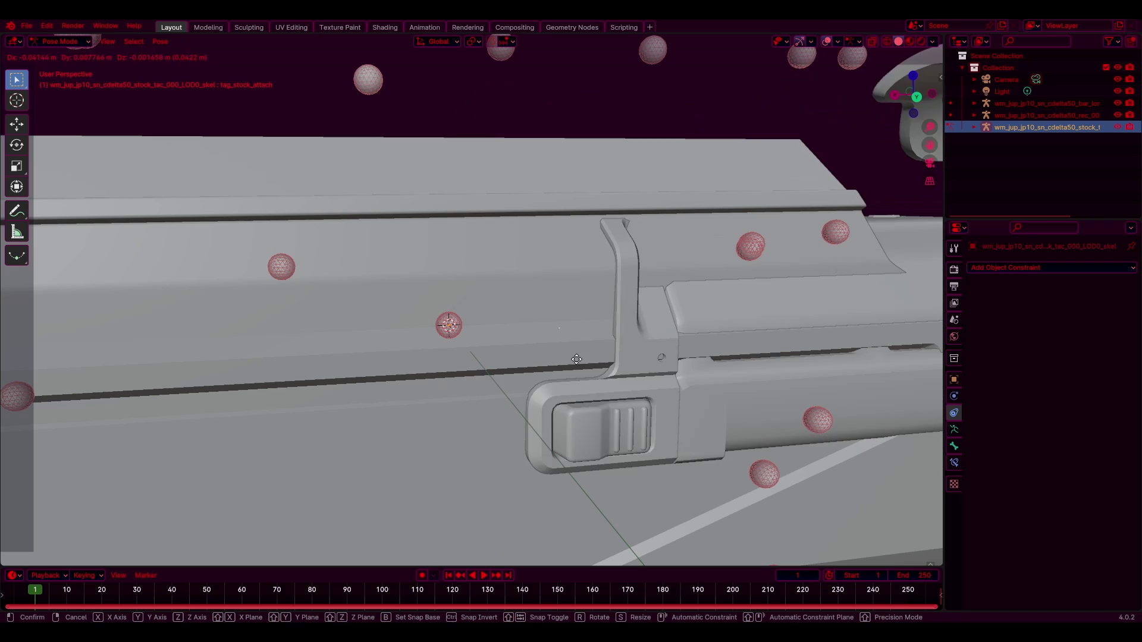
{"action": "key", "text": "Escape"}
Step: Add a Copy Transforms bone constraint targeting the rec_000 LOD0 skeleton's tag_stock_attach bone, and return to Object Mode
{"action": "left_click", "coordinate": [954, 463]}
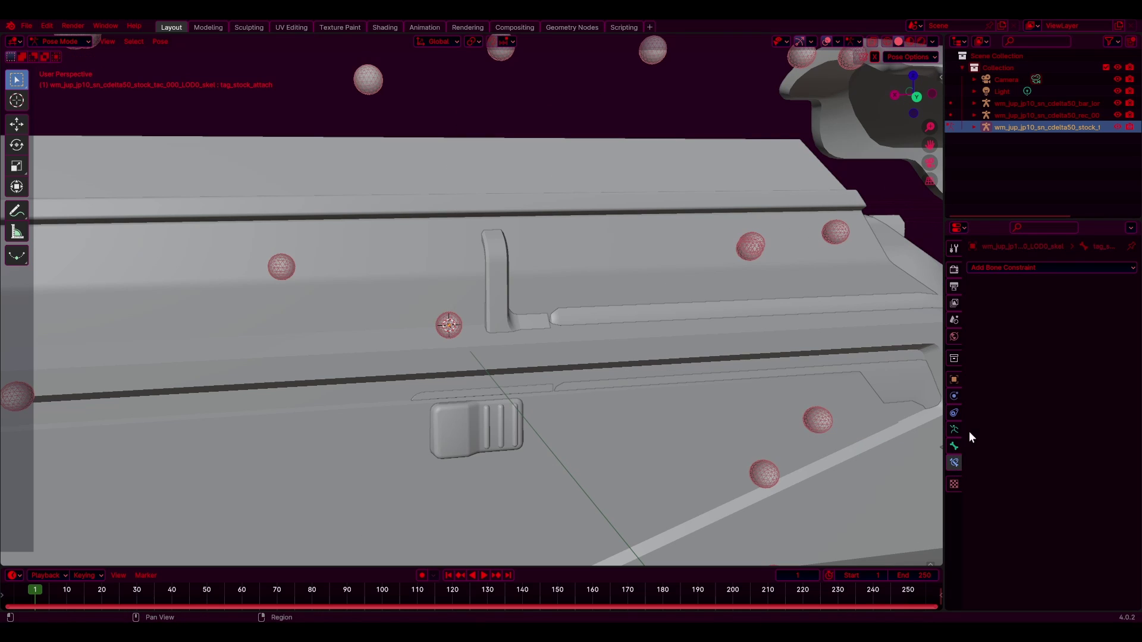
{"action": "left_click", "coordinate": [1017, 268]}
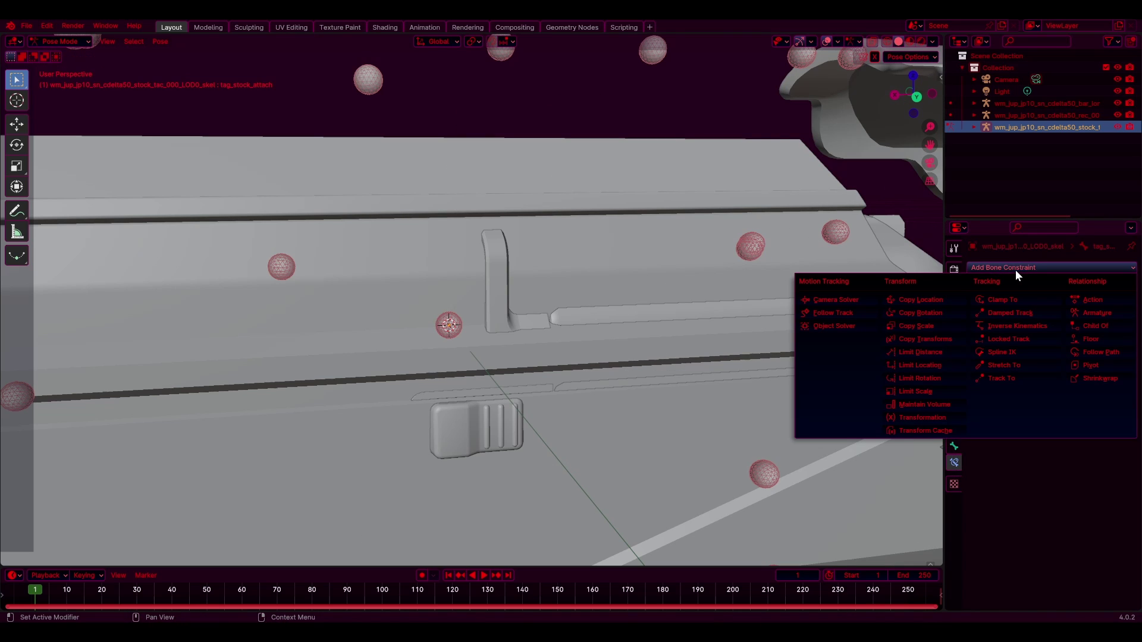
{"action": "left_click", "coordinate": [926, 339]}
{"action": "left_click", "coordinate": [1096, 307]}
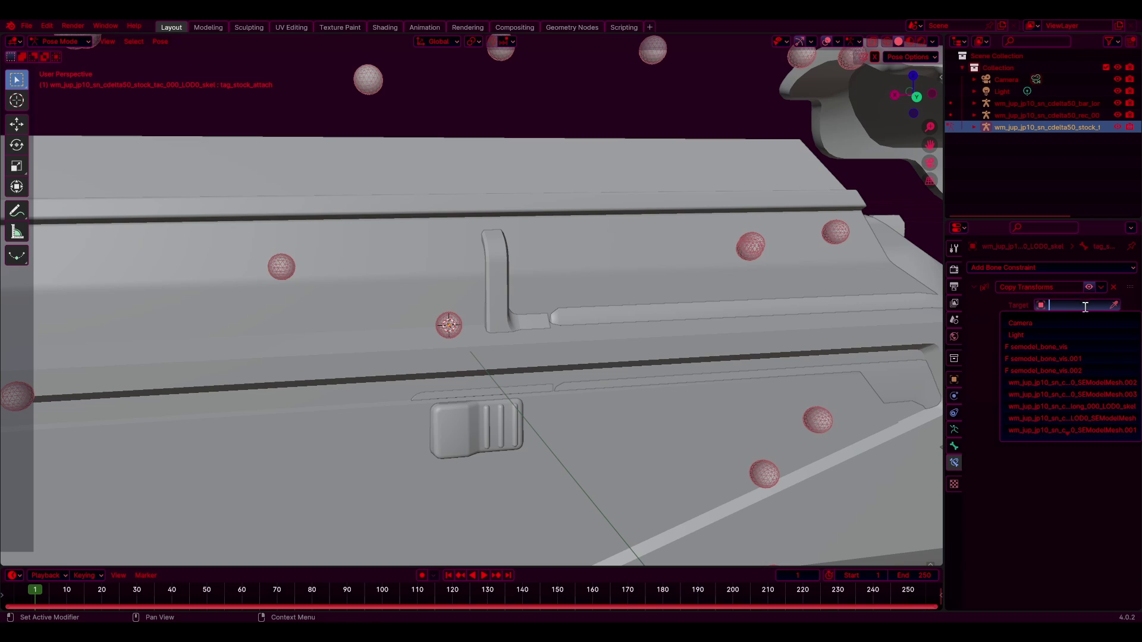
{"action": "type", "text": "rec_000"}
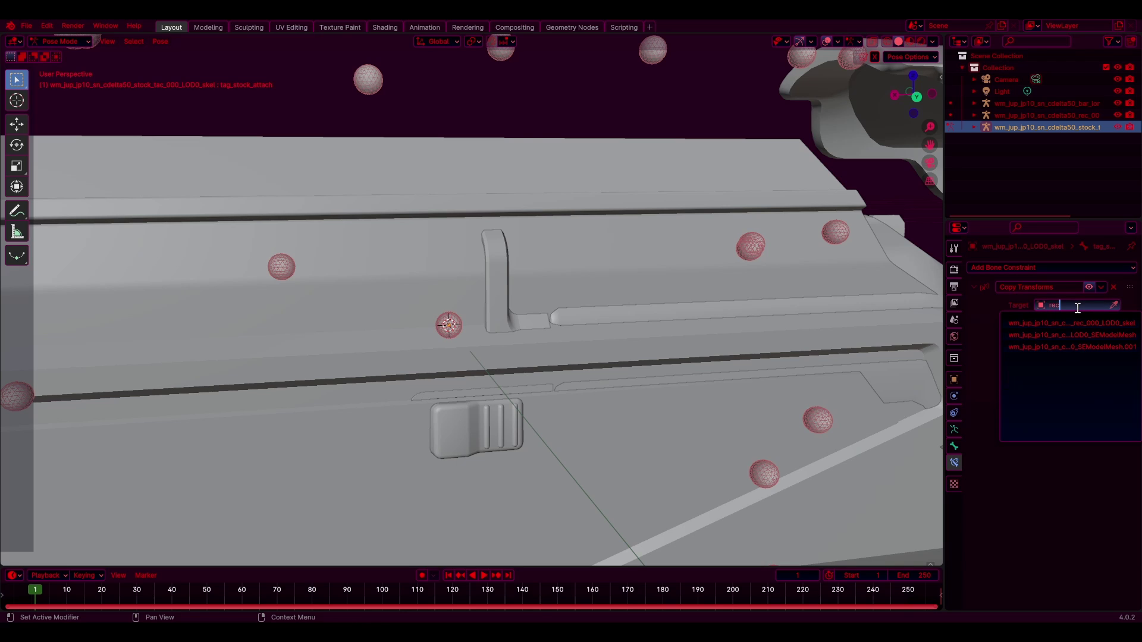
{"action": "left_click", "coordinate": [1106, 323]}
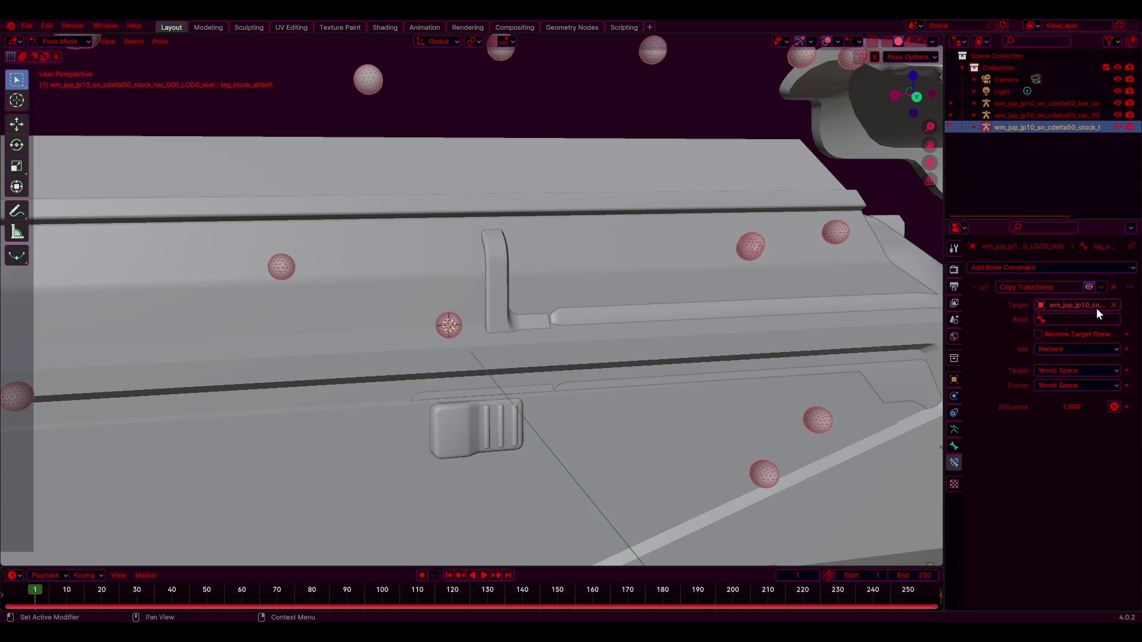
{"action": "left_click", "coordinate": [1080, 320]}
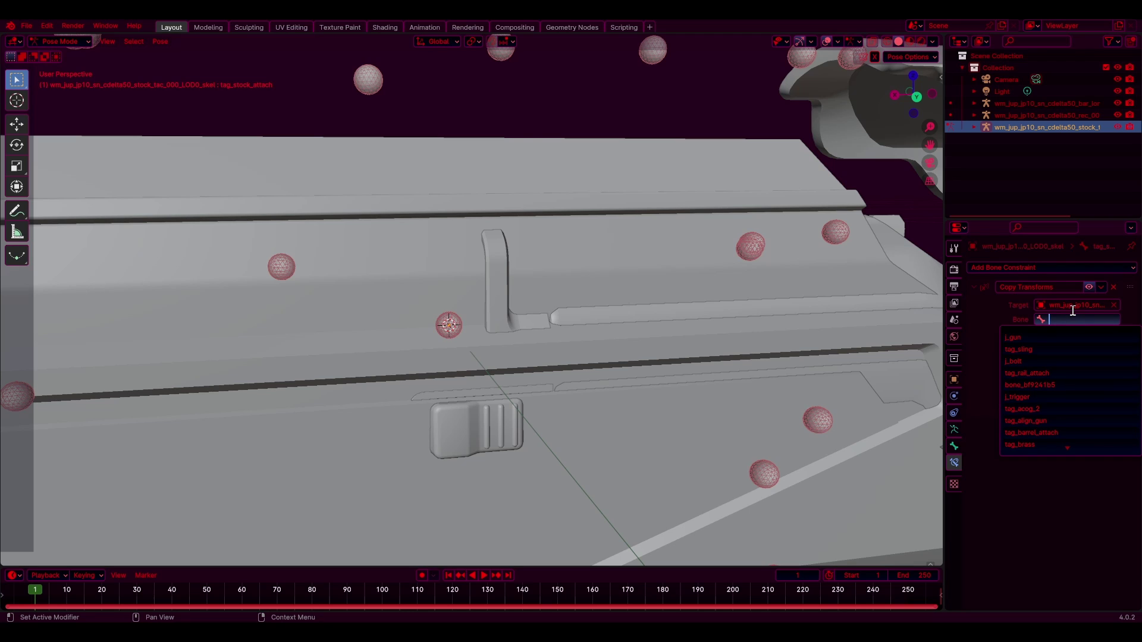
{"action": "type", "text": "stock"}
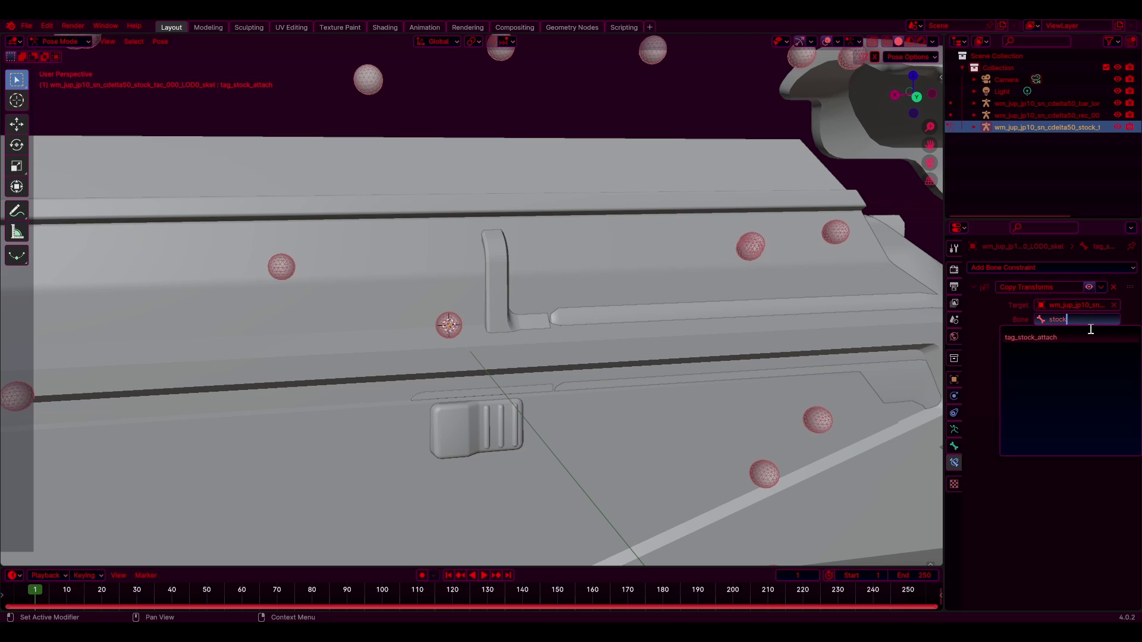
{"action": "left_click", "coordinate": [1030, 337]}
{"action": "middle_click_drag", "start_coordinate": [823, 312], "coordinate": [661, 348]}
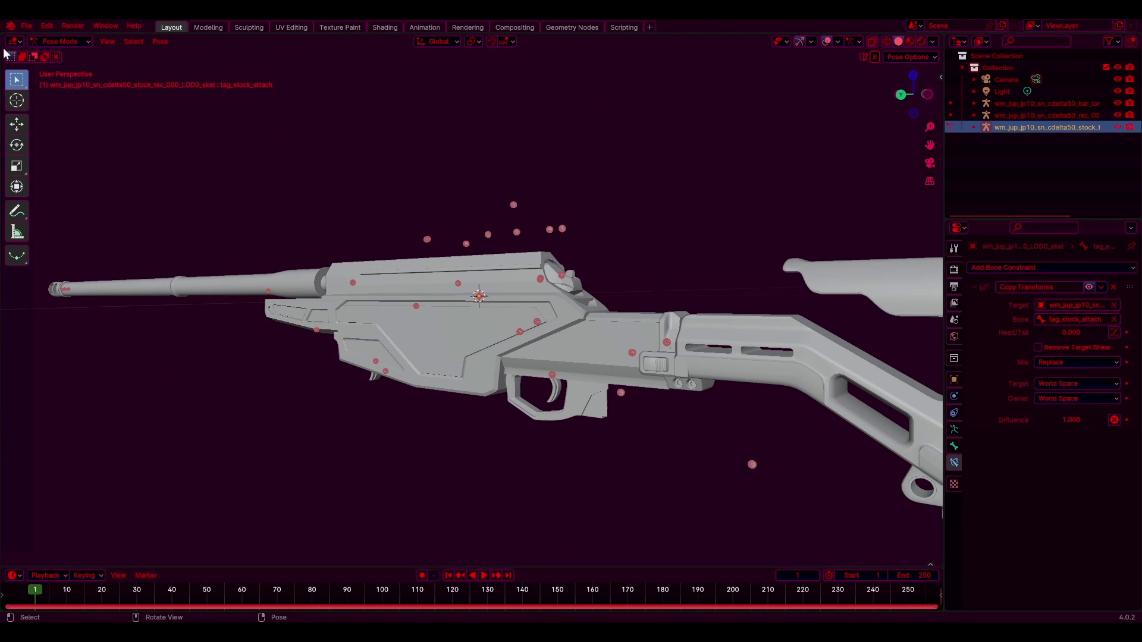
{"action": "left_click", "coordinate": [62, 41]}
{"action": "left_click", "coordinate": [66, 55]}
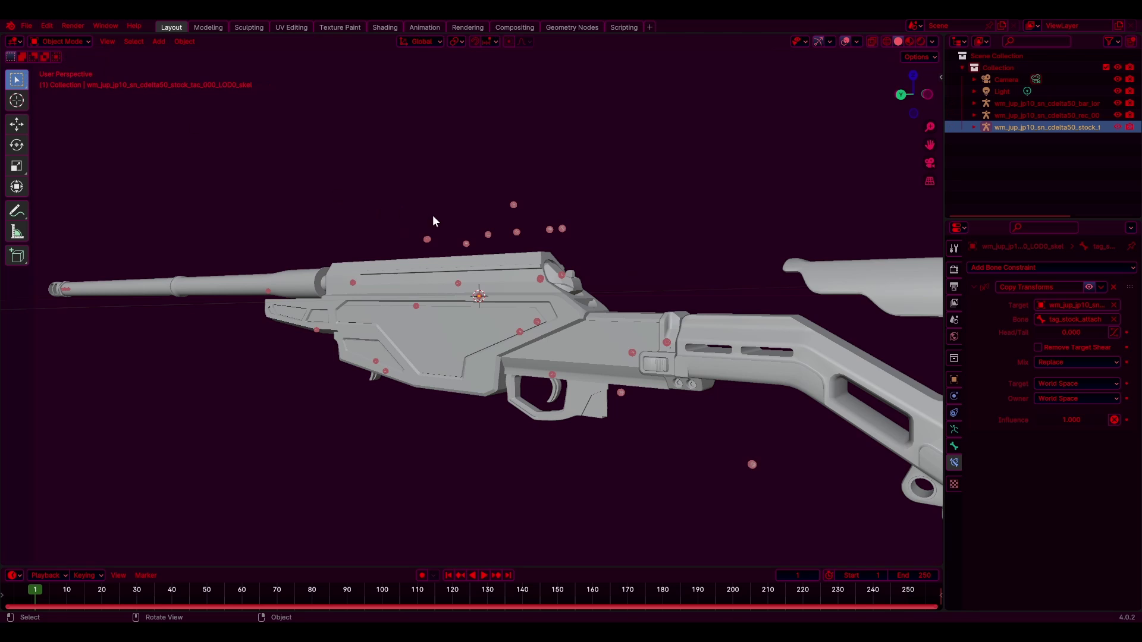
Step: Try scaling and rotating the receiver's armature to test whether the attached barrel and stock follow it
{"action": "left_click", "coordinate": [489, 234]}
{"action": "middle_click_drag", "start_coordinate": [505, 323], "coordinate": [564, 376]}
{"action": "scroll", "coordinate": [564, 376], "scroll_direction": "down", "scroll_amount": 3}
{"action": "key", "text": "s"}
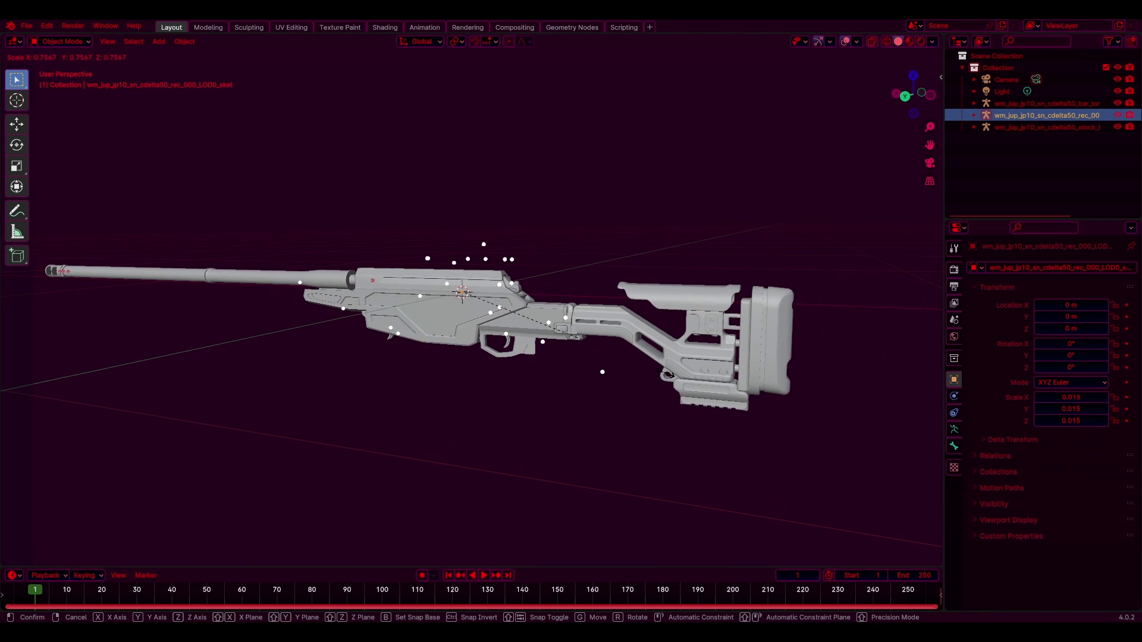
{"action": "left_click", "coordinate": [694, 411]}
{"action": "key", "text": "r"}
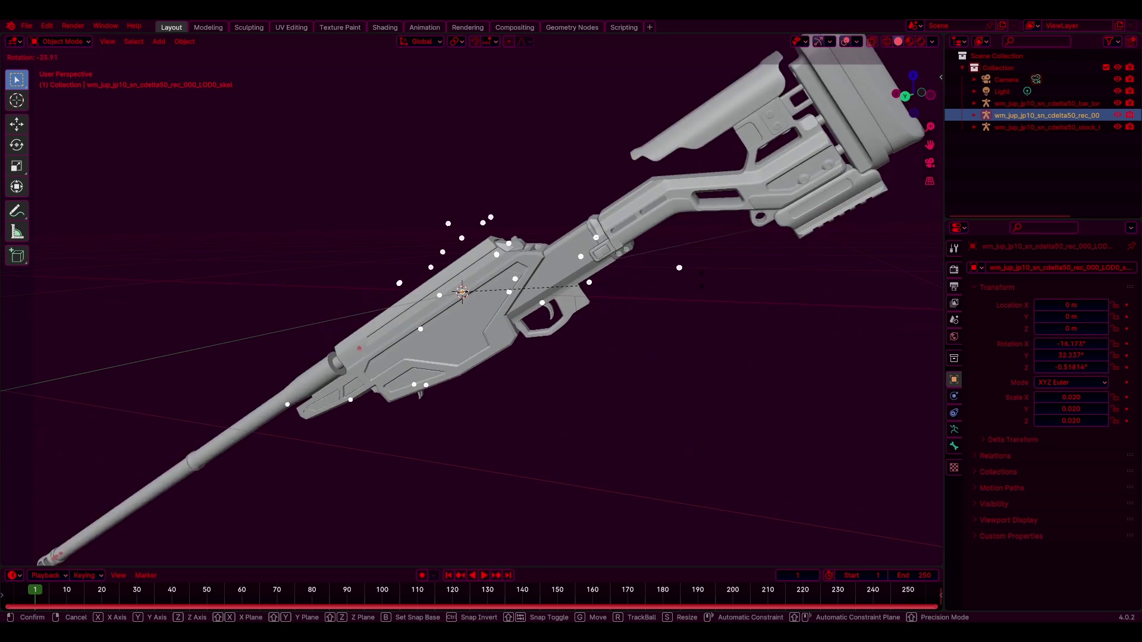
{"action": "right_click", "coordinate": [631, 428]}
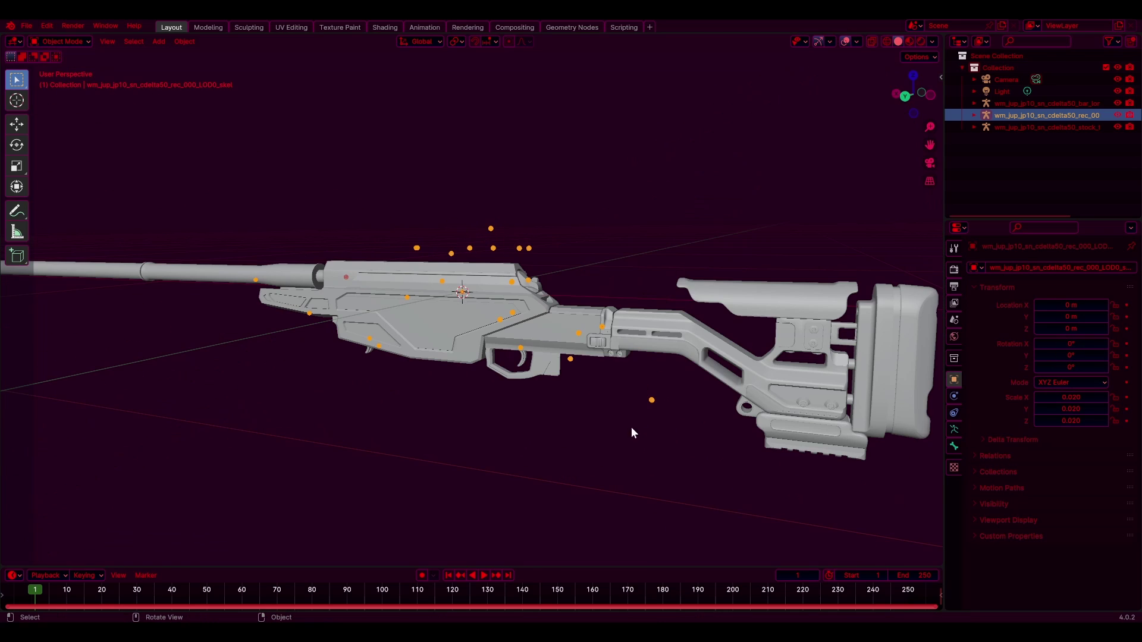
{"action": "middle_click_drag", "start_coordinate": [731, 284], "coordinate": [585, 321]}
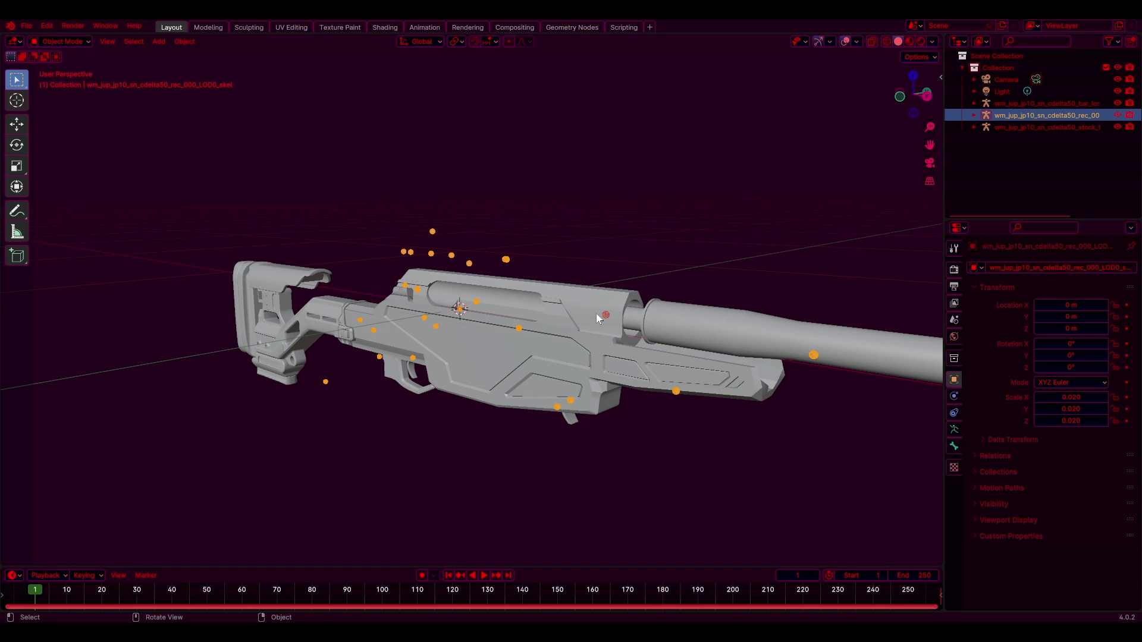
{"action": "middle_click_drag", "start_coordinate": [598, 318], "coordinate": [554, 429]}
{"action": "scroll", "coordinate": [547, 426], "scroll_direction": "up", "scroll_amount": 3}
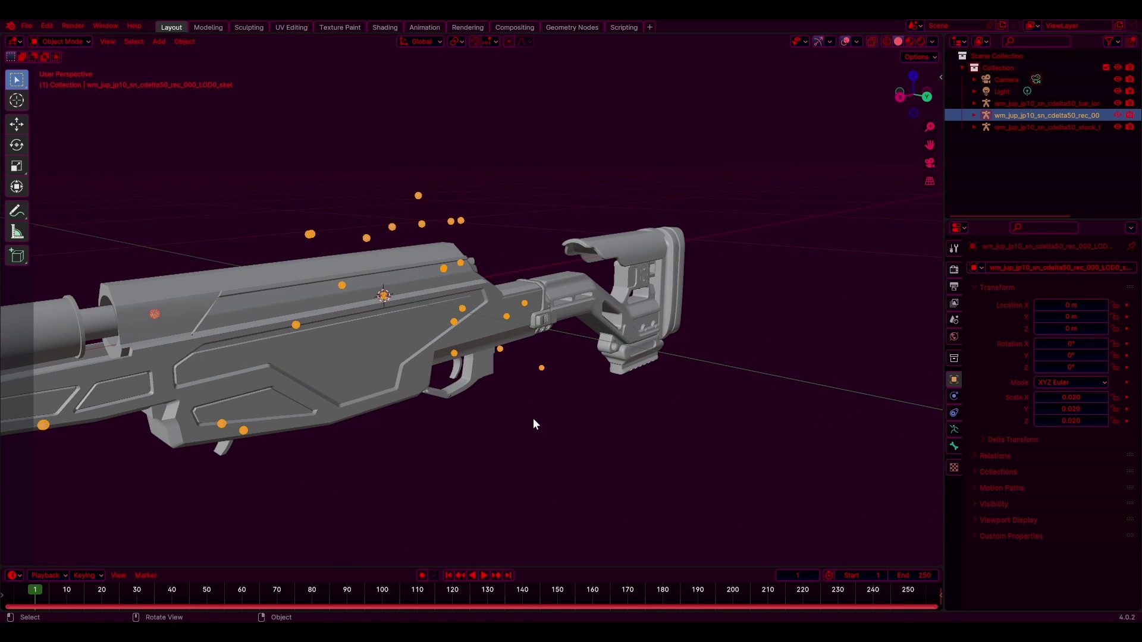
{"action": "middle_click_drag", "start_coordinate": [523, 388], "coordinate": [605, 398]}
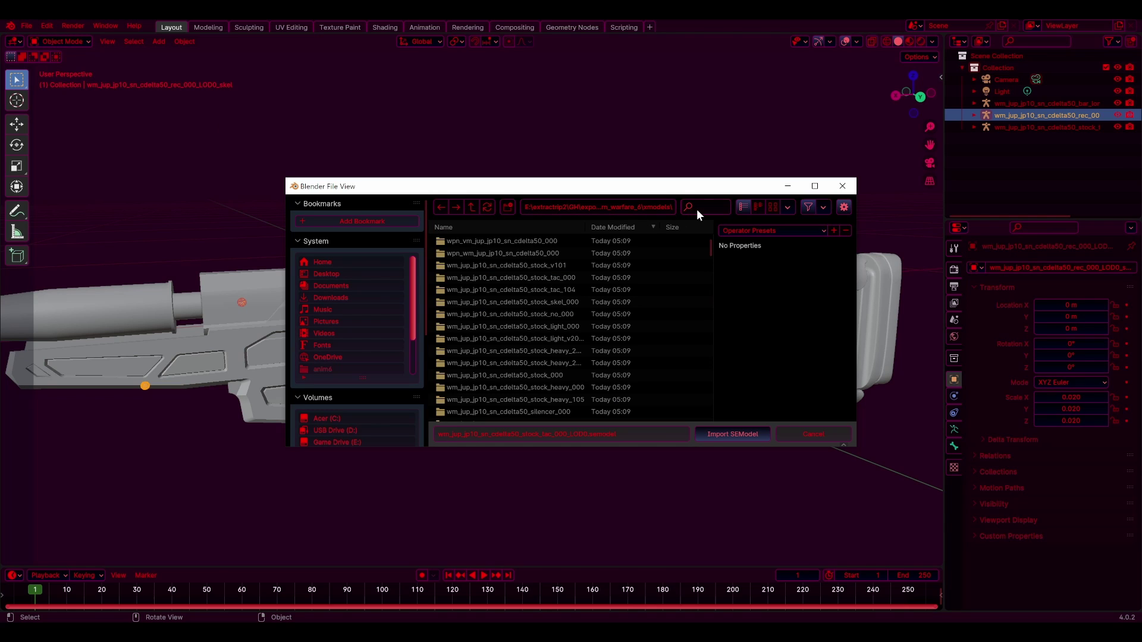
Step: Start another SEModel import and filter the xmodels folder by "000"
{"action": "left_click", "coordinate": [702, 207]}
{"action": "scroll", "coordinate": [601, 333], "scroll_direction": "down", "scroll_amount": 3}
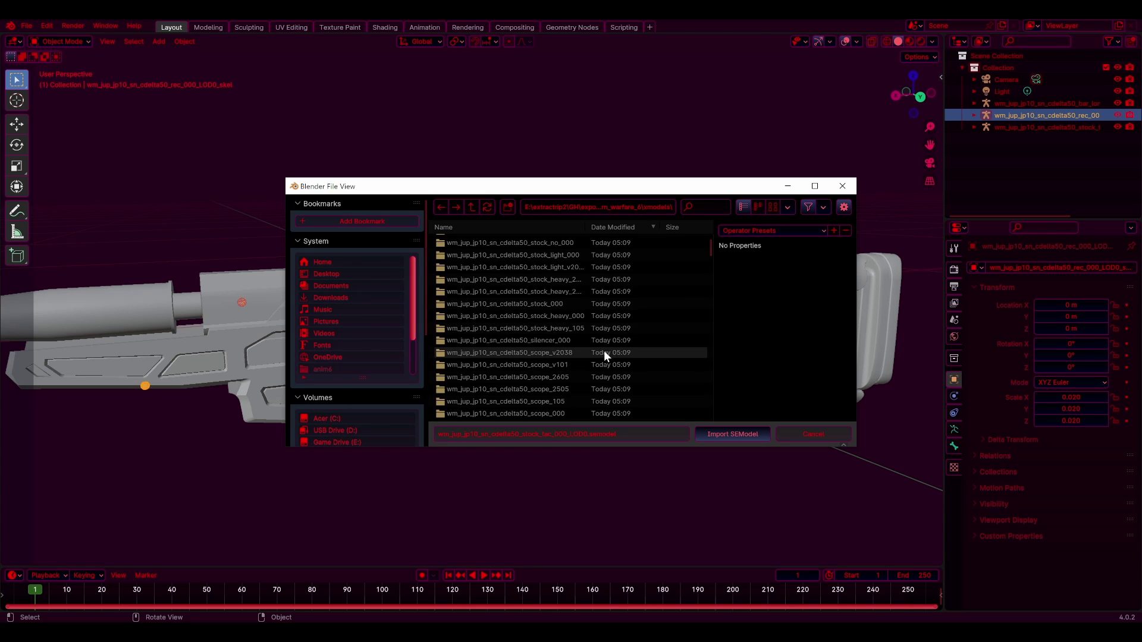
{"action": "left_click", "coordinate": [689, 206]}
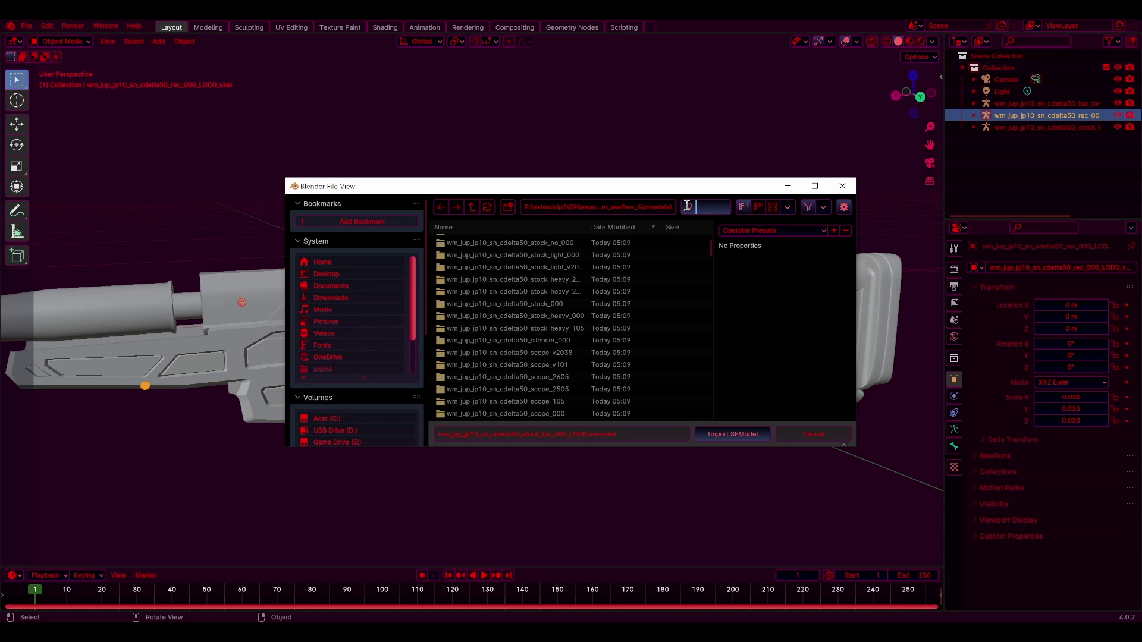
{"action": "type", "text": "000"}
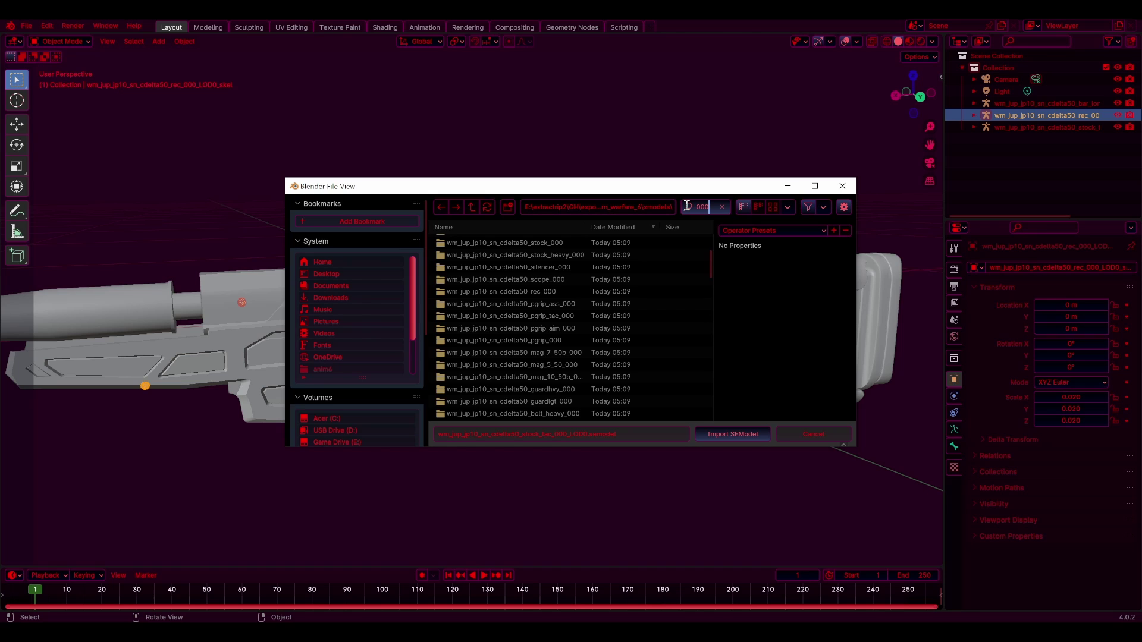
{"action": "key", "text": "Return"}
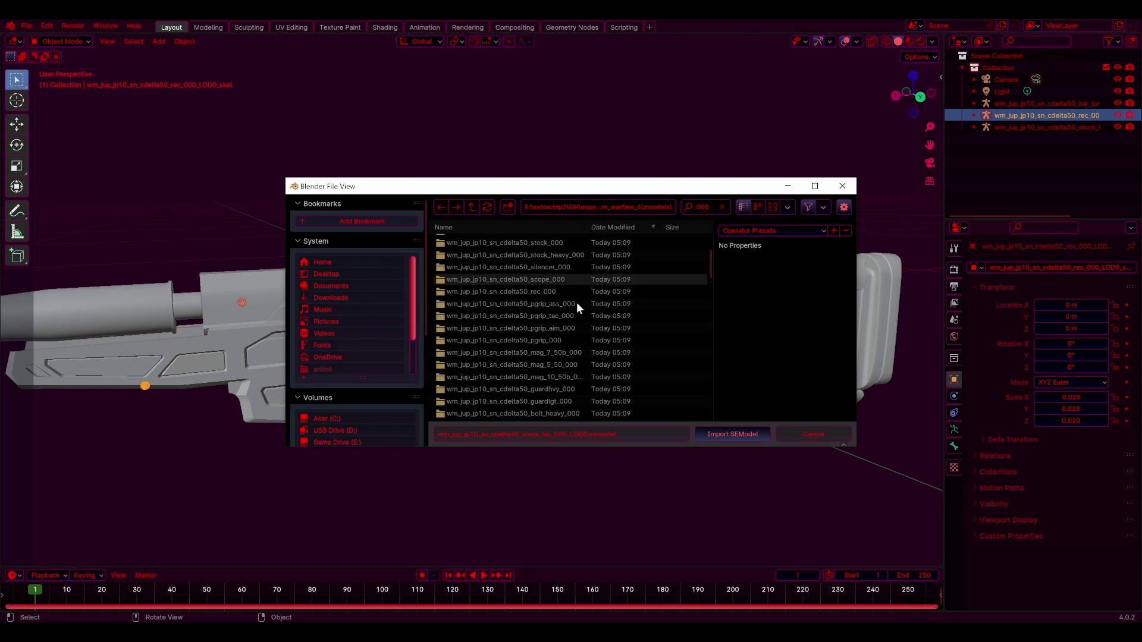
Step: Import the LOD0 semodel of the heavy guard from the wm_jup_jp10_sn_cdelta50_guardhvy_000 folder
{"action": "scroll", "coordinate": [573, 309], "scroll_direction": "down", "scroll_amount": 2}
{"action": "scroll", "coordinate": [574, 310], "scroll_direction": "down", "scroll_amount": 4}
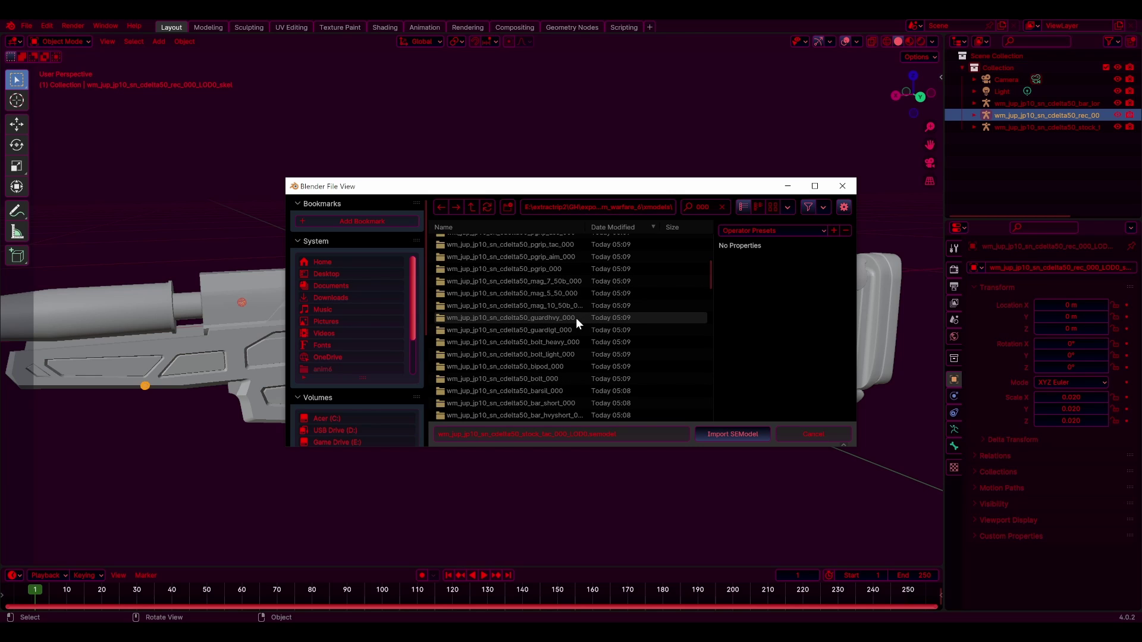
{"action": "left_click", "coordinate": [571, 318]}
{"action": "double_click", "coordinate": [569, 316]}
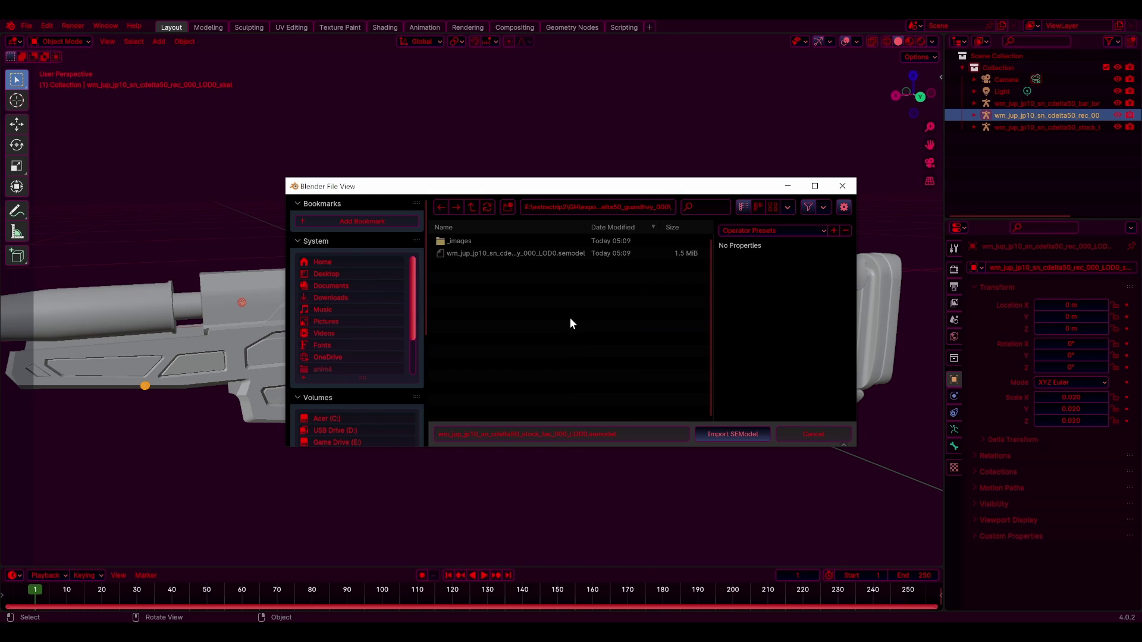
{"action": "left_click", "coordinate": [591, 252]}
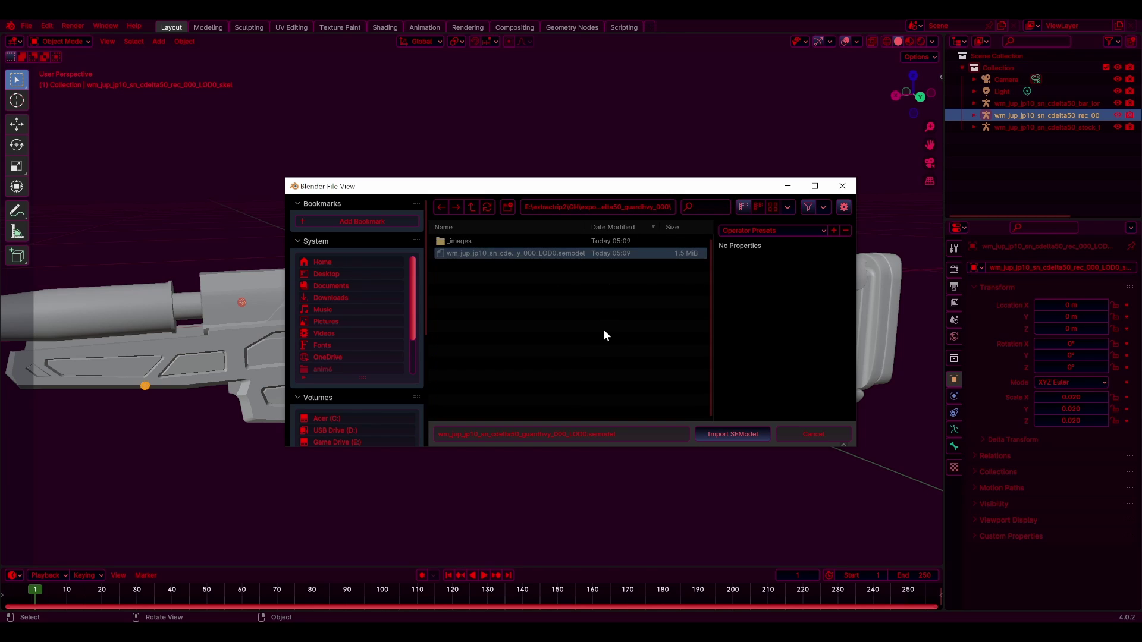
{"action": "left_click", "coordinate": [721, 434]}
Step: Scale the imported heavy guard's armature by 0.02 to match the other parts
{"action": "key", "text": "s"}
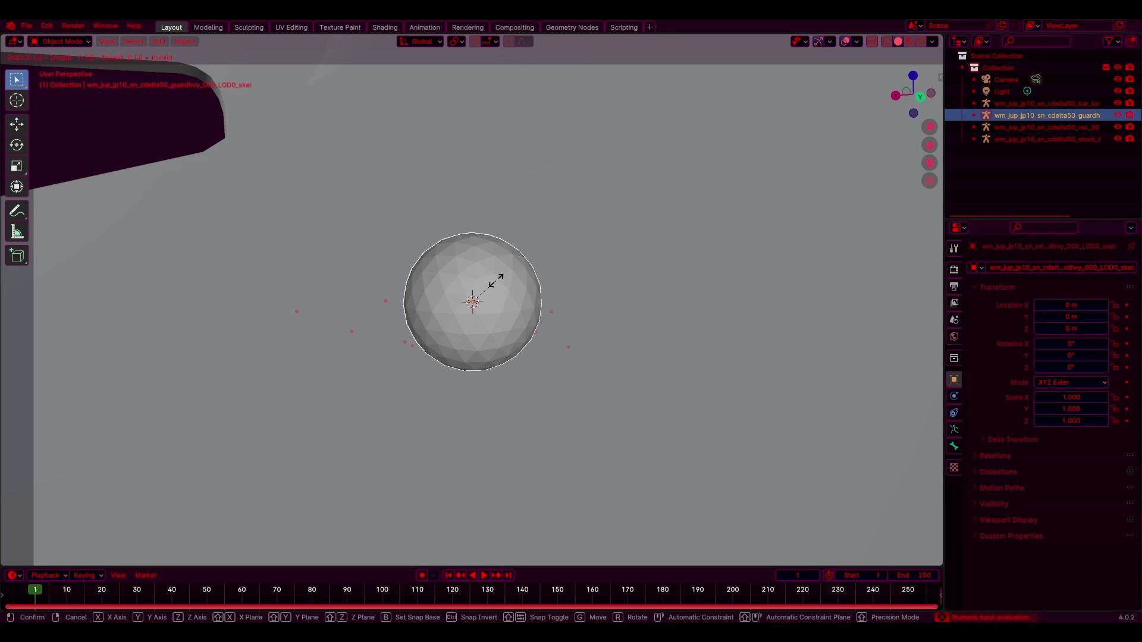
{"action": "type", "text": ".02"}
{"action": "key", "text": "Return"}
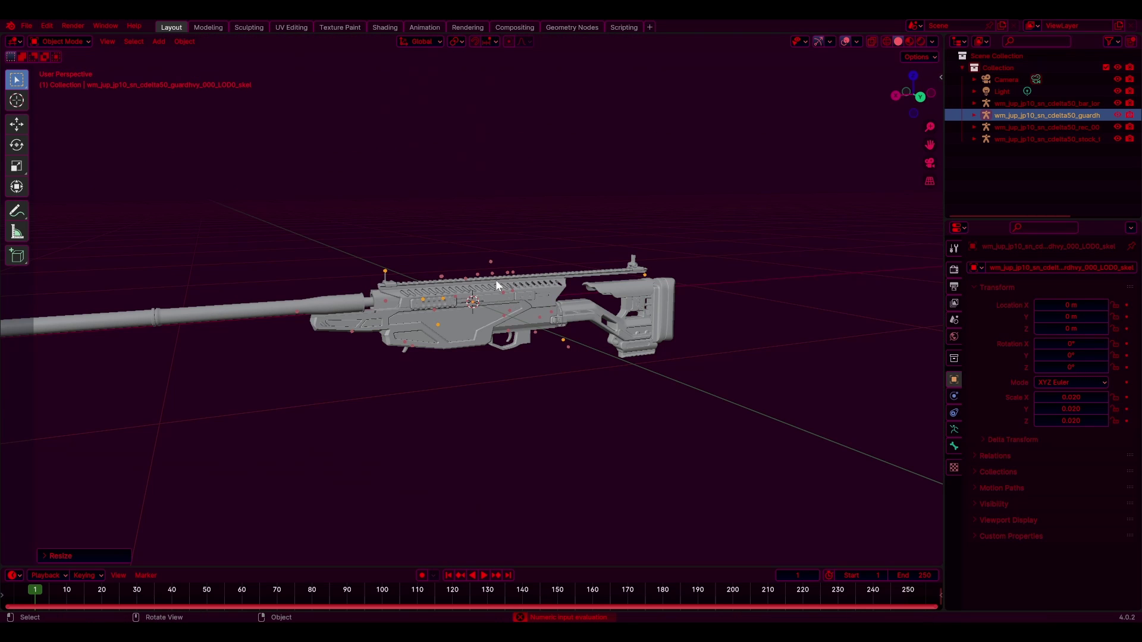
Step: Enter Pose Mode on the heavy guard's armature and select its tag_guard_attach bone at the scene origin
{"action": "left_click", "coordinate": [58, 41]}
{"action": "left_click", "coordinate": [66, 82]}
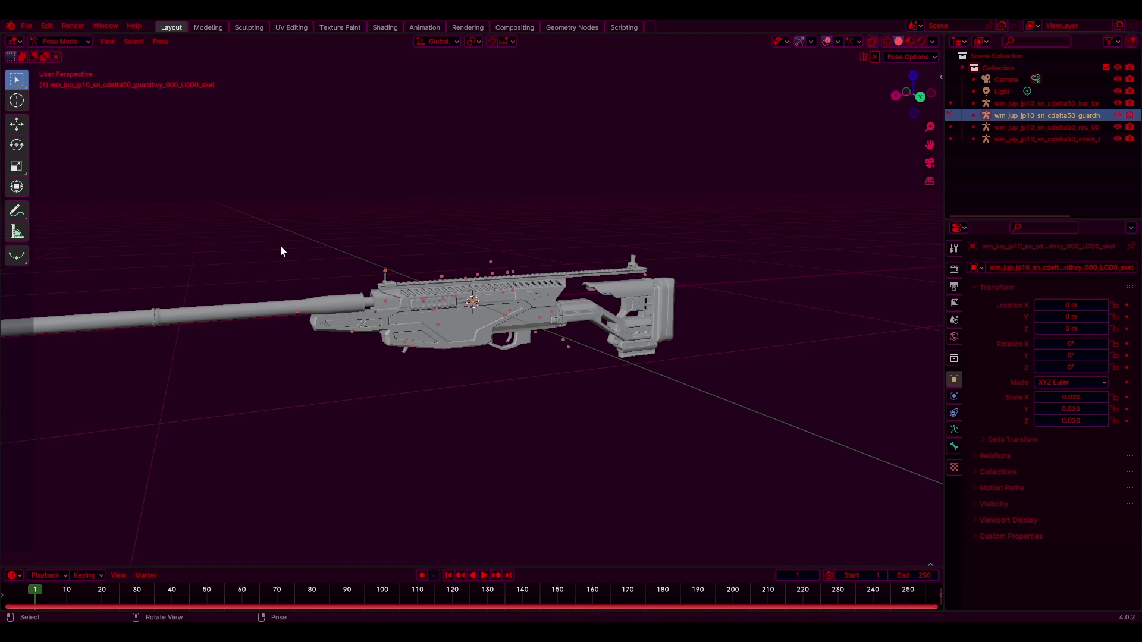
{"action": "scroll", "coordinate": [421, 337], "scroll_direction": "up", "scroll_amount": 4}
{"action": "left_click_drag", "start_coordinate": [821, 475], "coordinate": [264, 188]}
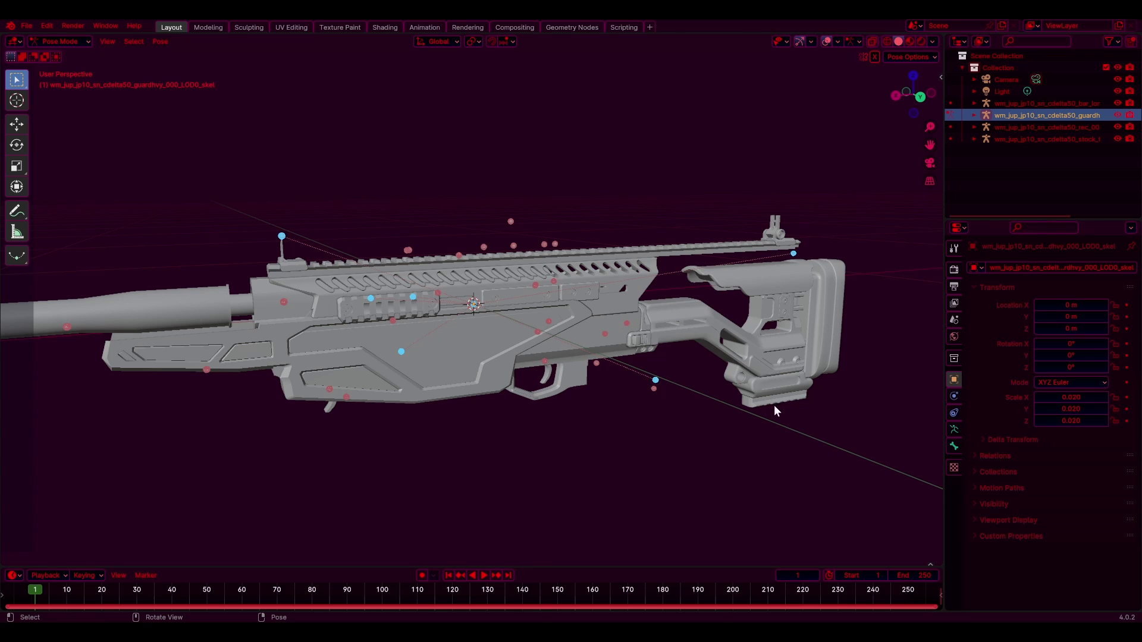
{"action": "middle_click_drag", "start_coordinate": [758, 415], "coordinate": [741, 418]}
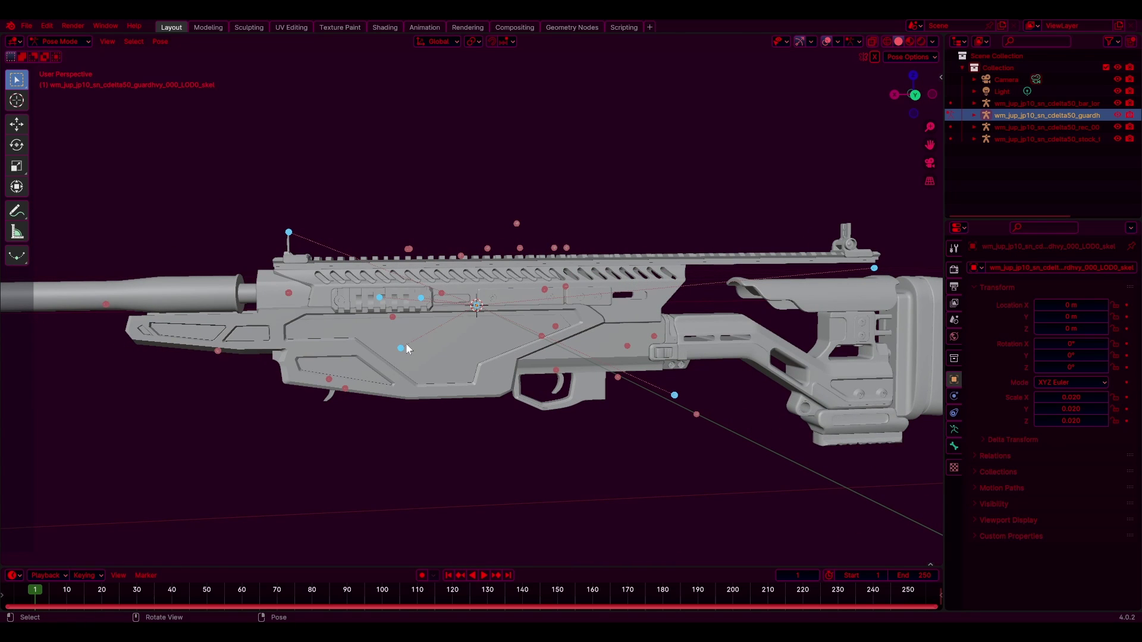
{"action": "scroll", "coordinate": [478, 311], "scroll_direction": "up", "scroll_amount": 3}
{"action": "left_click", "coordinate": [481, 311]}
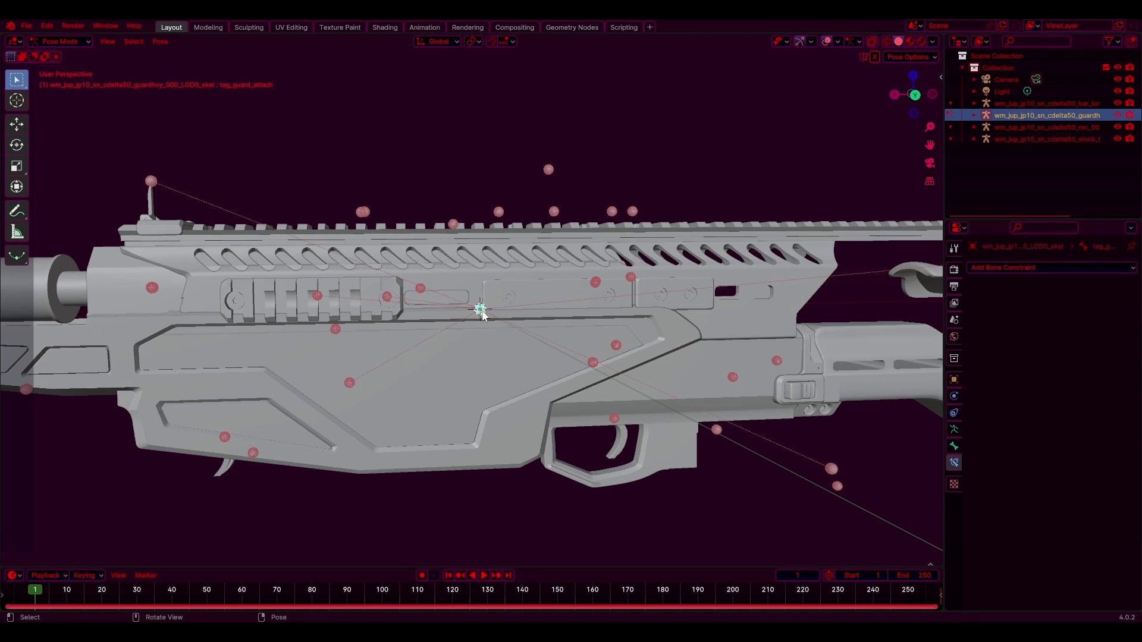
{"action": "scroll", "coordinate": [482, 318], "scroll_direction": "down", "scroll_amount": 5}
{"action": "key", "text": "g"}
{"action": "right_click", "coordinate": [521, 302]}
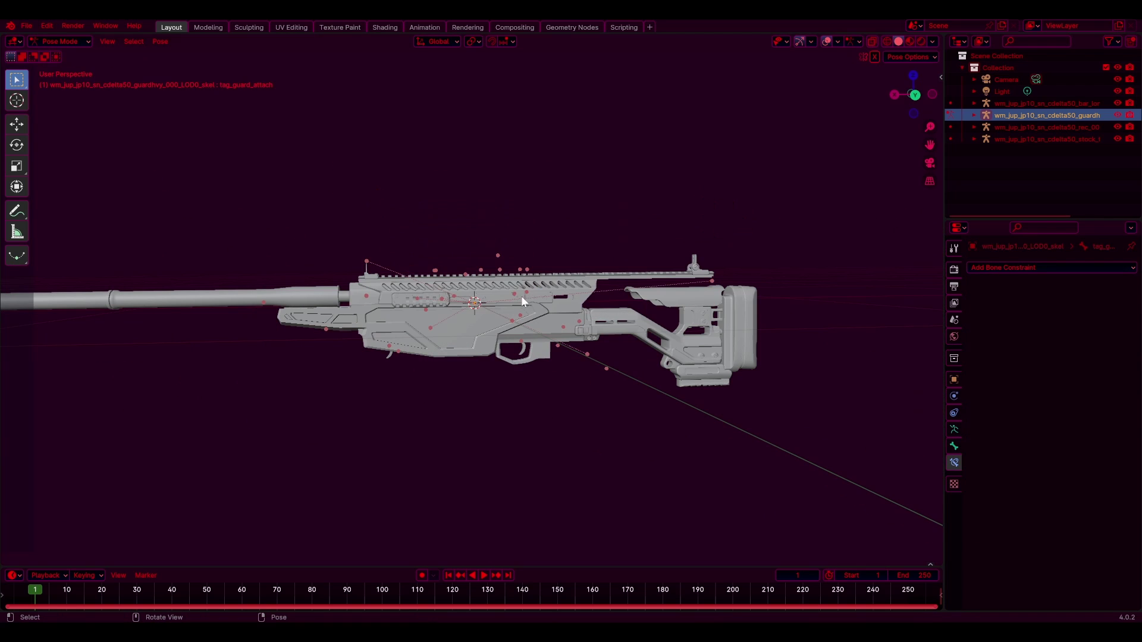
{"action": "left_click", "coordinate": [713, 282]}
{"action": "key", "text": "g"}
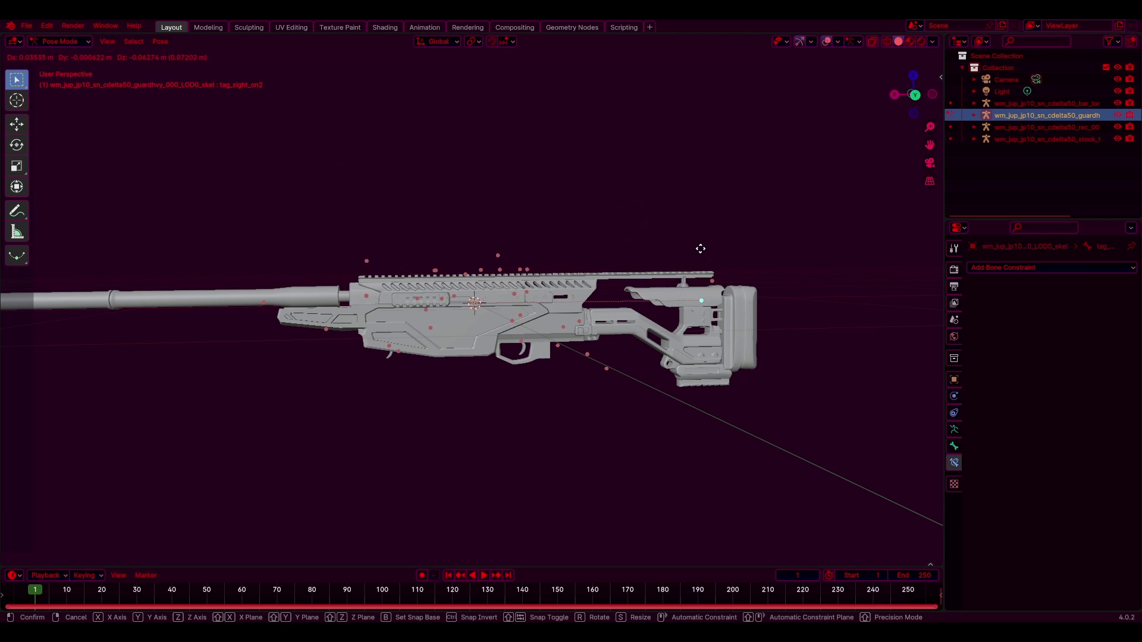
{"action": "key", "text": "Escape"}
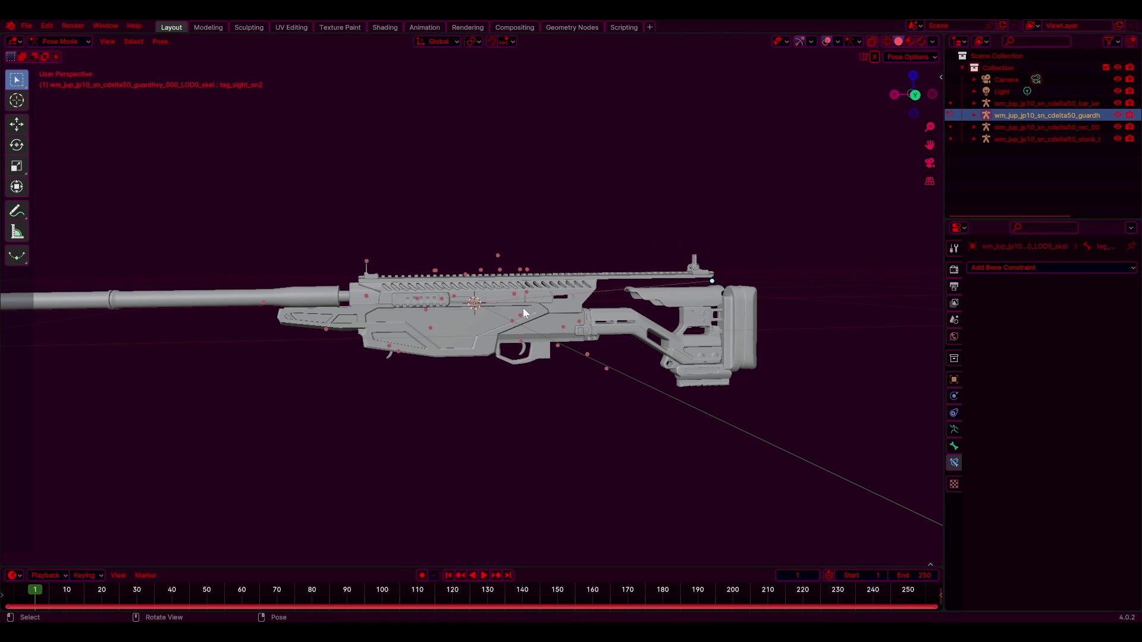
Step: Select the heavy guard's tag_guard_attach bone at the scene origin and add a Copy Transforms constraint to it
{"action": "scroll", "coordinate": [482, 319], "scroll_direction": "up", "scroll_amount": 5}
{"action": "left_click", "coordinate": [480, 309]}
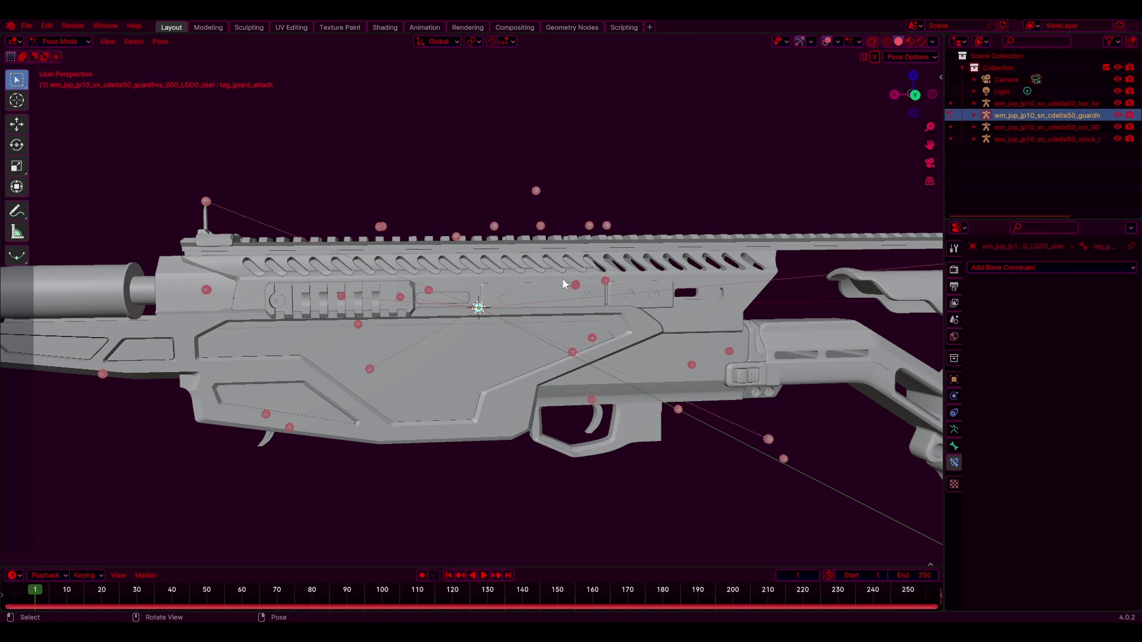
{"action": "key", "text": "g"}
{"action": "key", "text": "Escape"}
{"action": "left_click", "coordinate": [1004, 268]}
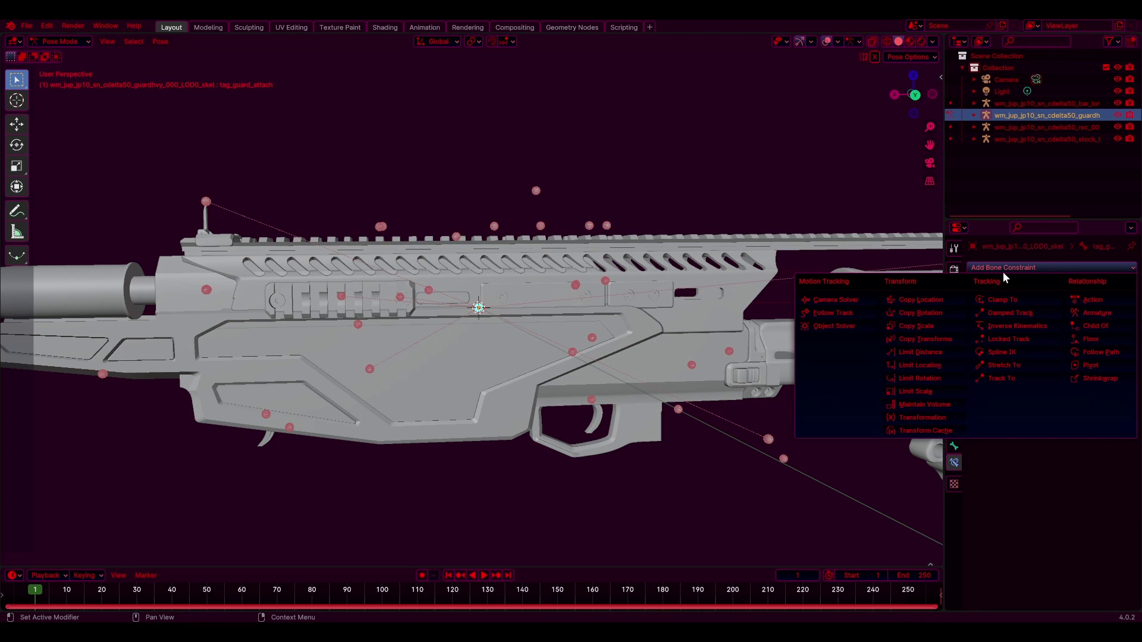
{"action": "left_click", "coordinate": [933, 338]}
Step: Target the guard's Copy Transforms constraint to the rec_000 receiver armature with tag_guard_attach as its bone
{"action": "left_click", "coordinate": [1073, 306]}
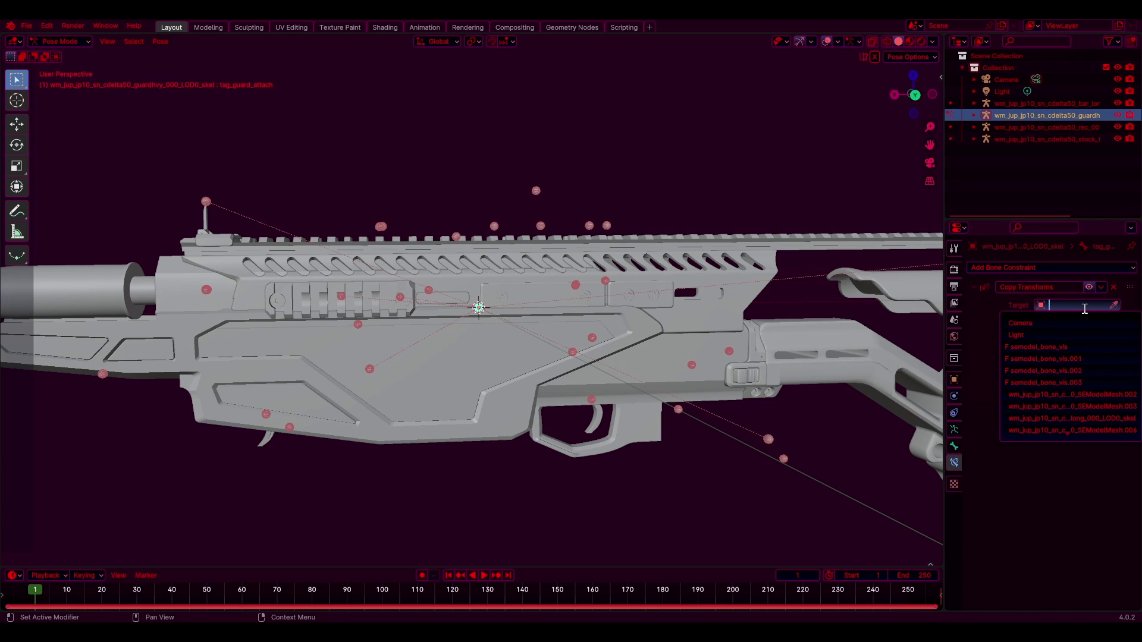
{"action": "type", "text": "rec"}
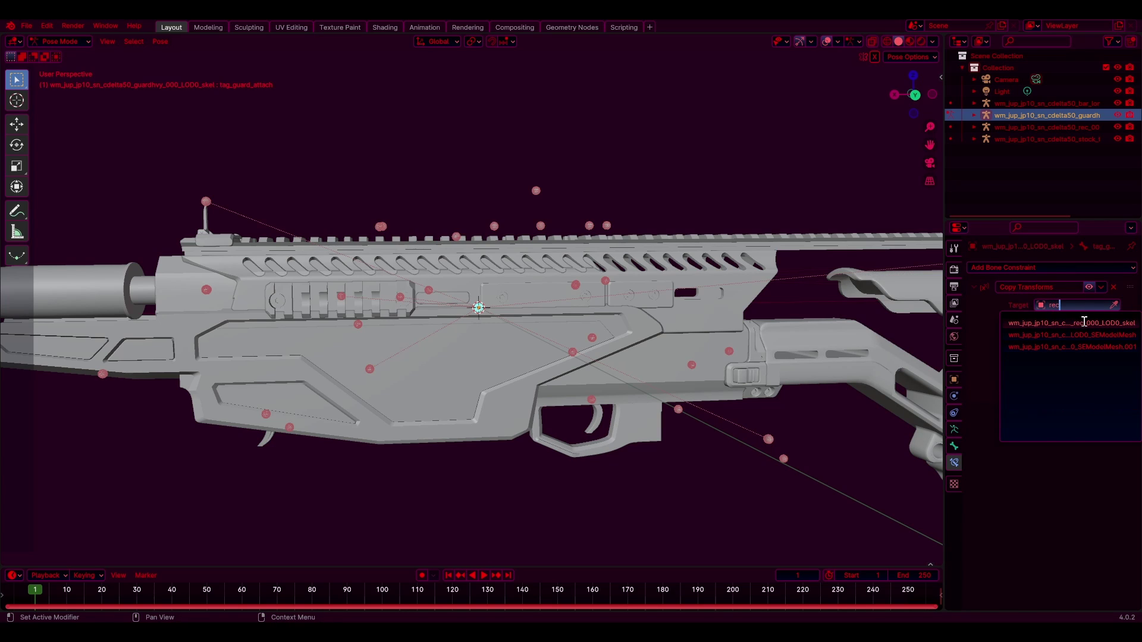
{"action": "left_click", "coordinate": [1079, 323]}
{"action": "left_click", "coordinate": [1083, 320]}
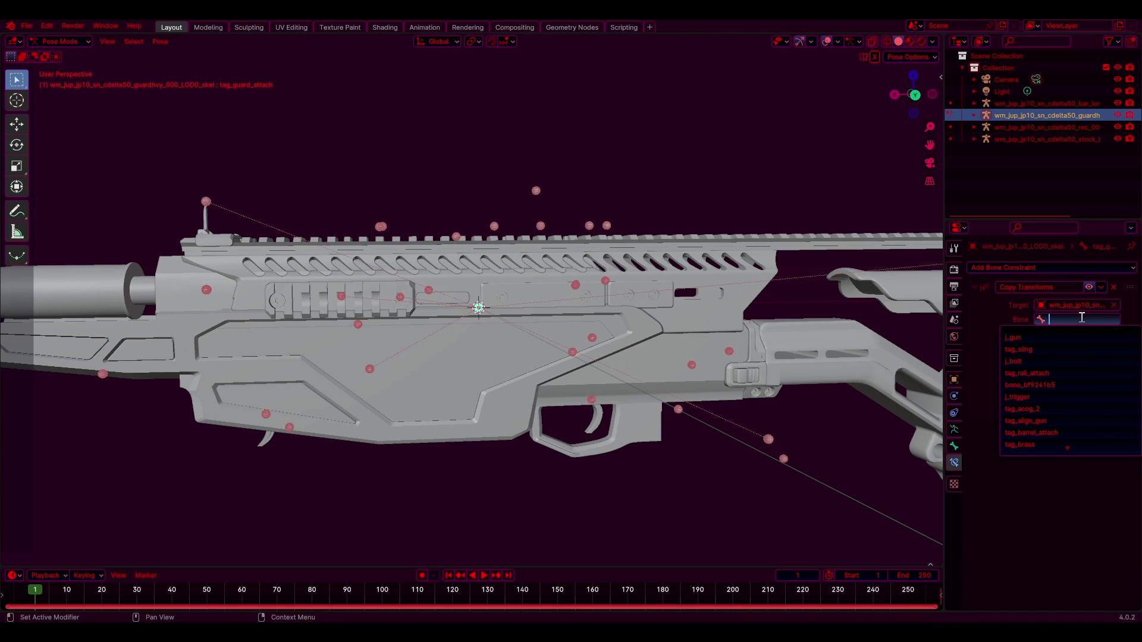
{"action": "type", "text": "guas"}
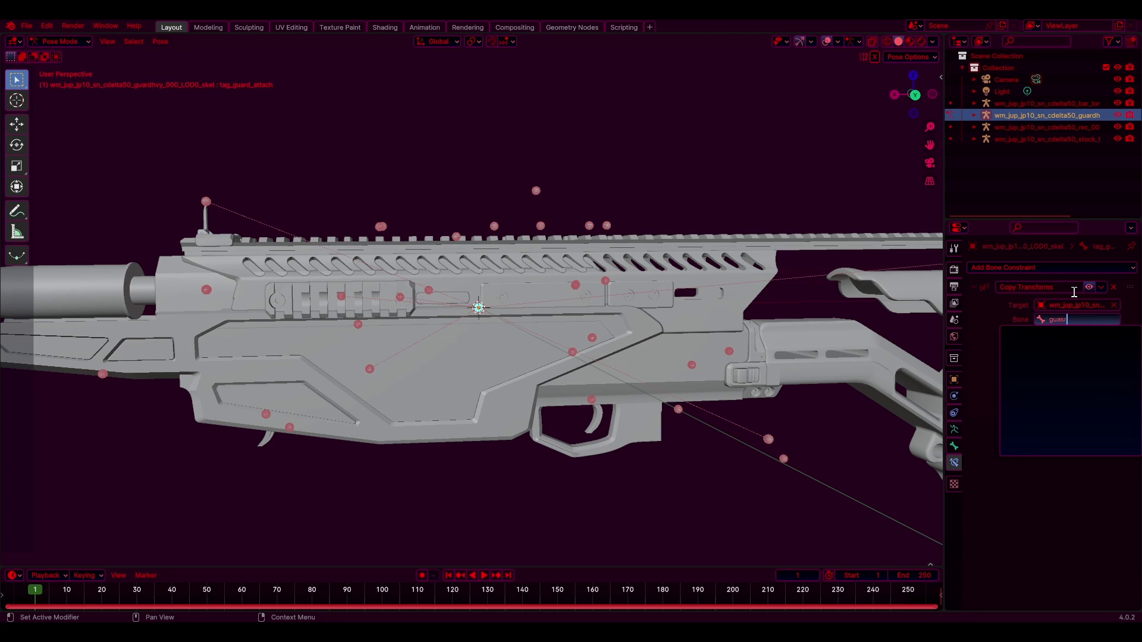
{"action": "key", "text": "BackSpace"}
{"action": "type", "text": "rd"}
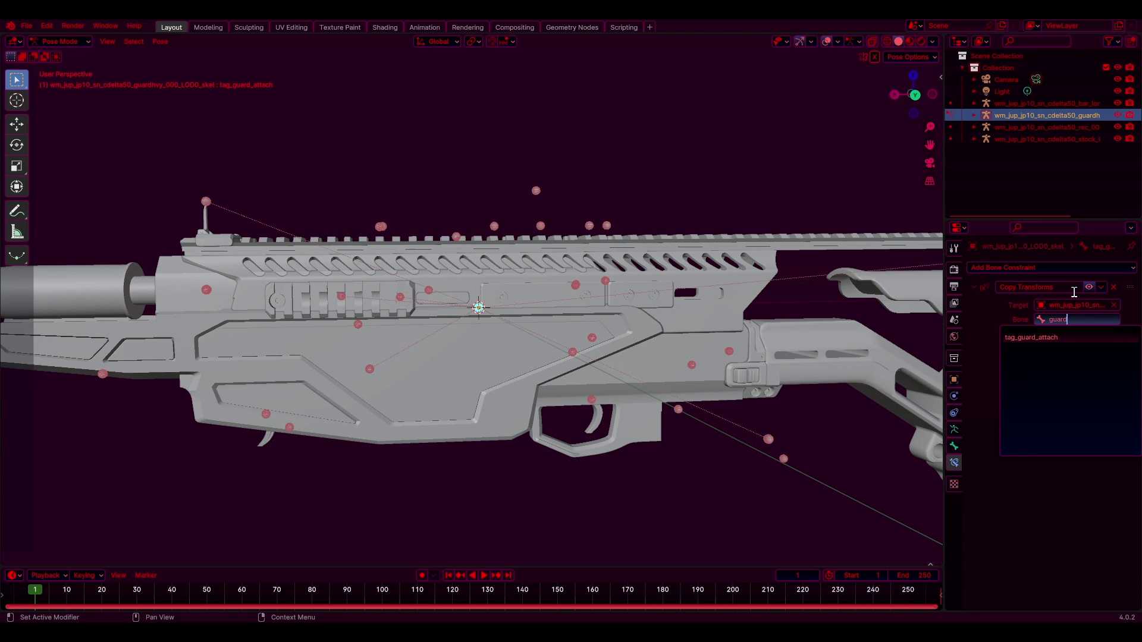
{"action": "left_click", "coordinate": [1054, 337]}
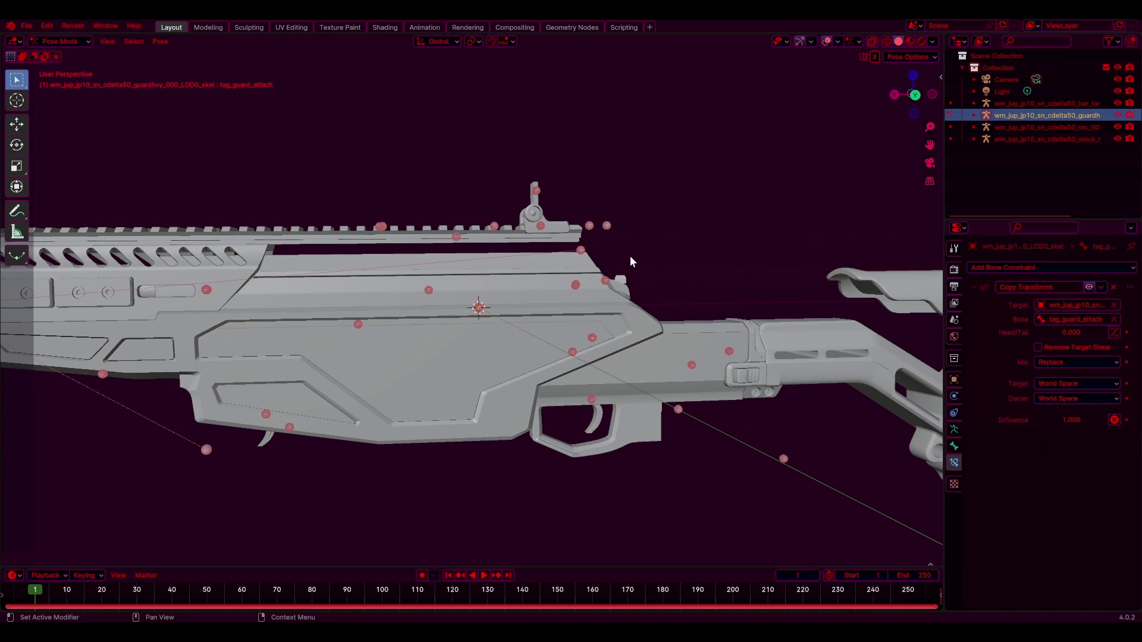
{"action": "scroll", "coordinate": [645, 266], "scroll_direction": "down", "scroll_amount": 5}
{"action": "middle_click_drag", "start_coordinate": [418, 339], "coordinate": [523, 362]}
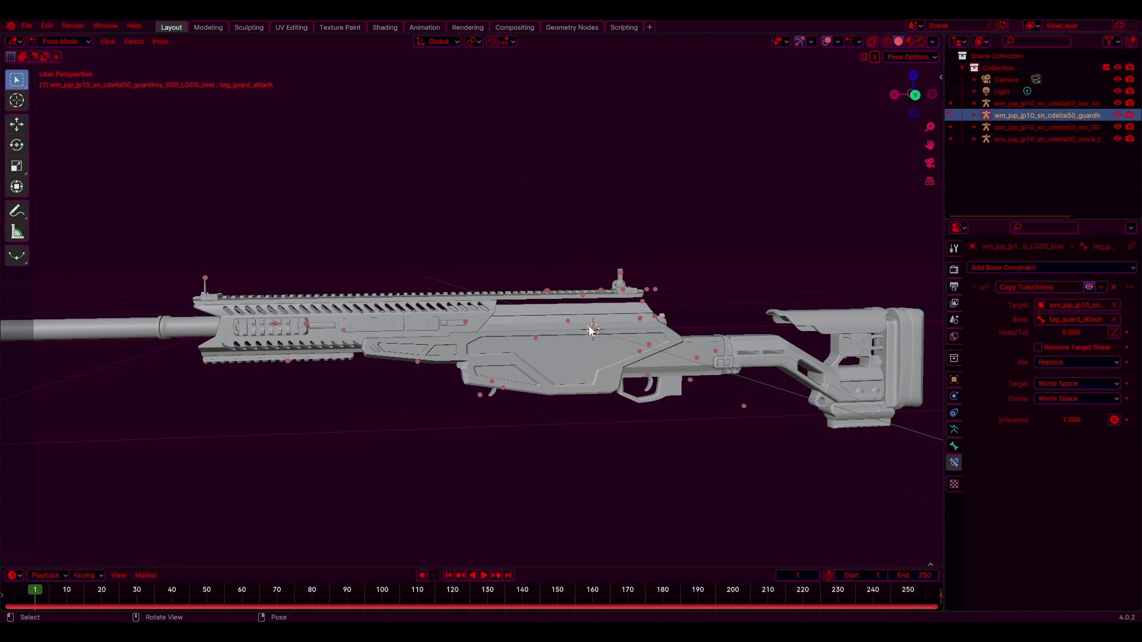
{"action": "middle_click_drag", "start_coordinate": [638, 356], "coordinate": [117, 97]}
Step: Try tag_grip_show as the Copy Transforms target bone for the bipod's tag_bipod_attach bone and clear that target bone again
{"action": "key", "text": "ctrl+Tab"}
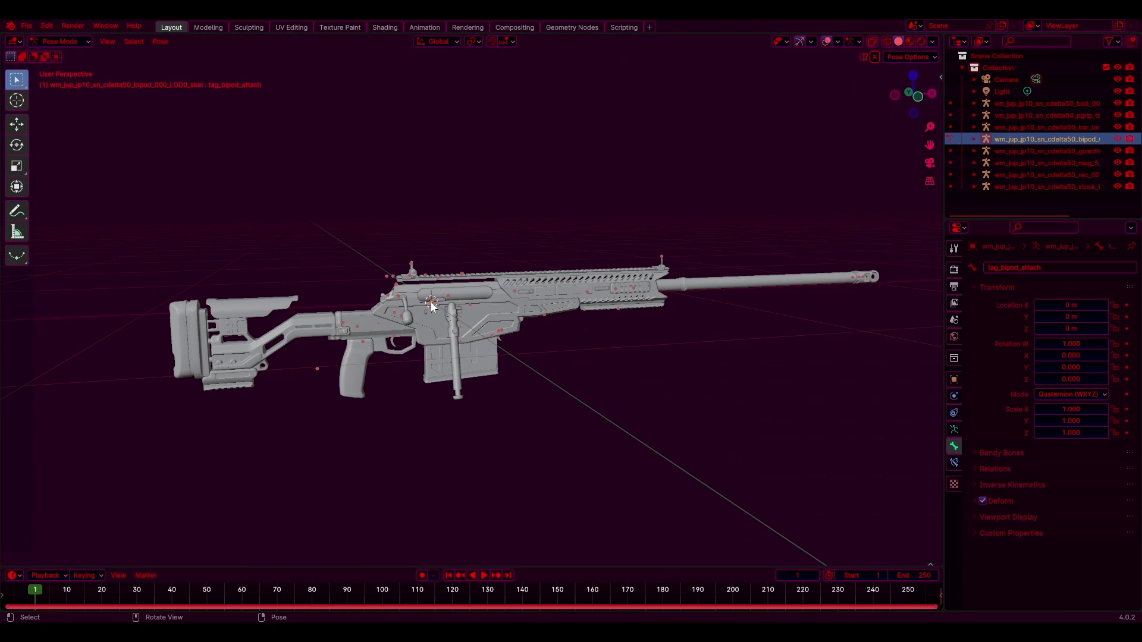
{"action": "left_click", "coordinate": [1068, 305]}
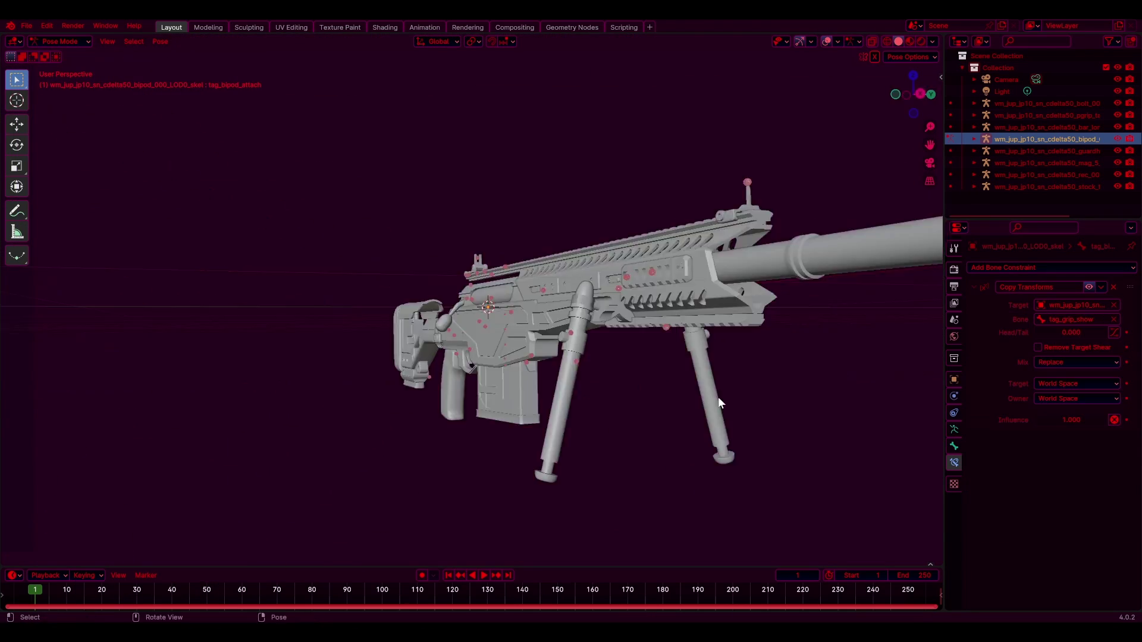
{"action": "left_click", "coordinate": [1079, 319]}
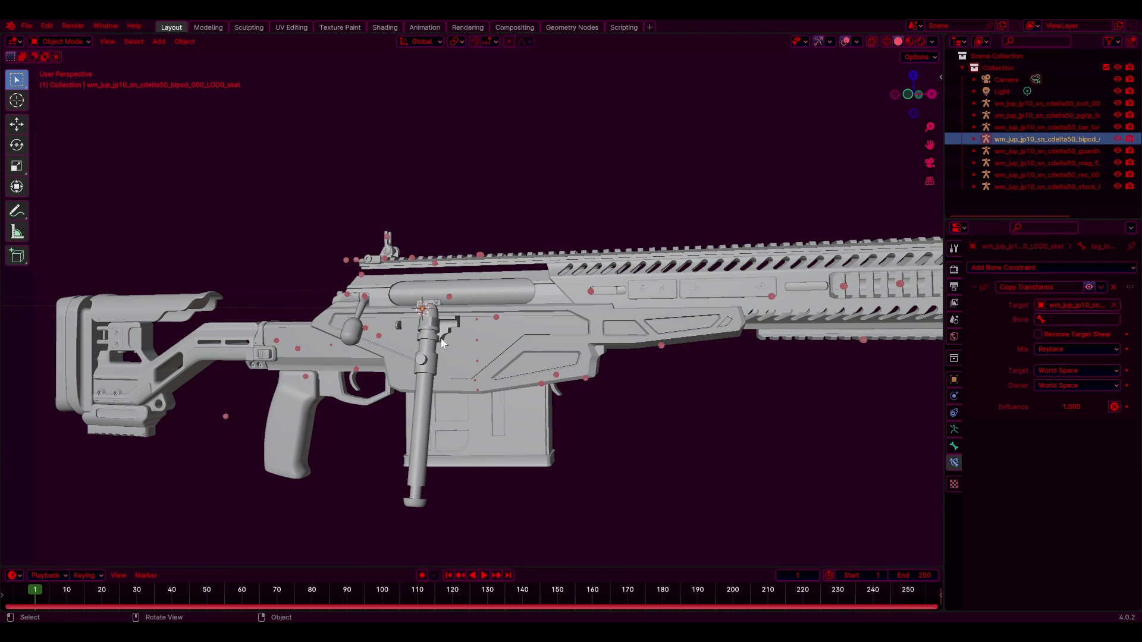
Step: Examine the heavy guard and receiver armatures to work out which one carries the attachment bone under the handguard
{"action": "middle_click_drag", "start_coordinate": [437, 288], "coordinate": [442, 381]}
{"action": "scroll", "coordinate": [442, 381], "scroll_direction": "up", "scroll_amount": 3}
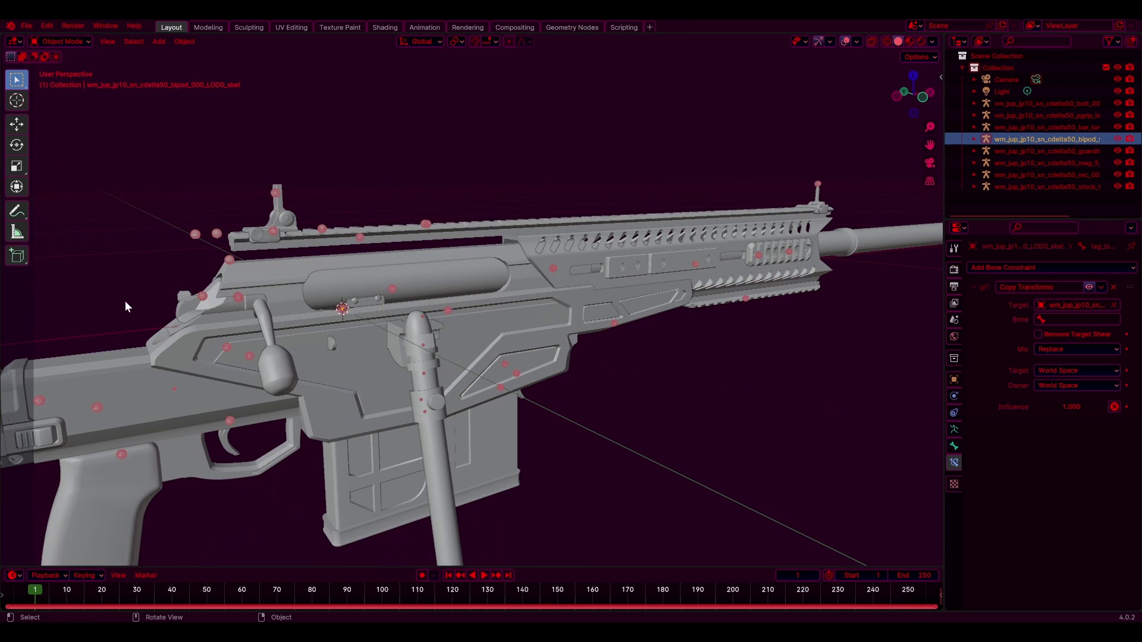
{"action": "left_click", "coordinate": [226, 259]}
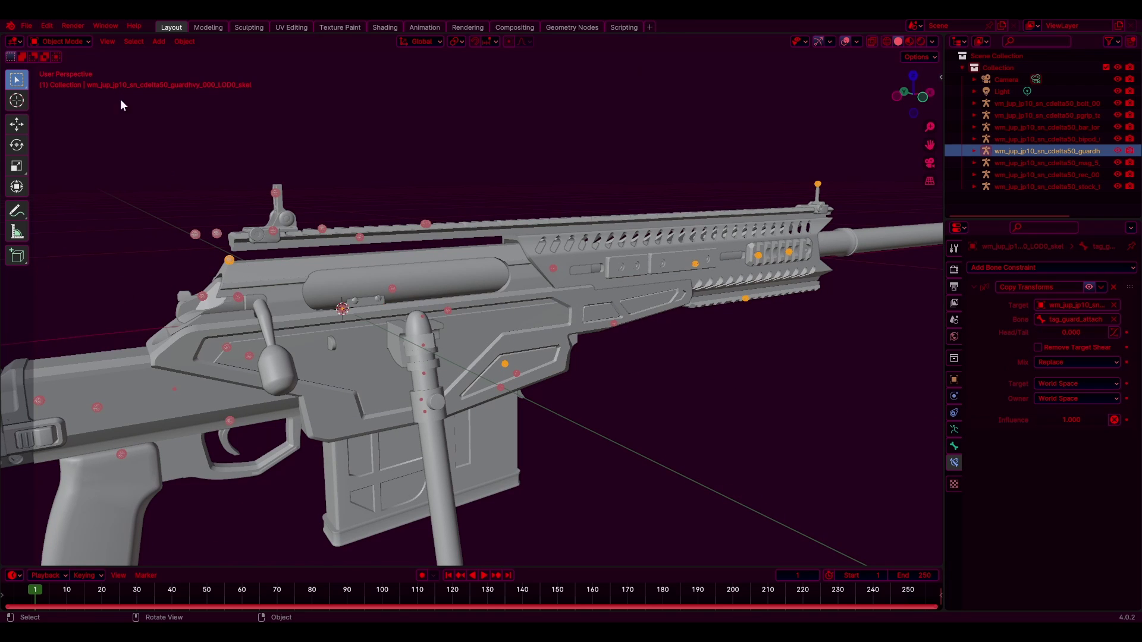
{"action": "left_click", "coordinate": [447, 312]}
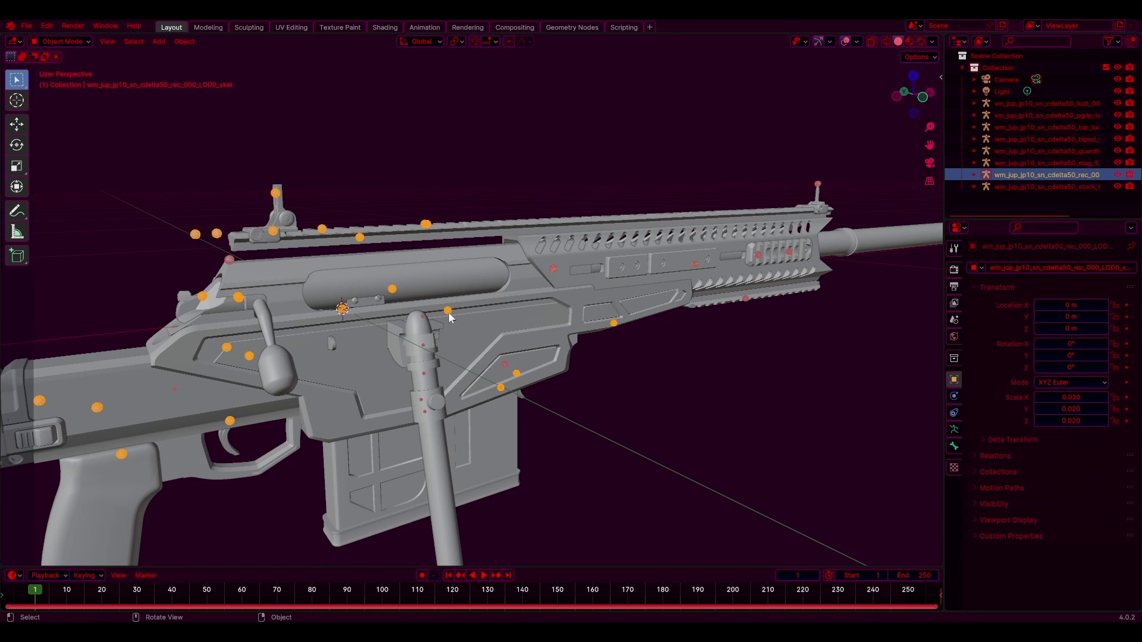
{"action": "mouse_move", "coordinate": [505, 335]}
{"action": "middle_mouse_down"}
{"action": "mouse_move", "coordinate": [531, 342]}
{"action": "mouse_move", "coordinate": [499, 334]}
{"action": "middle_mouse_up"}
{"action": "scroll", "coordinate": [498, 333], "scroll_direction": "up", "scroll_amount": 4}
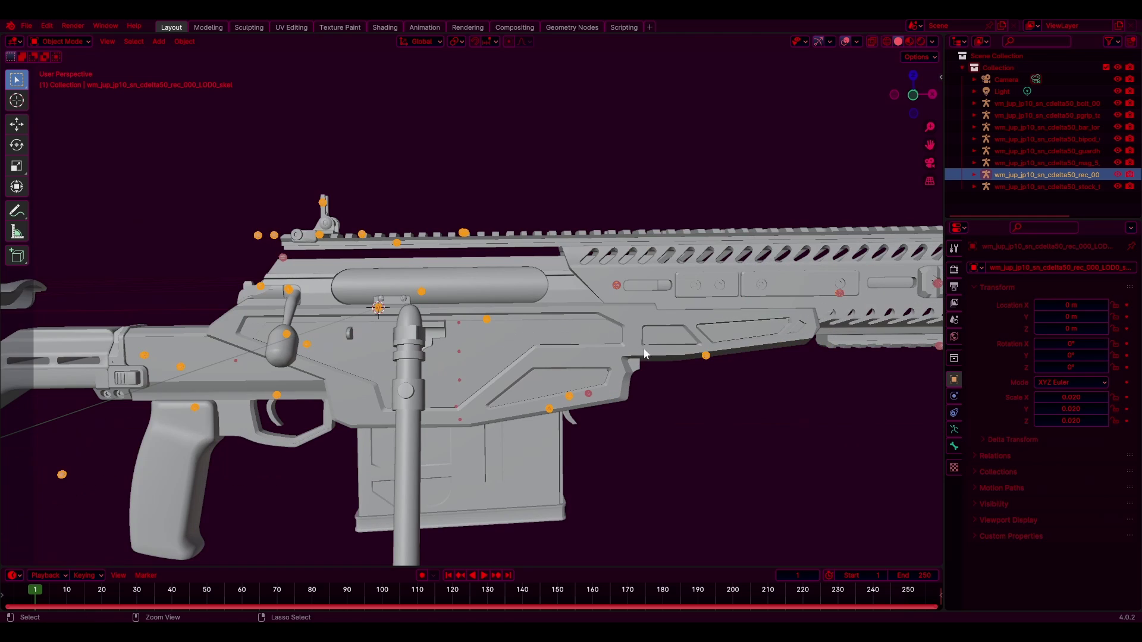
{"action": "scroll", "coordinate": [723, 369], "scroll_direction": "down", "scroll_amount": 3, "text": "ctrl"}
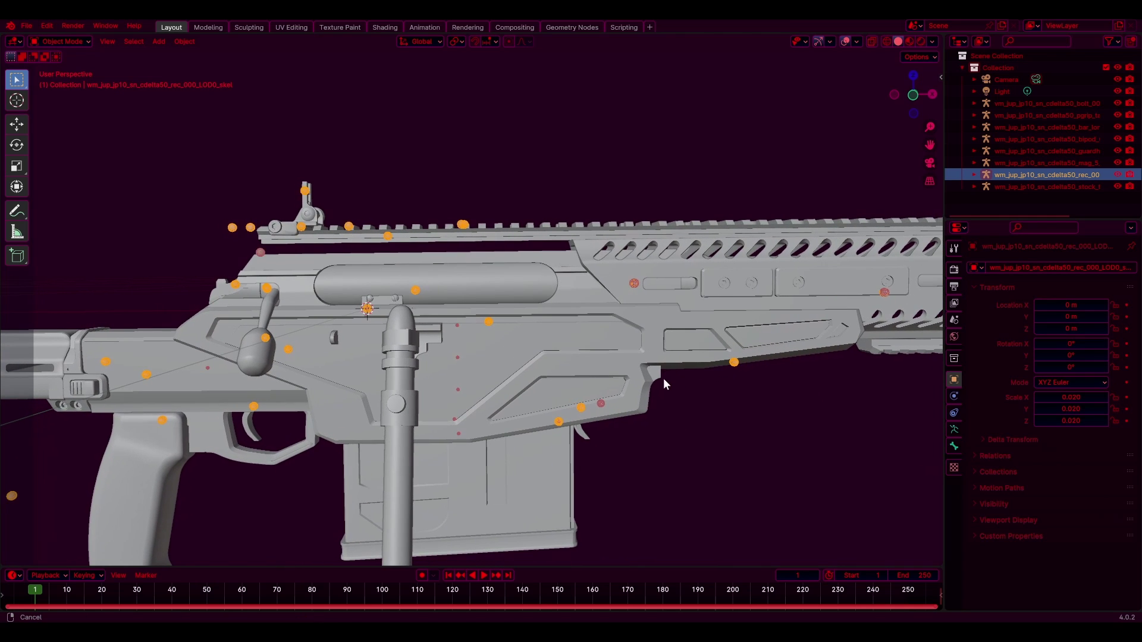
{"action": "scroll", "coordinate": [665, 383], "scroll_direction": "down", "scroll_amount": 3}
{"action": "scroll", "coordinate": [706, 390], "scroll_direction": "up", "scroll_amount": 3}
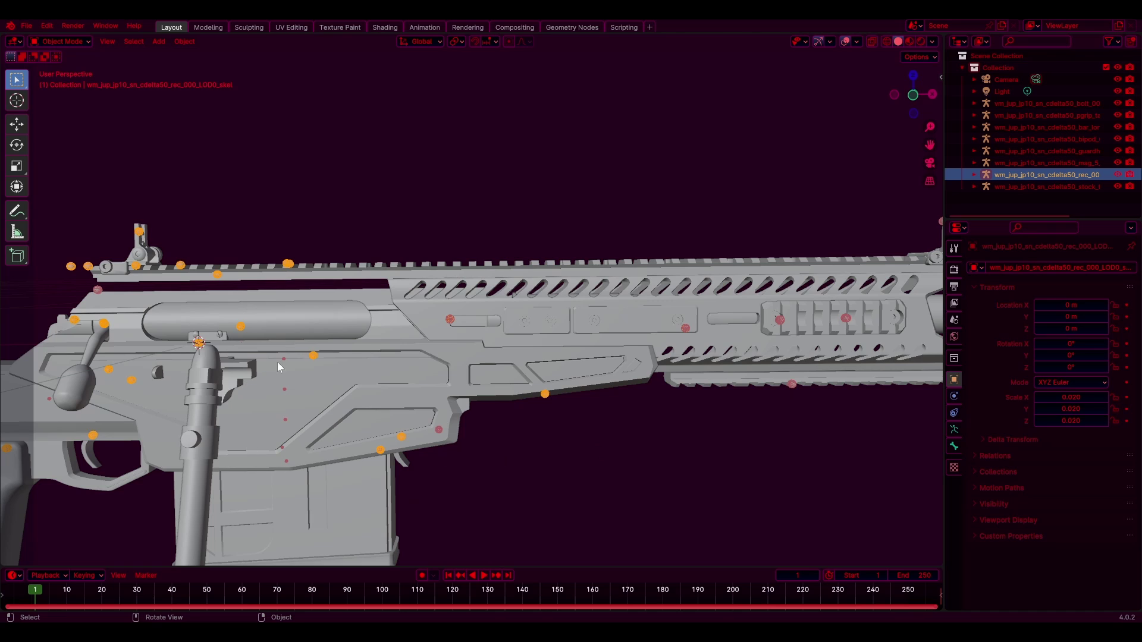
{"action": "left_click", "coordinate": [792, 384]}
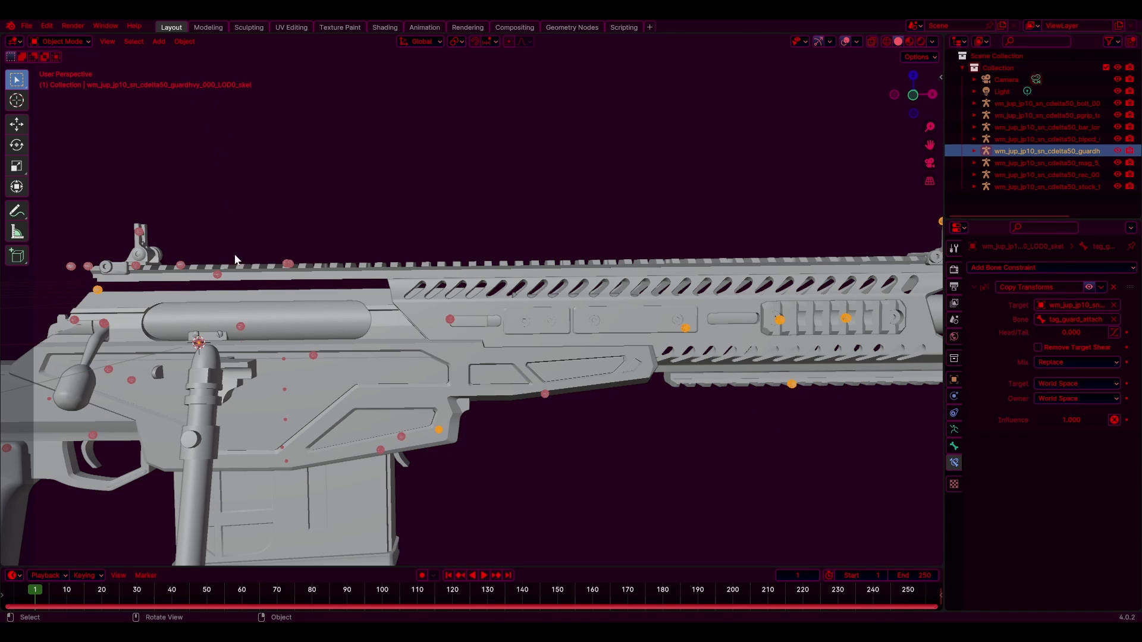
{"action": "left_click", "coordinate": [199, 343]}
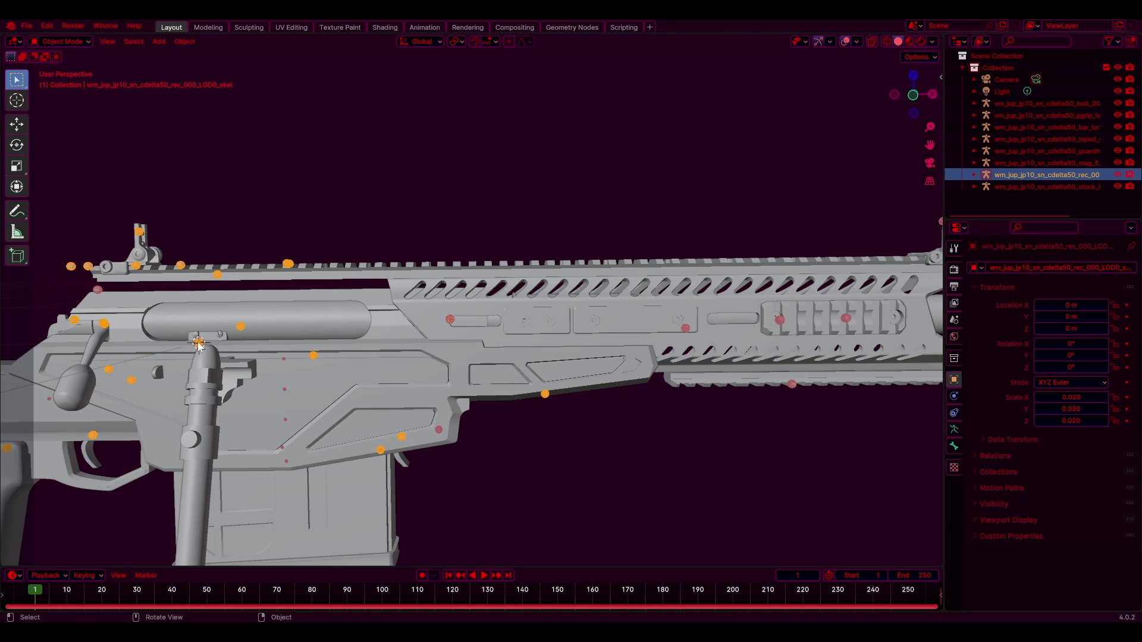
{"action": "left_click", "coordinate": [198, 344]}
{"action": "key", "text": "g"}
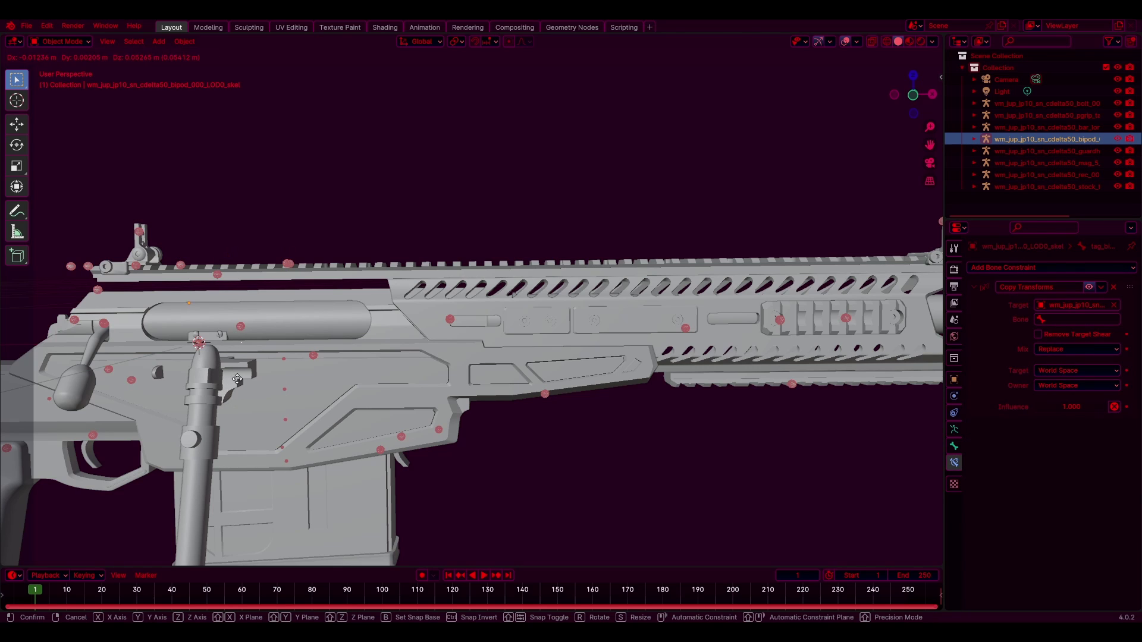
{"action": "right_click", "coordinate": [202, 345]}
Step: Retarget the bipod's Copy Transforms constraint to the heavy guard's armature with tag_bipod_attach as its bone
{"action": "left_click", "coordinate": [198, 344]}
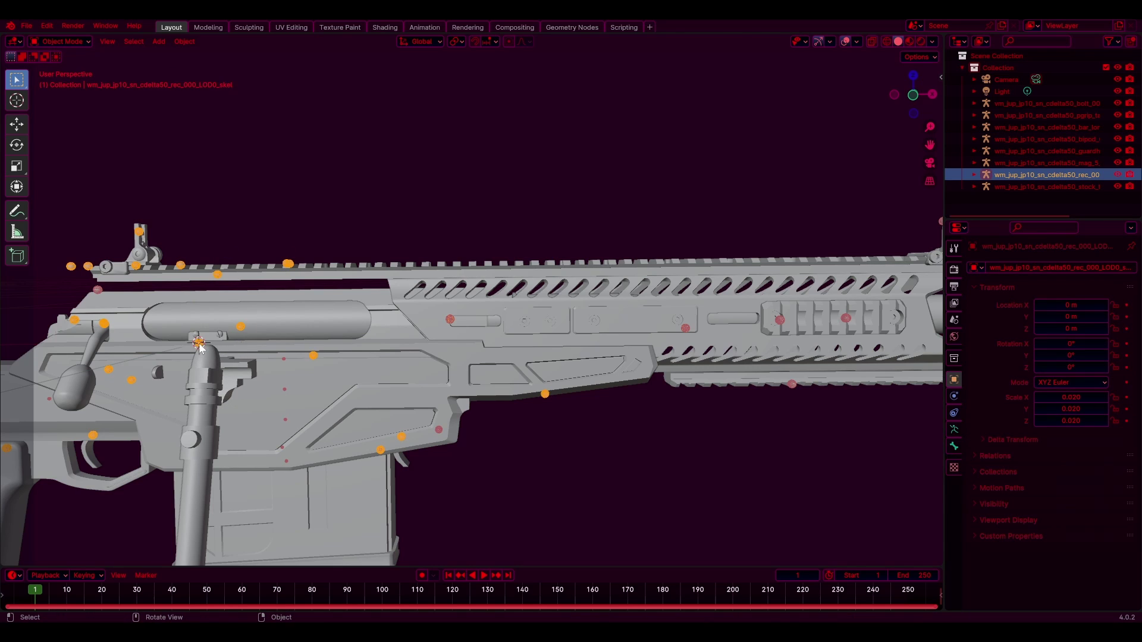
{"action": "left_click", "coordinate": [201, 345]}
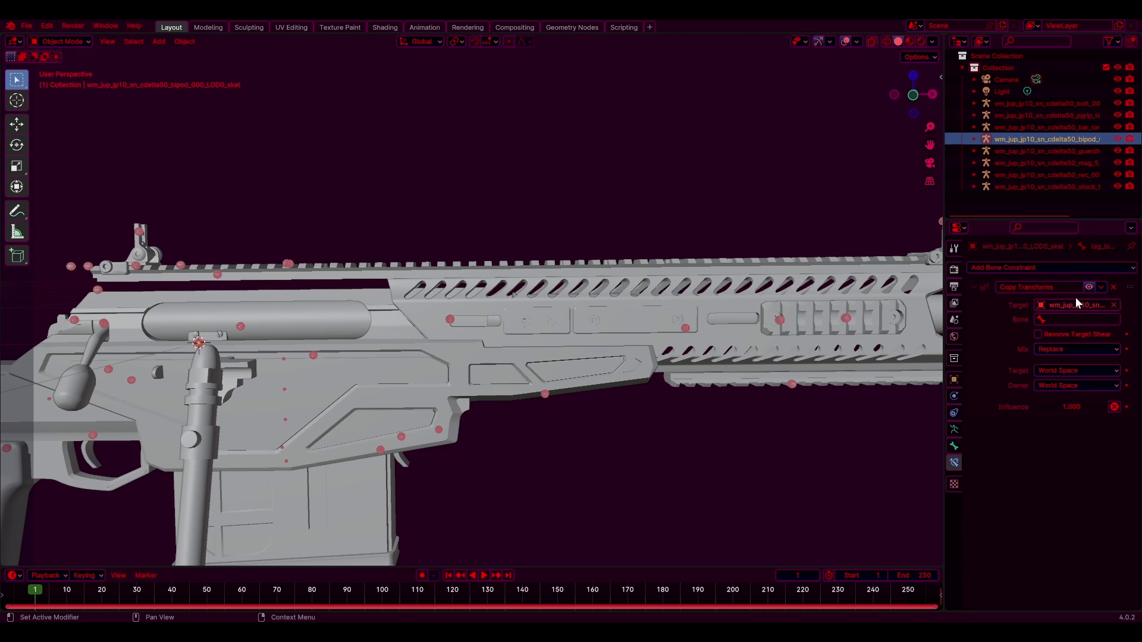
{"action": "left_click", "coordinate": [1112, 306]}
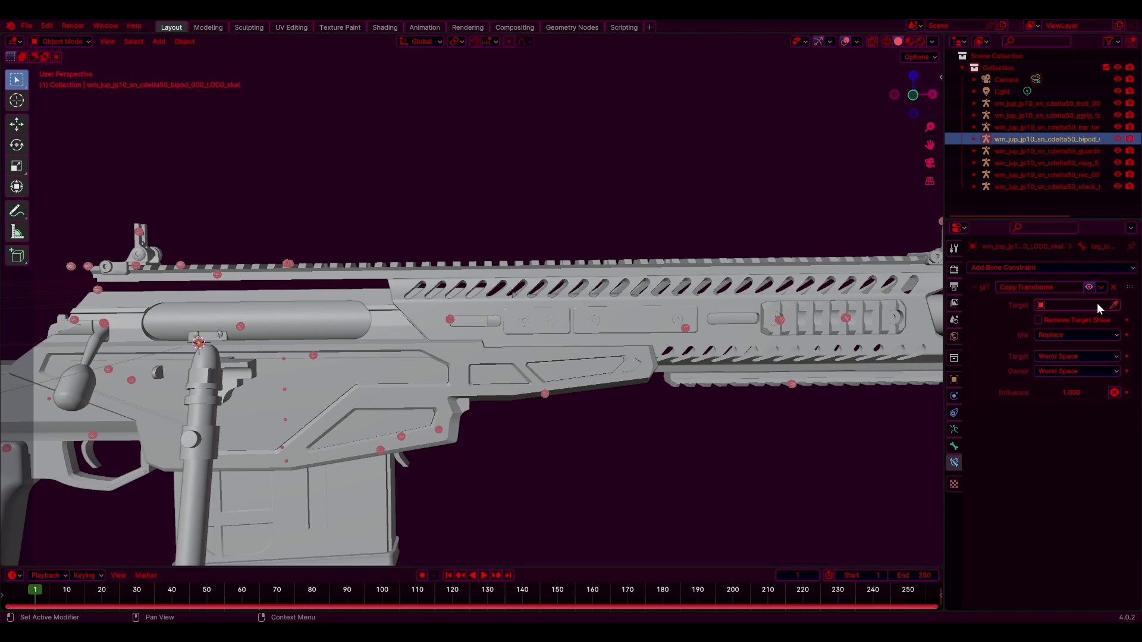
{"action": "left_click", "coordinate": [1093, 307]}
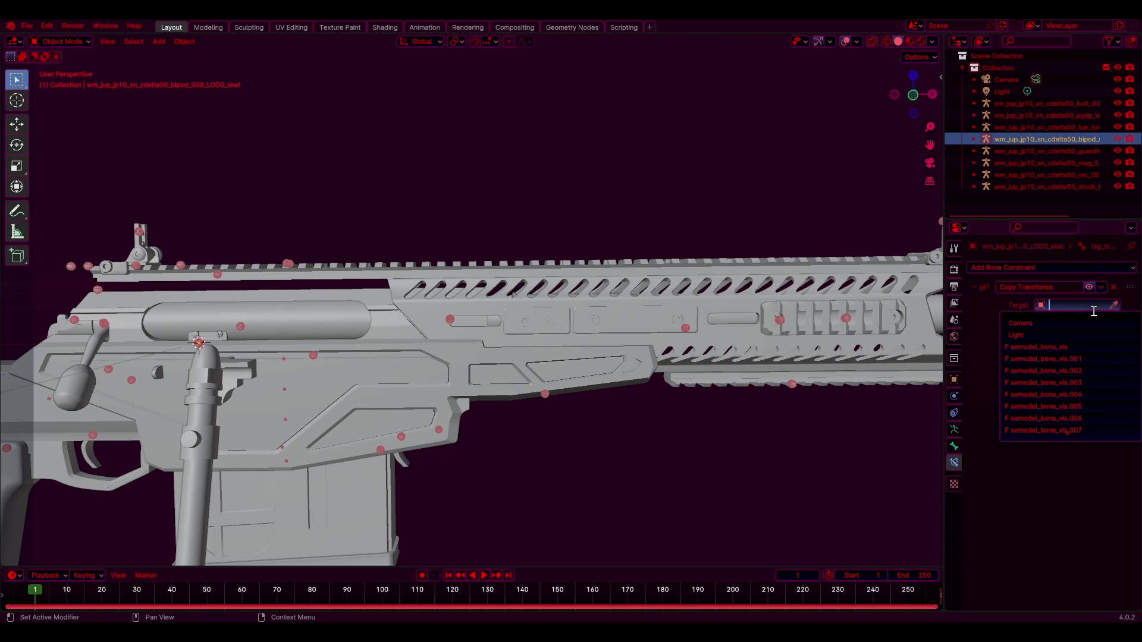
{"action": "type", "text": "guar"}
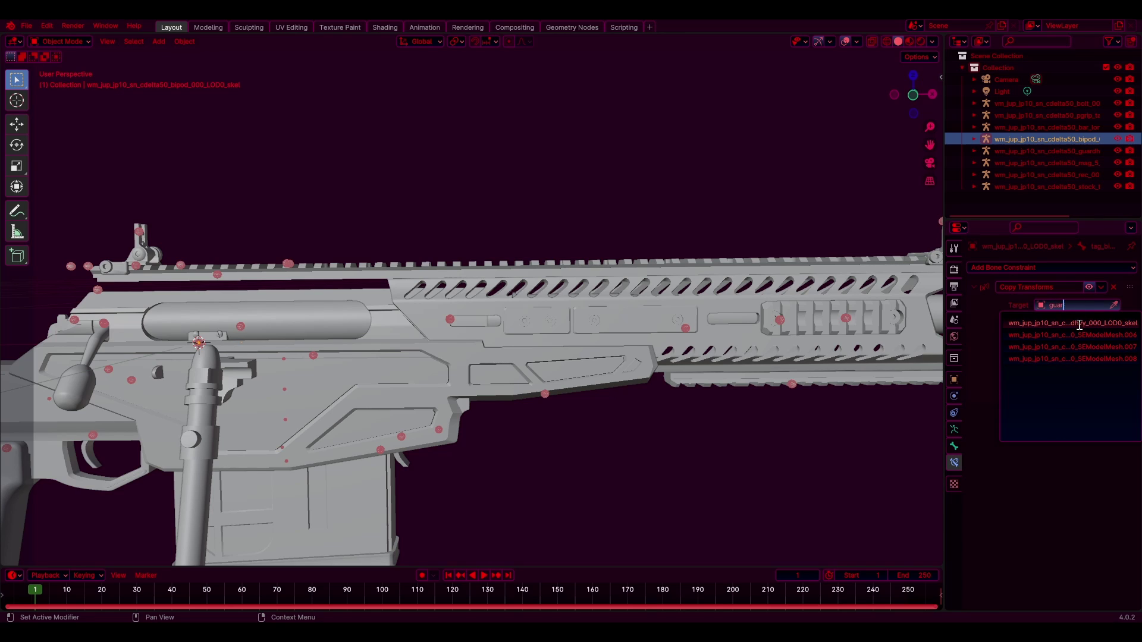
{"action": "left_click", "coordinate": [1079, 323]}
{"action": "left_click", "coordinate": [1067, 320]}
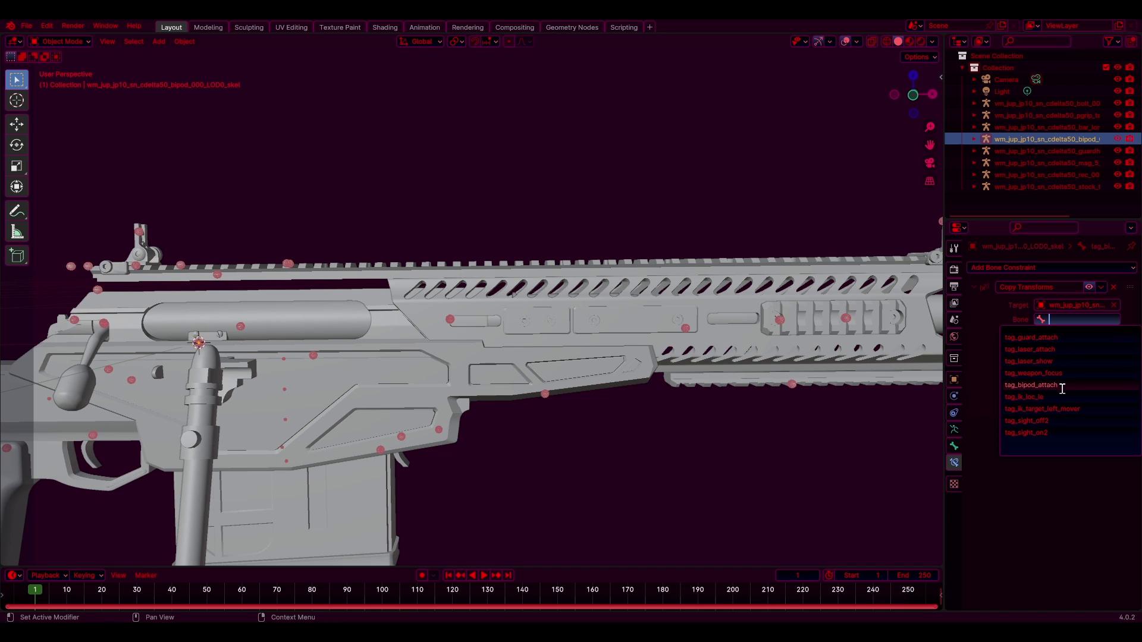
{"action": "left_click", "coordinate": [1032, 385]}
{"action": "scroll", "coordinate": [803, 430], "scroll_direction": "down", "scroll_amount": 4}
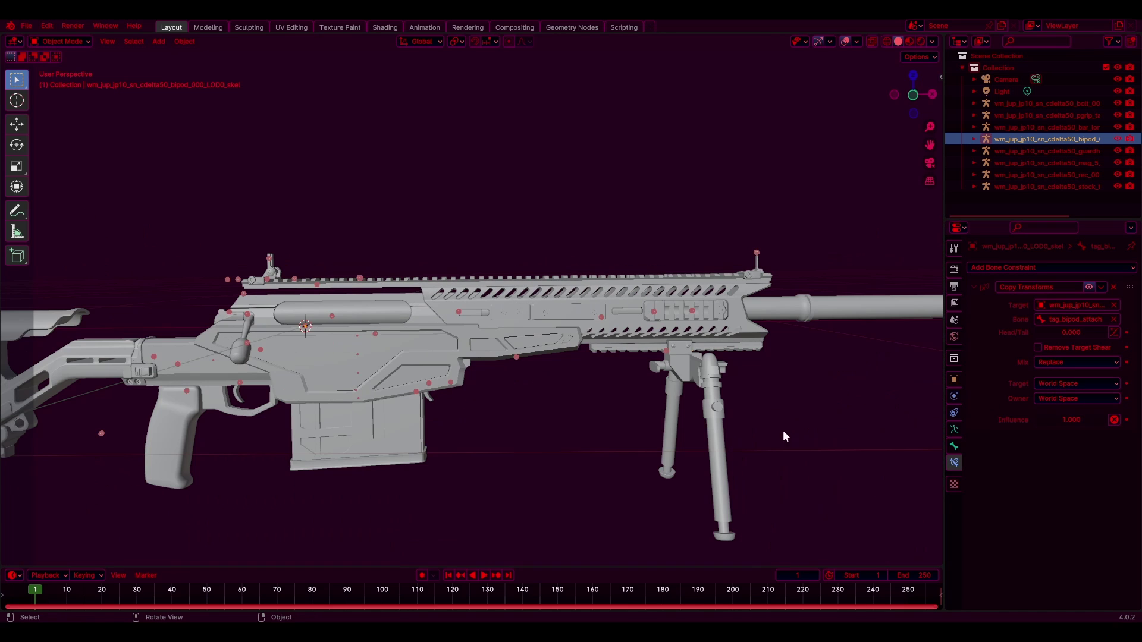
Step: Import the LOD0 semodel of the scope from the cdelta50 scope_000 folder
{"action": "mouse_move", "coordinate": [783, 430]}
{"action": "middle_mouse_down"}
{"action": "mouse_move", "coordinate": [721, 414]}
{"action": "mouse_move", "coordinate": [786, 418]}
{"action": "middle_mouse_up"}
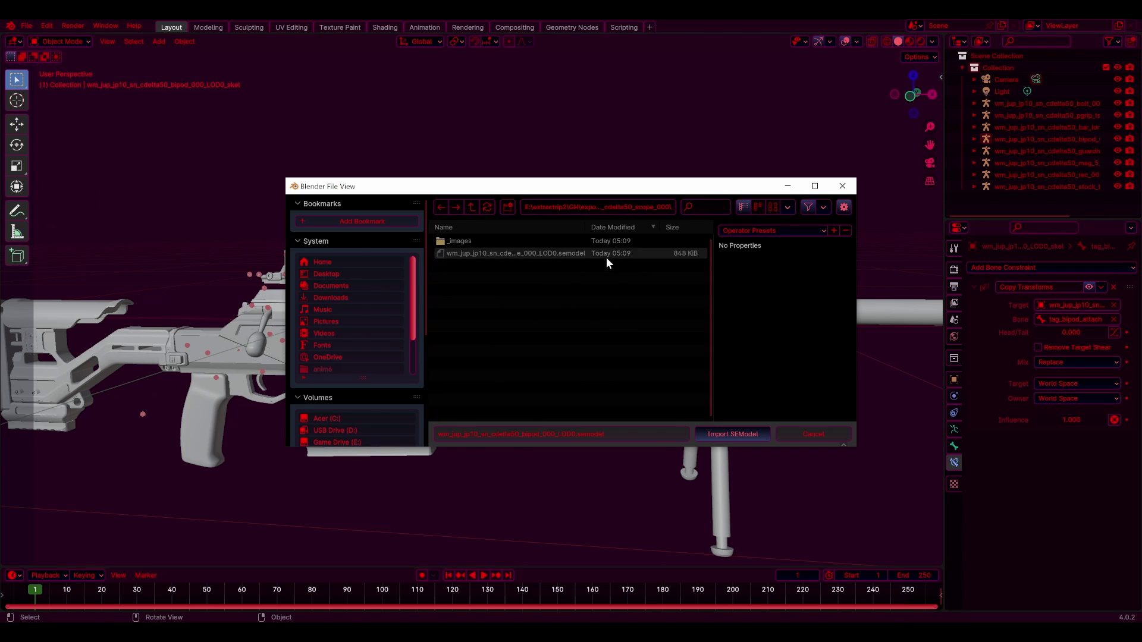
{"action": "double_click", "coordinate": [606, 257]}
{"action": "middle_click_drag", "start_coordinate": [606, 261], "coordinate": [520, 436]}
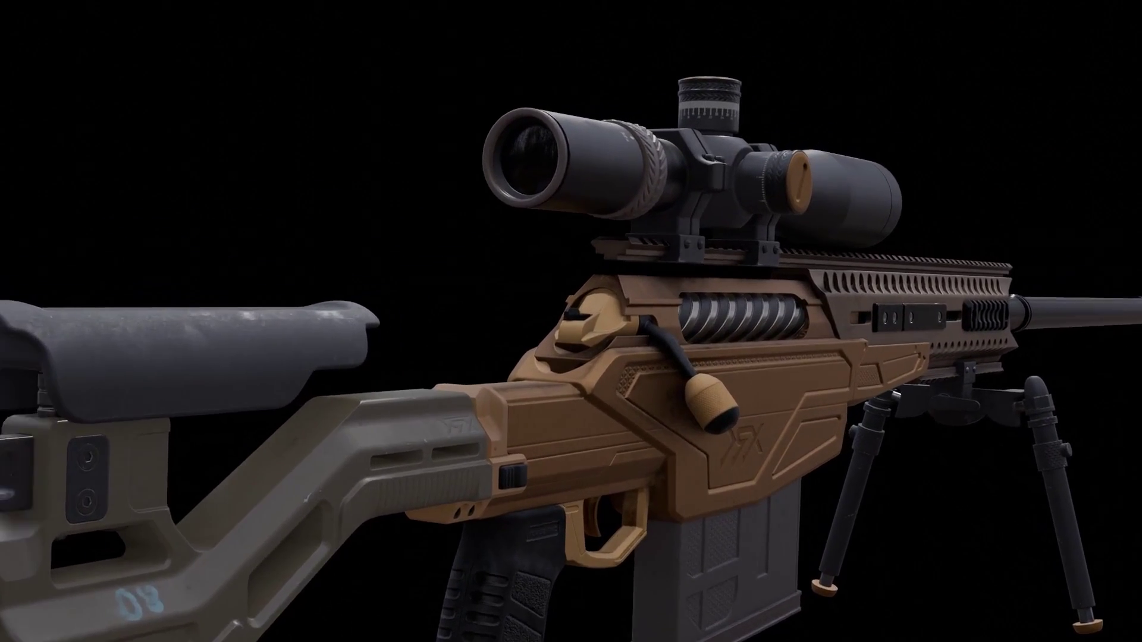